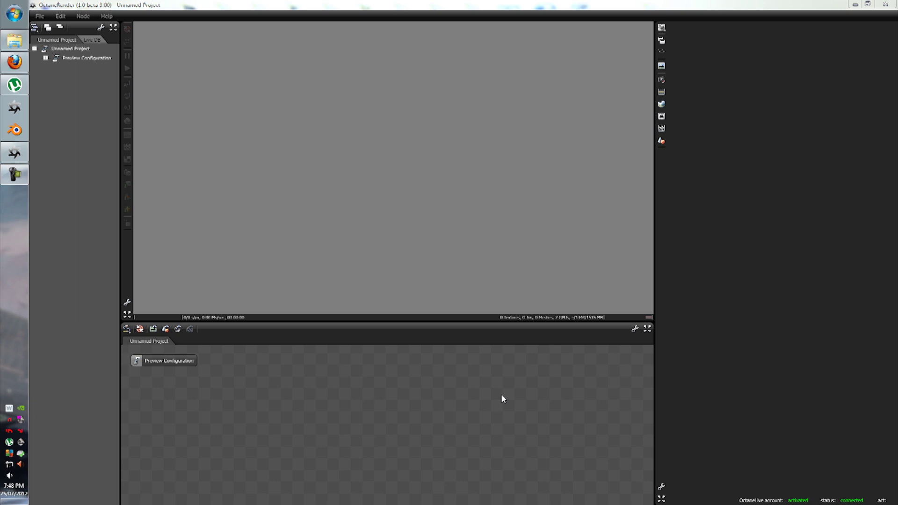
pyautogui.rightClick(329, 395)
pyautogui.moveTo(348, 365)
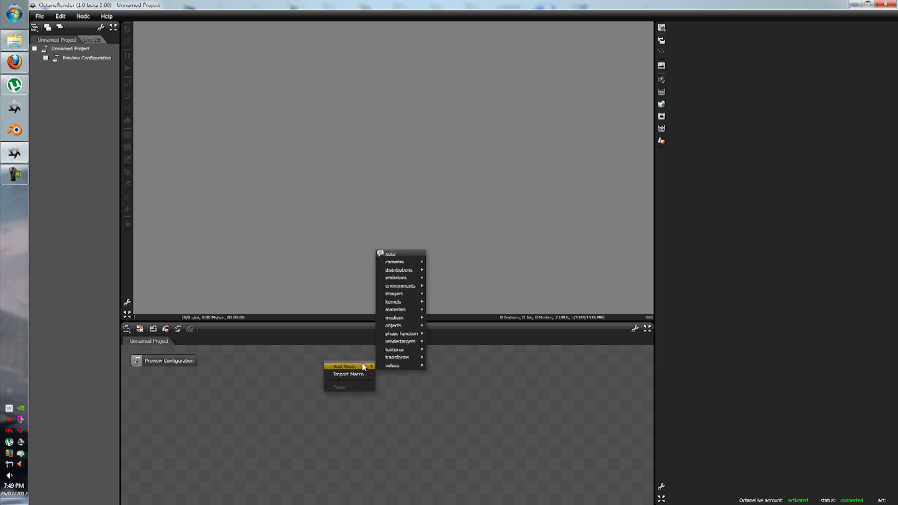
pyautogui.click(407, 436)
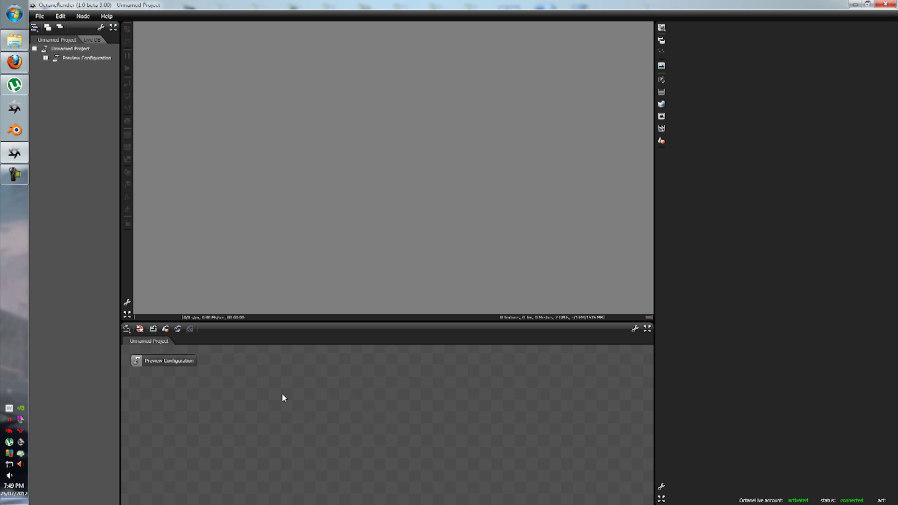
# Add a mesh node to the graph from plane.obj in the Desktop's tree example folder.
pyautogui.rightClick(283, 365)
pyautogui.moveTo(308, 369)
pyautogui.moveTo(357, 328)
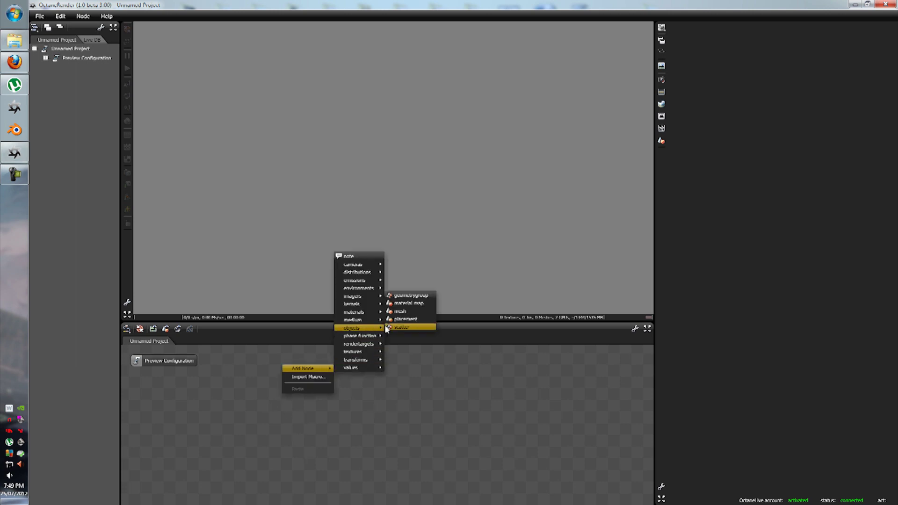
pyautogui.click(406, 311)
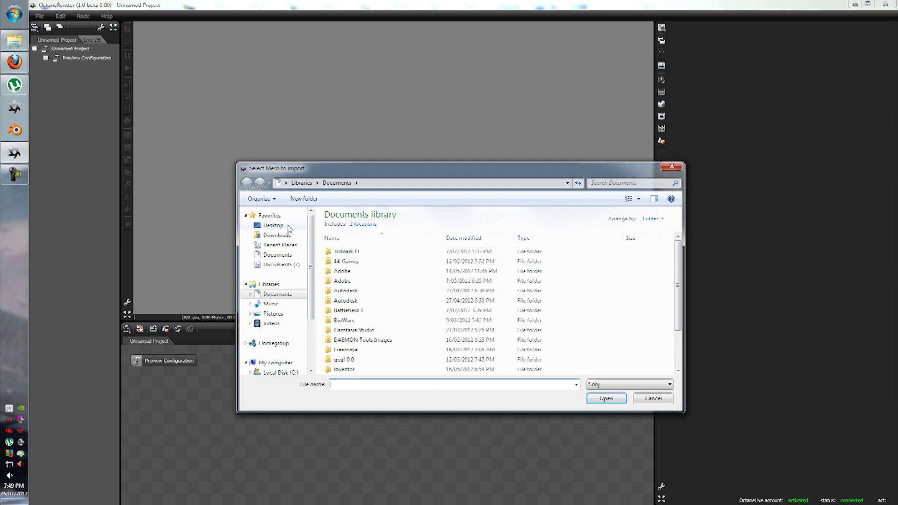
pyautogui.click(276, 226)
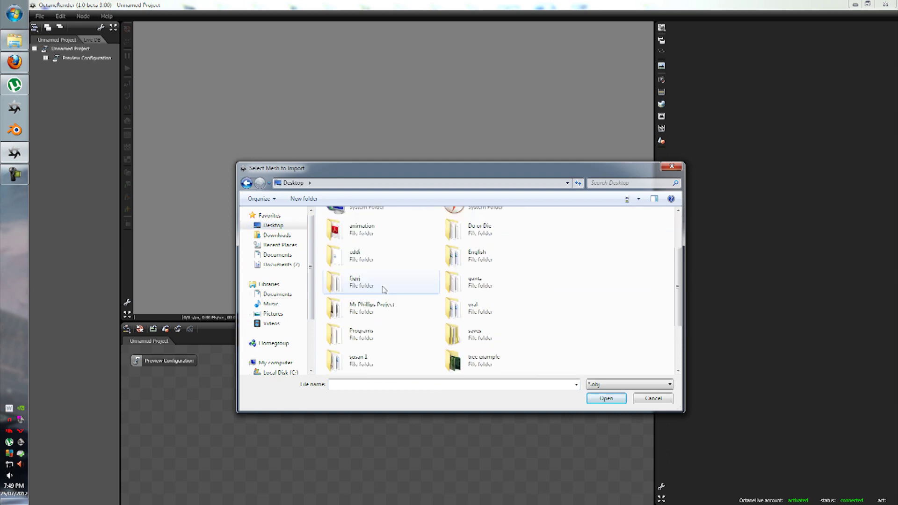
pyautogui.scroll(-3, 382, 291)
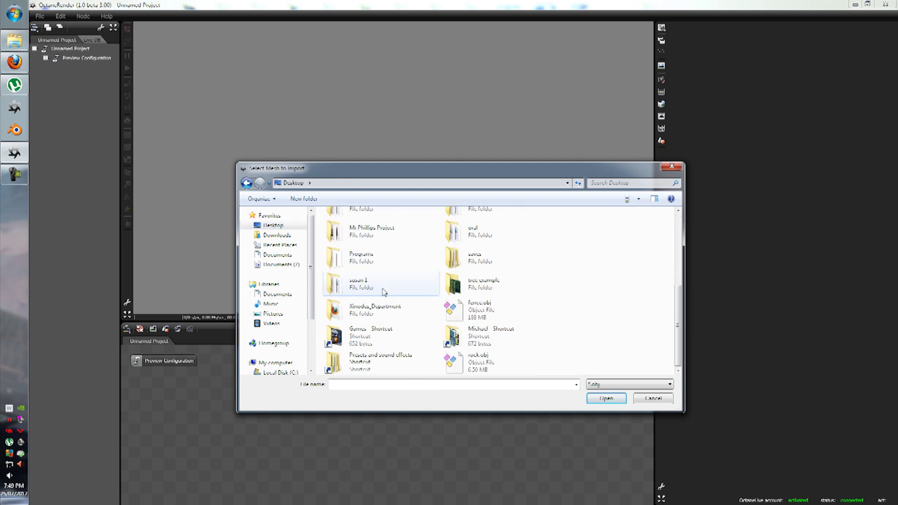
pyautogui.doubleClick(479, 289)
pyautogui.click(549, 236)
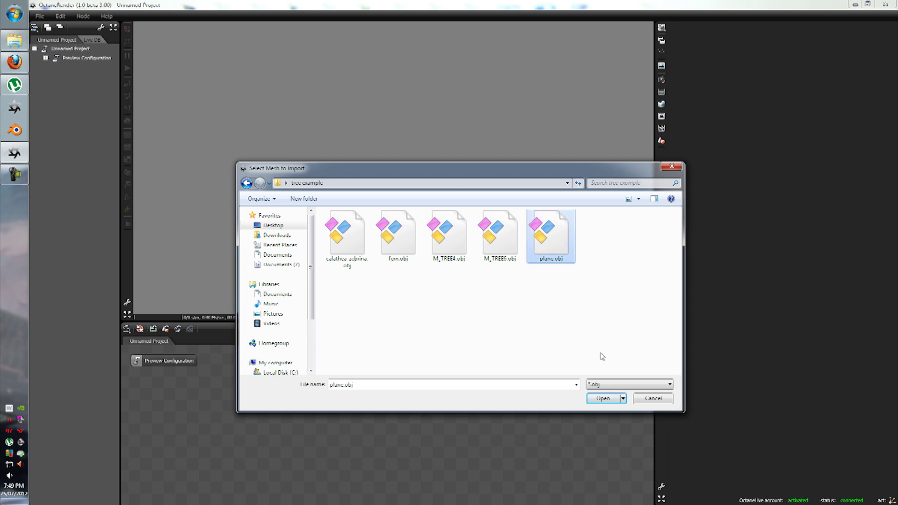
pyautogui.click(611, 400)
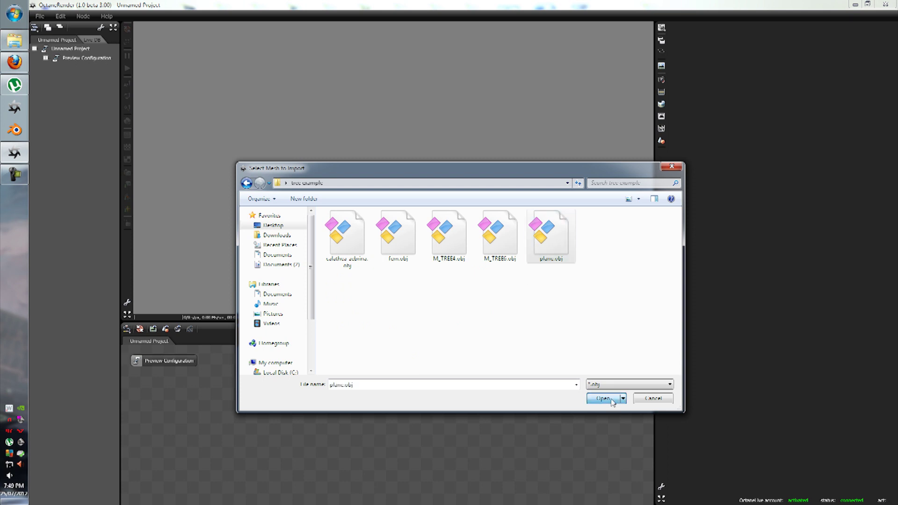
# Preview the plane mesh at an angle that shows its surface and place the plane.obj node beyond the centre of the node graph.
pyautogui.moveTo(298, 397); pyautogui.dragTo(435, 381)
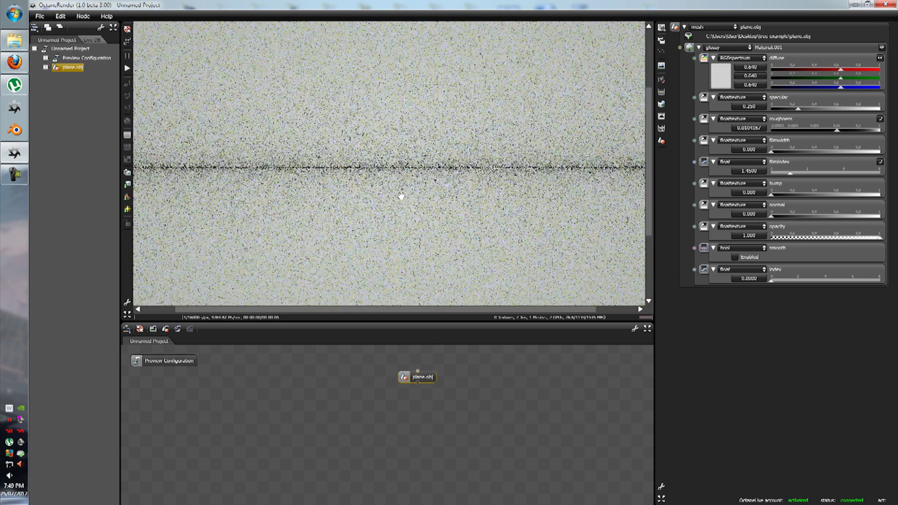
pyautogui.scroll(-4, 401, 195)
pyautogui.scroll(2, 401, 196)
pyautogui.moveTo(401, 197); pyautogui.dragTo(360, 207)
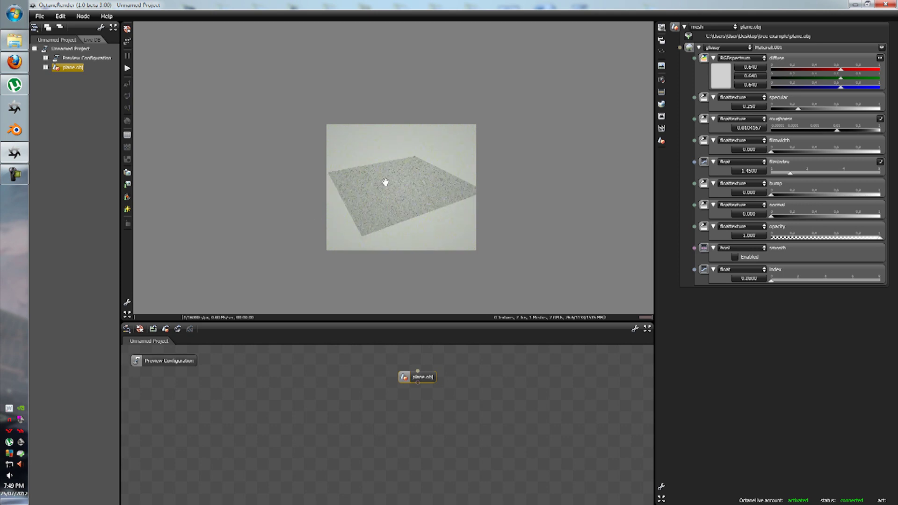
pyautogui.scroll(1, 391, 195)
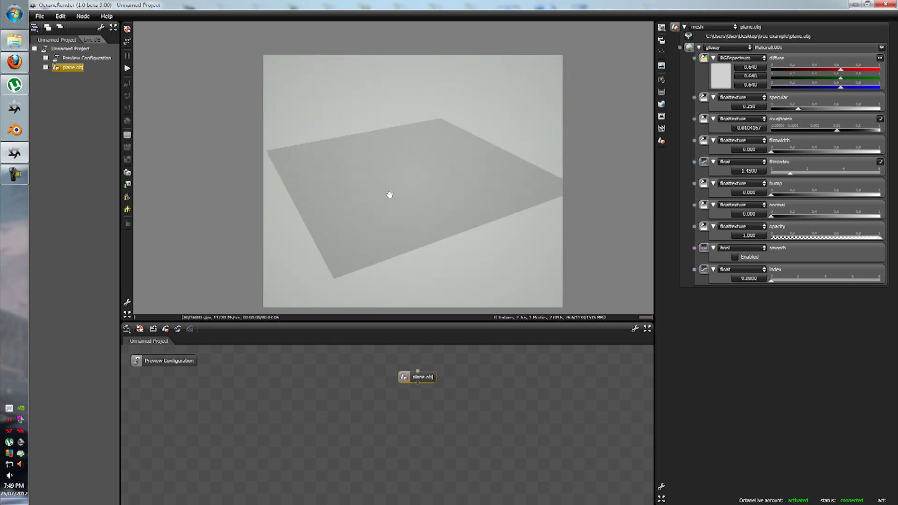
pyautogui.click(19, 439)
pyautogui.moveTo(387, 226); pyautogui.dragTo(443, 387)
# Add a second mesh node from fern.obj in the tree example folder.
pyautogui.rightClick(279, 397)
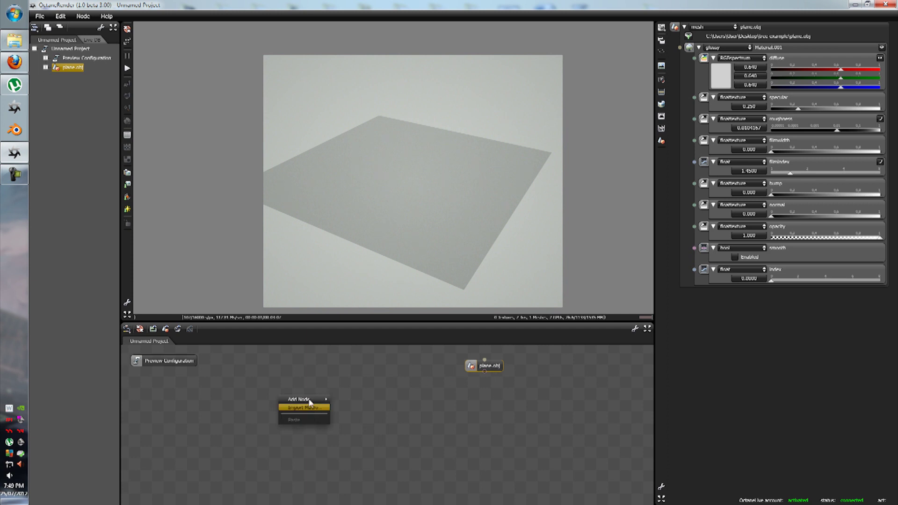
pyautogui.moveTo(306, 400)
pyautogui.moveTo(349, 359)
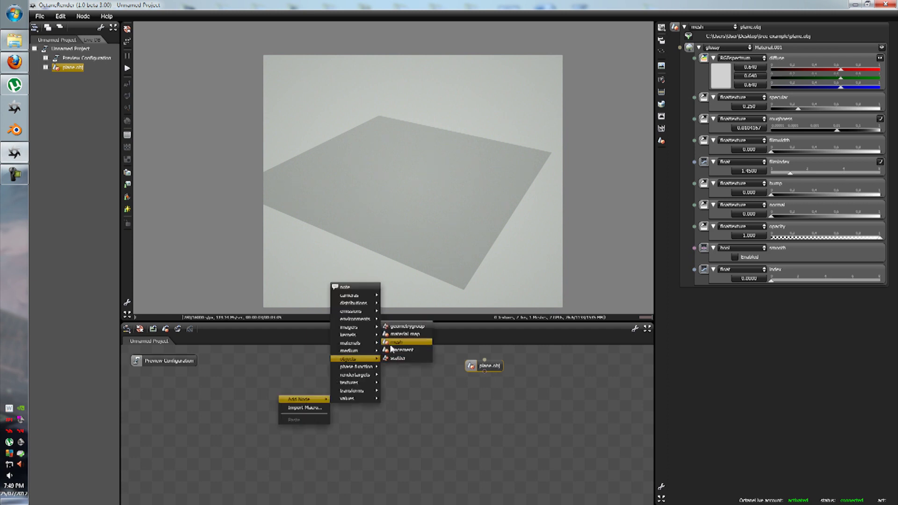
pyautogui.click(403, 345)
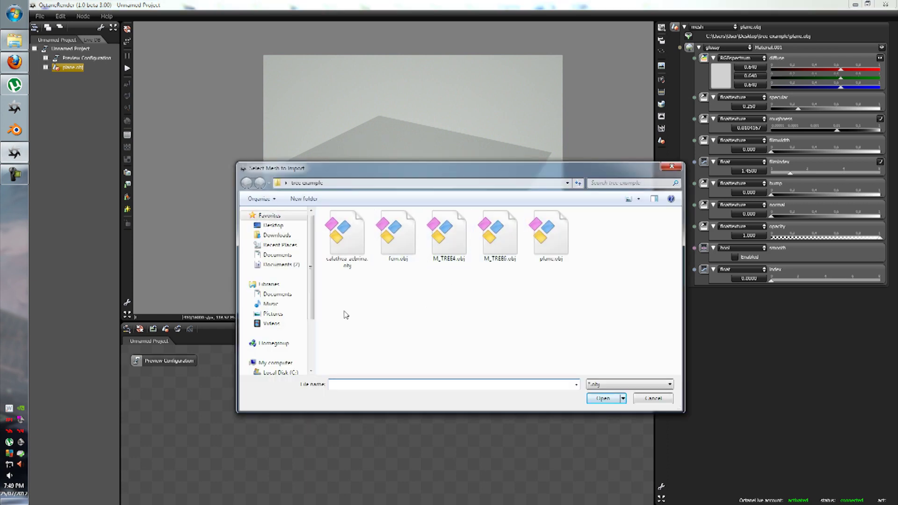
pyautogui.click(397, 236)
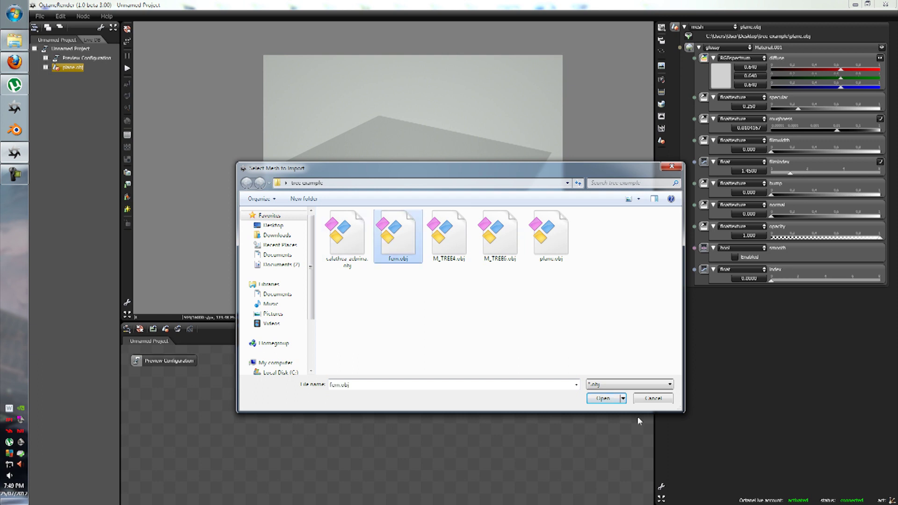
pyautogui.click(602, 398)
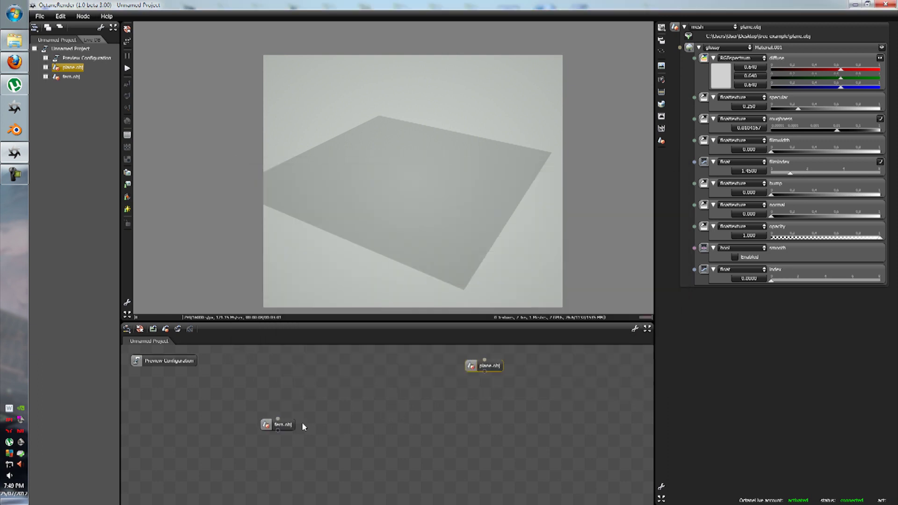
# Preview the fern mesh up close, place its node beside the plane.obj node, and select the plane node.
pyautogui.moveTo(292, 427); pyautogui.dragTo(434, 362)
pyautogui.keyDown('ctrl'); pyautogui.scroll(1, 411, 209); pyautogui.keyUp('ctrl')
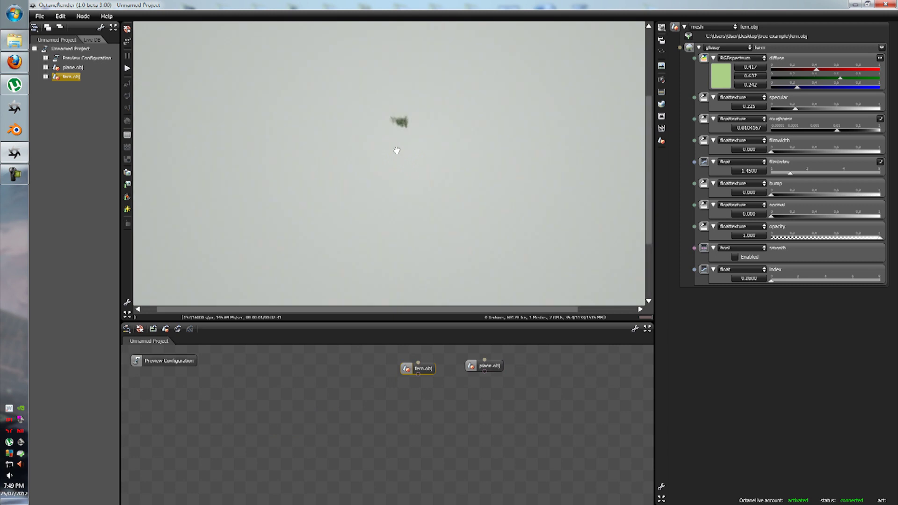
pyautogui.scroll(-3, 405, 125)
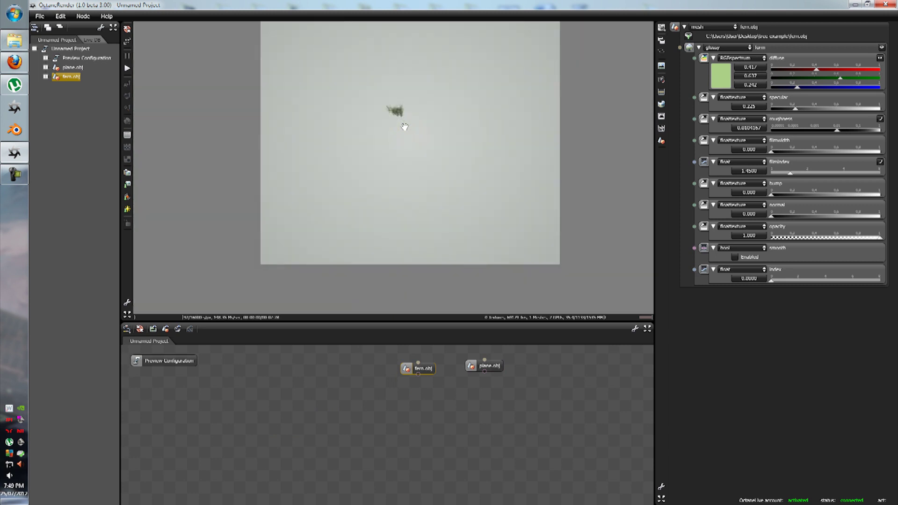
pyautogui.scroll(2, 405, 127)
pyautogui.moveTo(405, 127); pyautogui.dragTo(407, 193, button='right')
pyautogui.scroll(4, 435, 205)
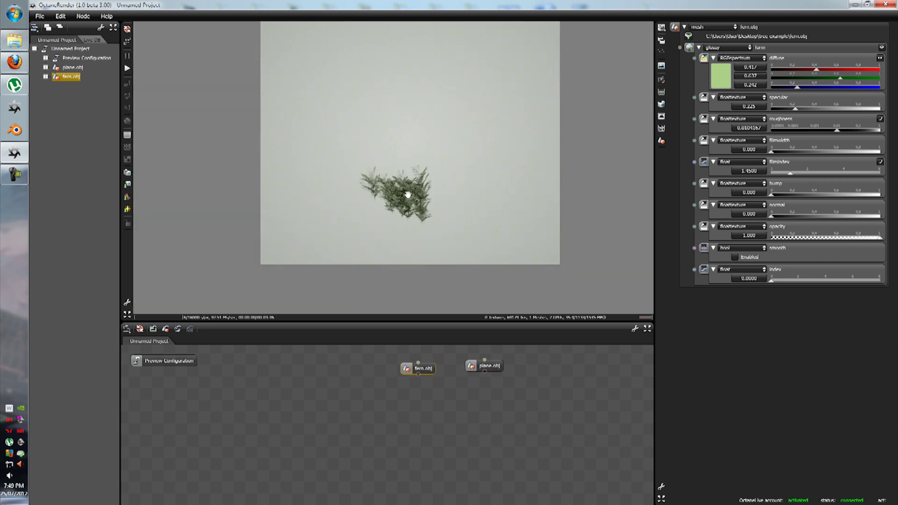
pyautogui.moveTo(426, 373); pyautogui.dragTo(524, 374)
pyautogui.click(476, 372)
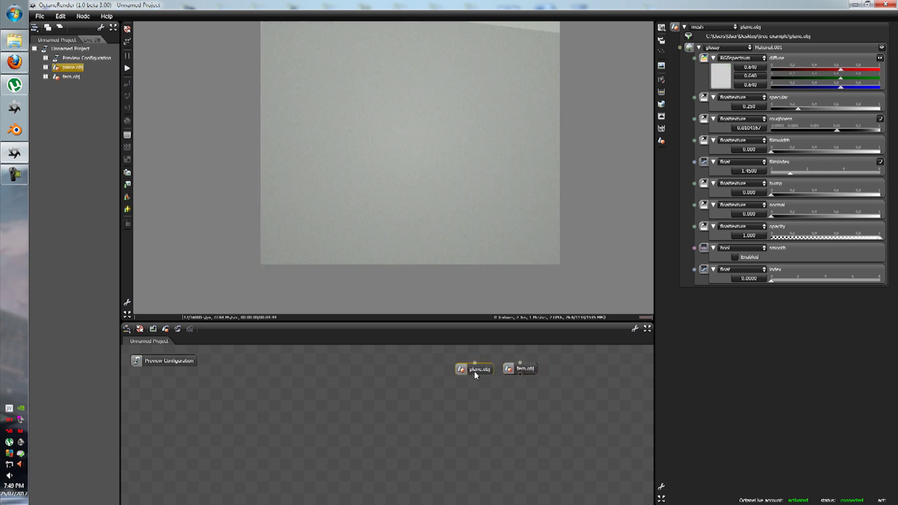
# Add a third mesh node from the calathea zebrina OBJ file in the tree example folder.
pyautogui.rightClick(387, 379)
pyautogui.moveTo(400, 356)
pyautogui.moveTo(452, 312)
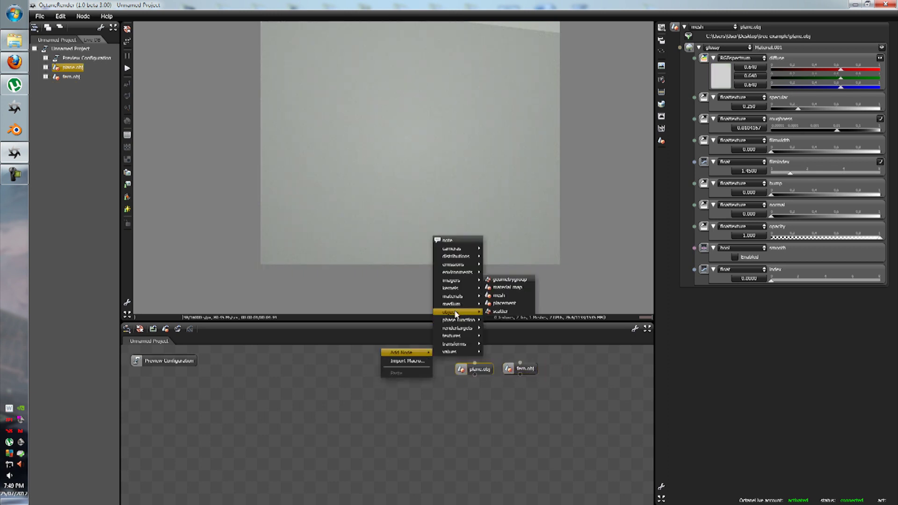
pyautogui.click(504, 298)
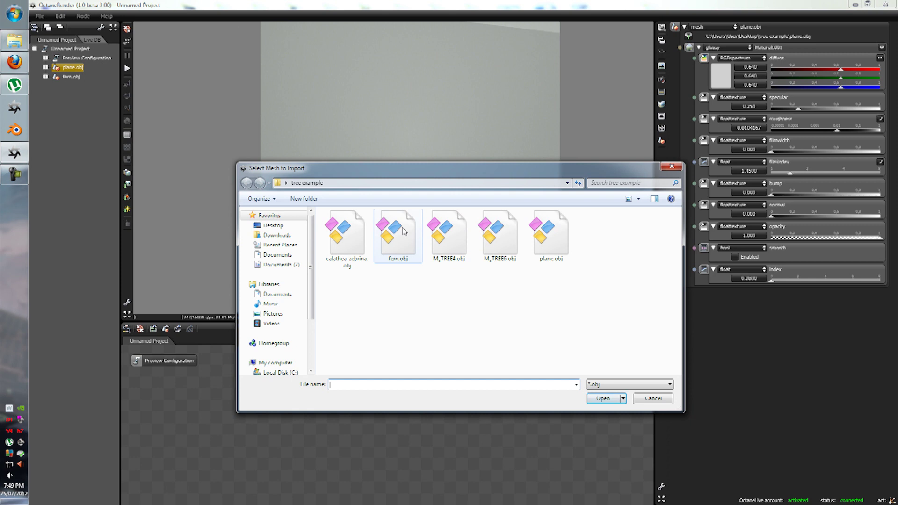
pyautogui.click(357, 264)
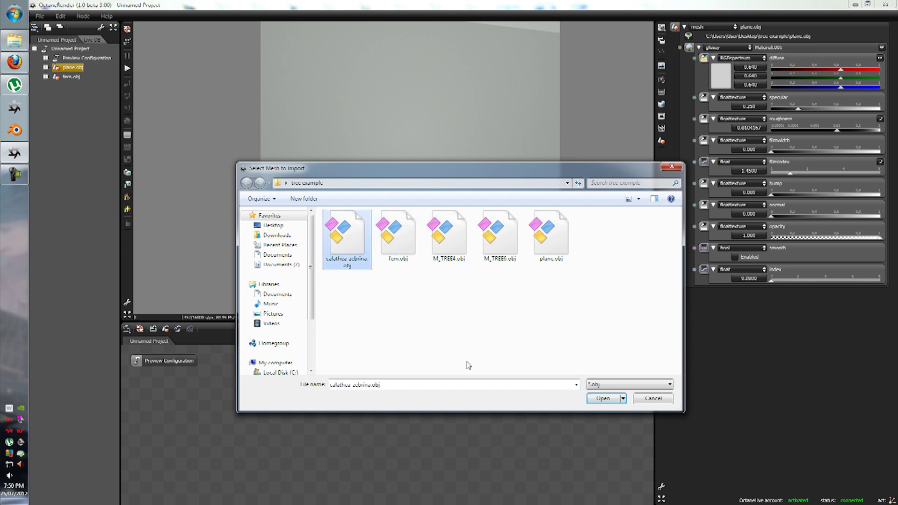
pyautogui.click(602, 399)
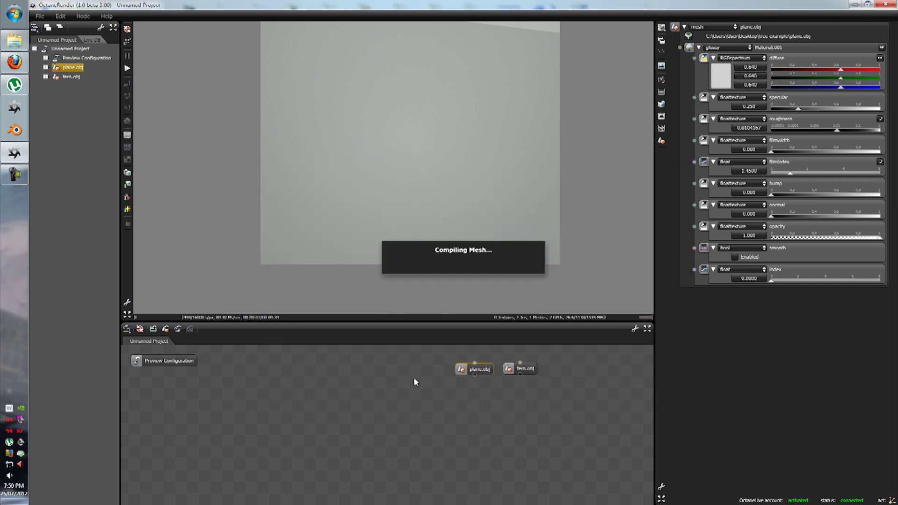
# Place the calathea zebrina node ahead of the plane.obj node and inspect the plant's mesh in the preview.
pyautogui.moveTo(380, 376)
pyautogui.mouseDown()
pyautogui.moveTo(392, 384)
pyautogui.moveTo(396, 376)
pyautogui.mouseUp()
pyautogui.scroll(-1, 408, 222)
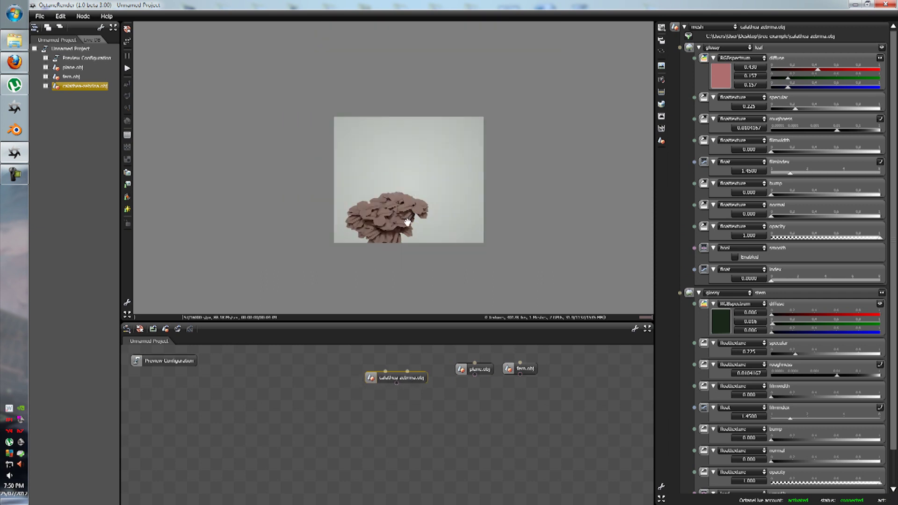
pyautogui.moveTo(410, 202)
pyautogui.mouseDown()
pyautogui.moveTo(403, 150)
pyautogui.moveTo(565, 94)
pyautogui.moveTo(380, 230)
pyautogui.moveTo(416, 212)
pyautogui.mouseUp()
pyautogui.scroll(2, 433, 171)
pyautogui.keyDown('ctrl'); pyautogui.scroll(3, 431, 136); pyautogui.keyUp('ctrl')
pyautogui.keyDown('ctrl'); pyautogui.scroll(-2, 423, 149); pyautogui.keyUp('ctrl')
pyautogui.scroll(3, 411, 197)
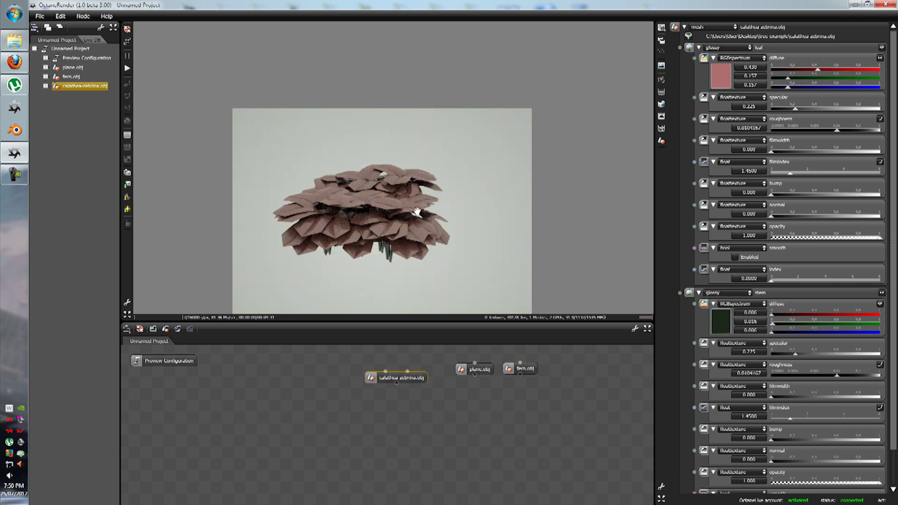
# Line up the mesh nodes in one row in the order calathea zebrina, fern, plane.
pyautogui.moveTo(416, 379); pyautogui.dragTo(408, 367)
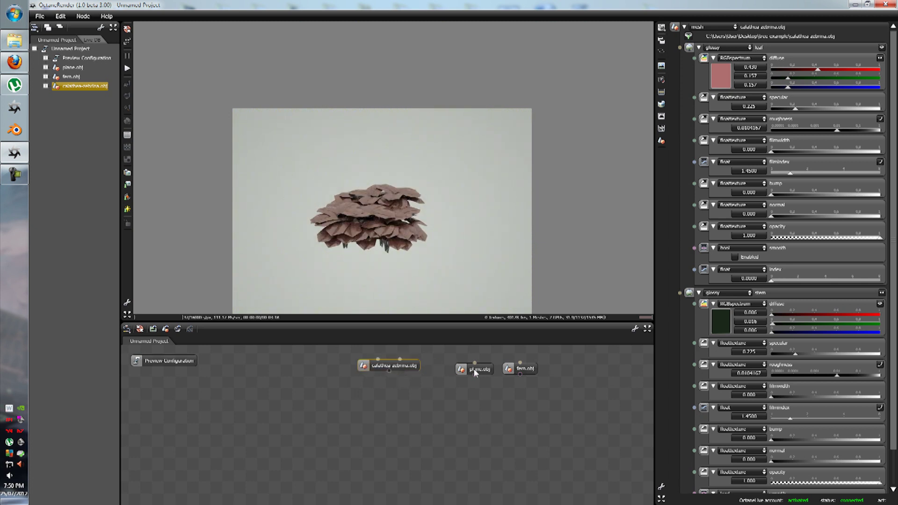
pyautogui.moveTo(481, 374); pyautogui.dragTo(445, 372)
pyautogui.moveTo(557, 369); pyautogui.dragTo(480, 374)
# Preview the fern mesh and switch the mesh preview environment from texture environment to daylight.
pyautogui.click(439, 367)
pyautogui.scroll(2, 367, 211)
pyautogui.scroll(2, 371, 196)
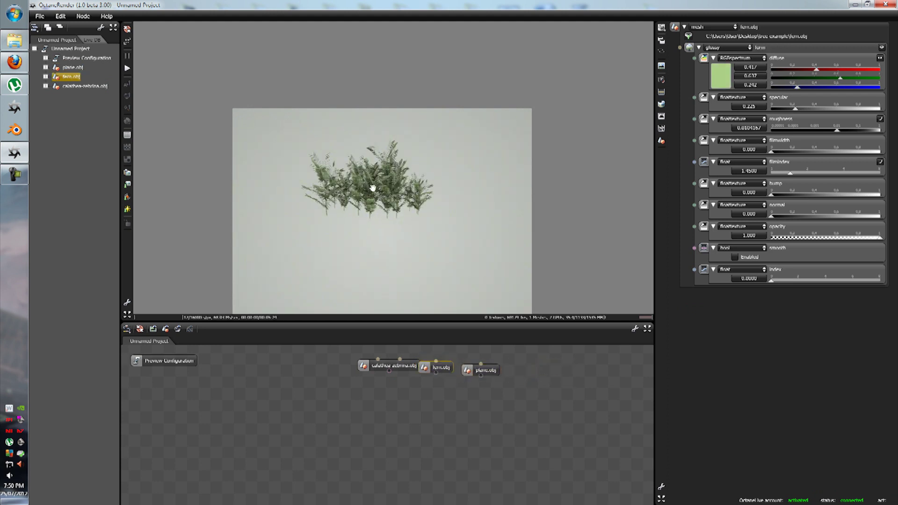
pyautogui.keyDown('ctrl'); pyautogui.scroll(-1, 372, 189); pyautogui.keyUp('ctrl')
pyautogui.scroll(3, 373, 192)
pyautogui.moveTo(379, 211); pyautogui.dragTo(392, 241, button='right')
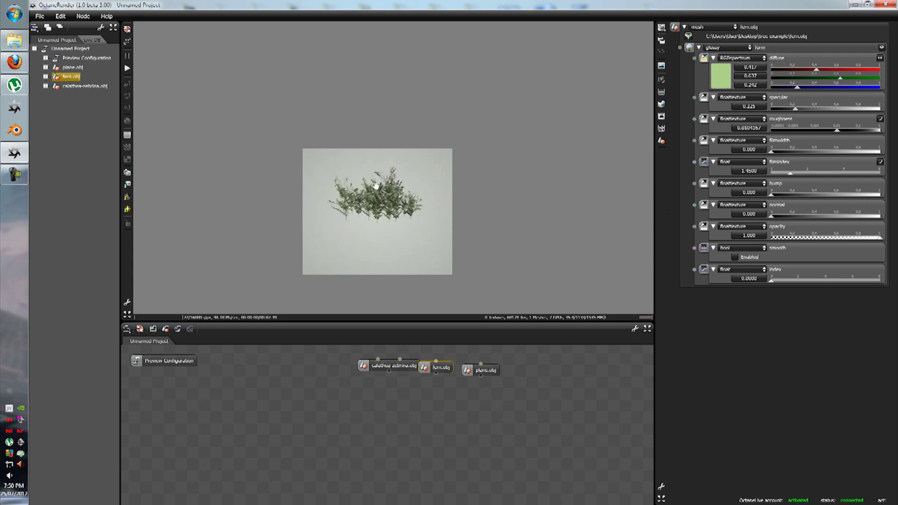
pyautogui.click(663, 115)
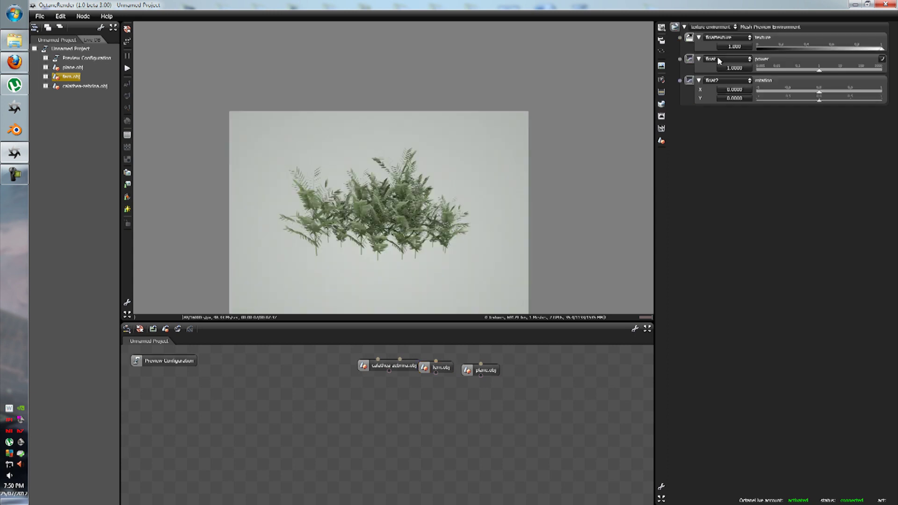
pyautogui.click(714, 37)
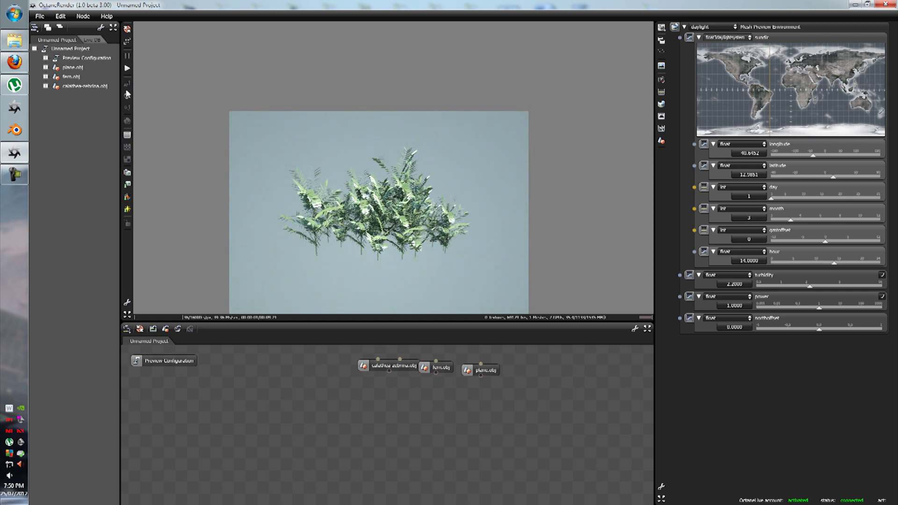
# Add the Grass material from the LiveDB organic vegetation materials to the node graph.
pyautogui.click(92, 40)
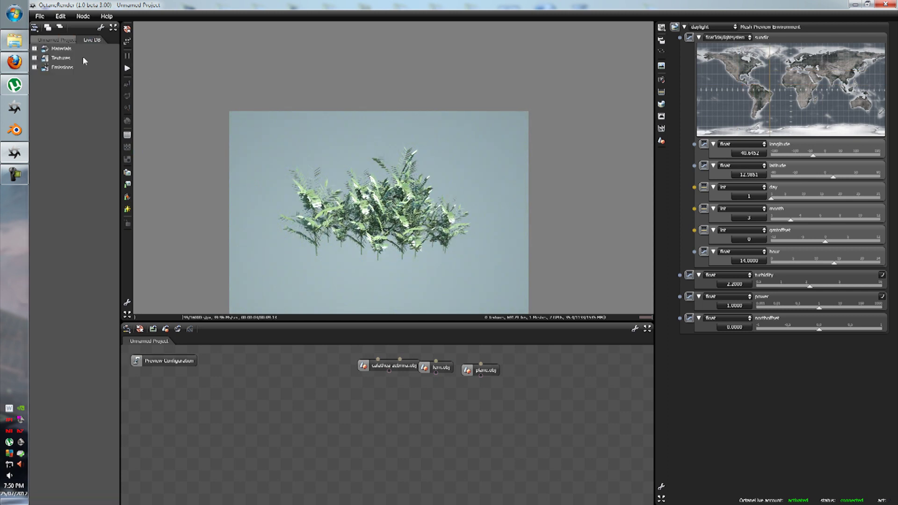
pyautogui.click(34, 49)
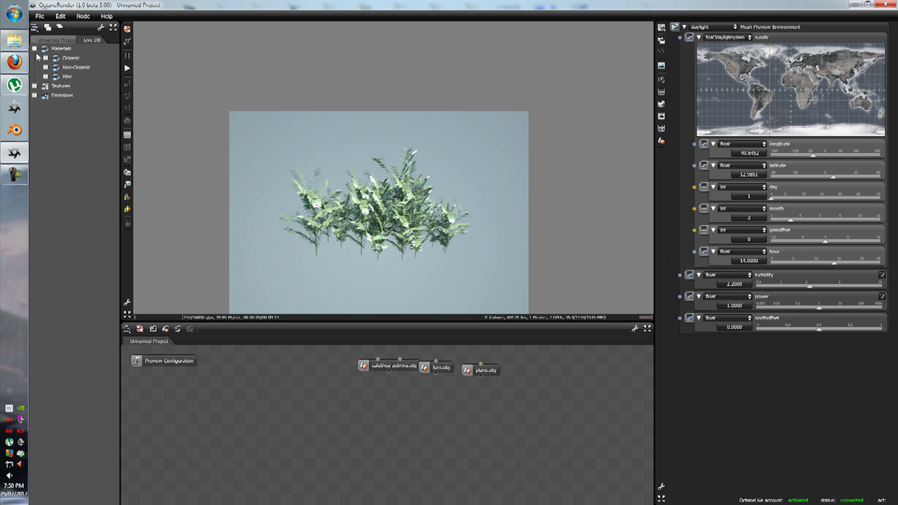
pyautogui.click(45, 58)
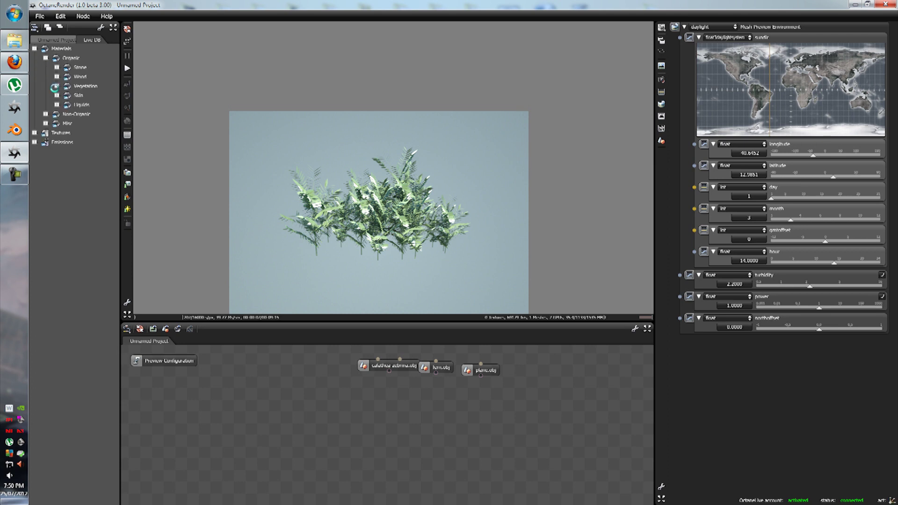
pyautogui.click(56, 86)
pyautogui.moveTo(121, 128); pyautogui.dragTo(189, 140)
pyautogui.scroll(-5, 188, 143)
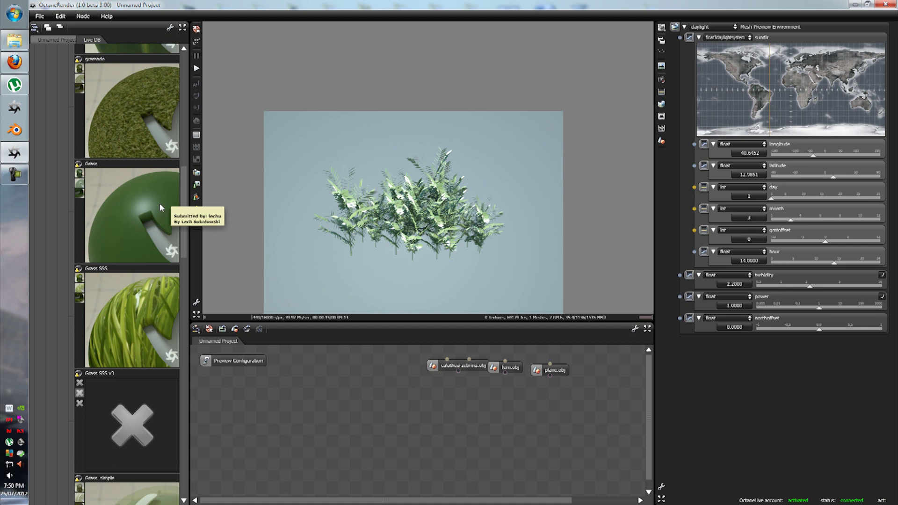
pyautogui.moveTo(159, 203); pyautogui.dragTo(374, 361)
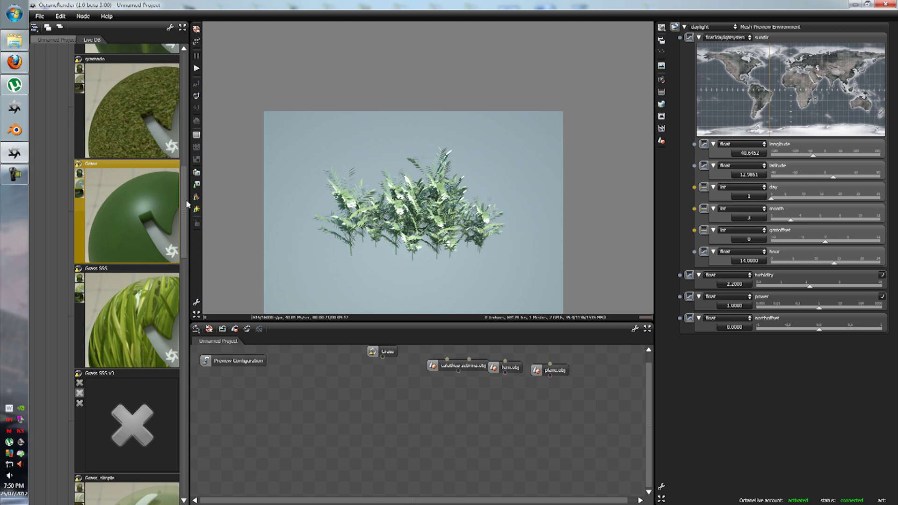
# Place the Grass material above the fern.obj node and connect it to the fern's material input.
pyautogui.moveTo(186, 203); pyautogui.dragTo(206, 213)
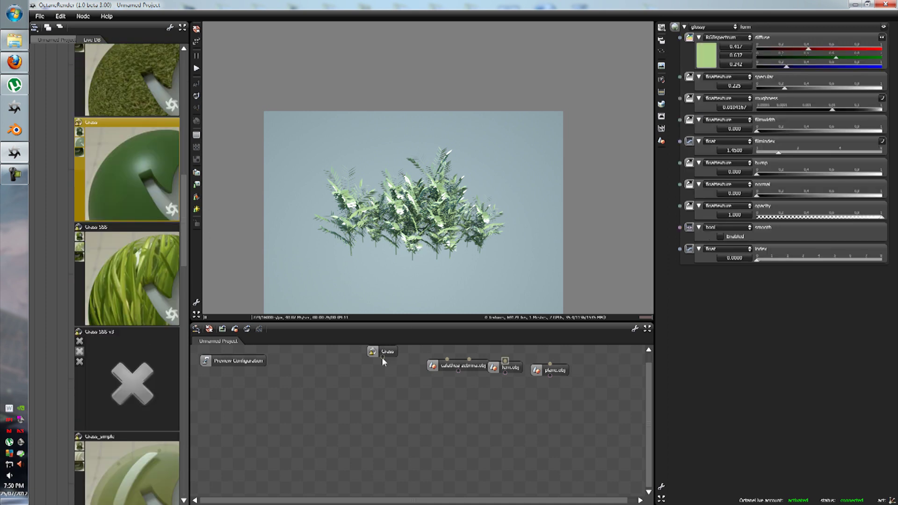
pyautogui.moveTo(383, 357); pyautogui.dragTo(461, 362)
pyautogui.moveTo(388, 359); pyautogui.dragTo(510, 377)
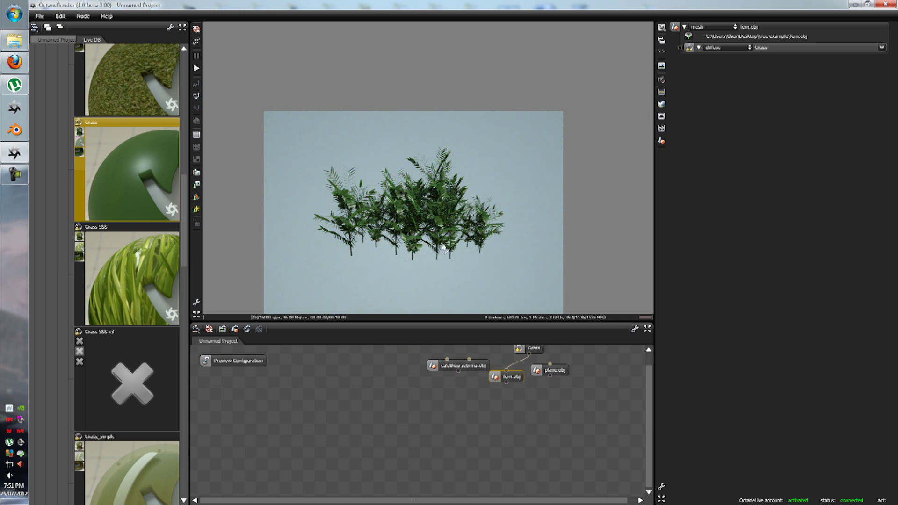
# Look inside the Grass macro at its diffuse material and output node, then return to the project graph.
pyautogui.doubleClick(535, 350)
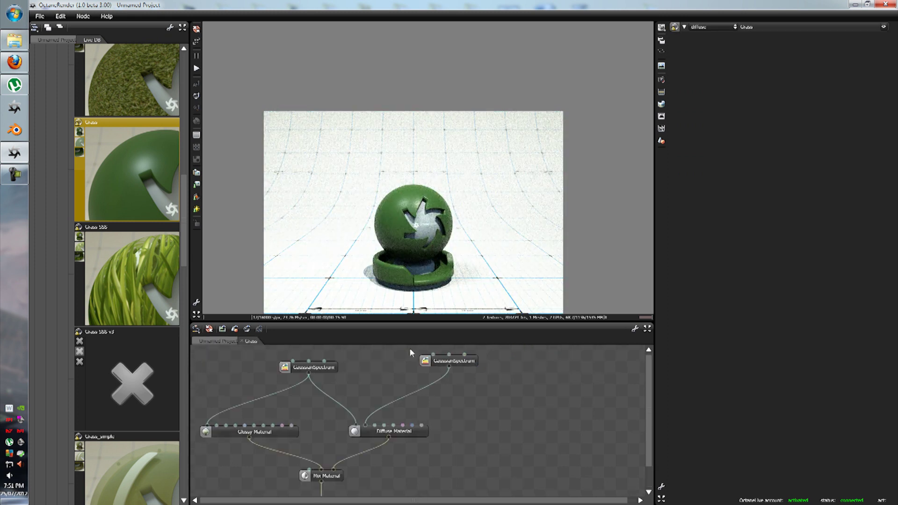
pyautogui.click(418, 437)
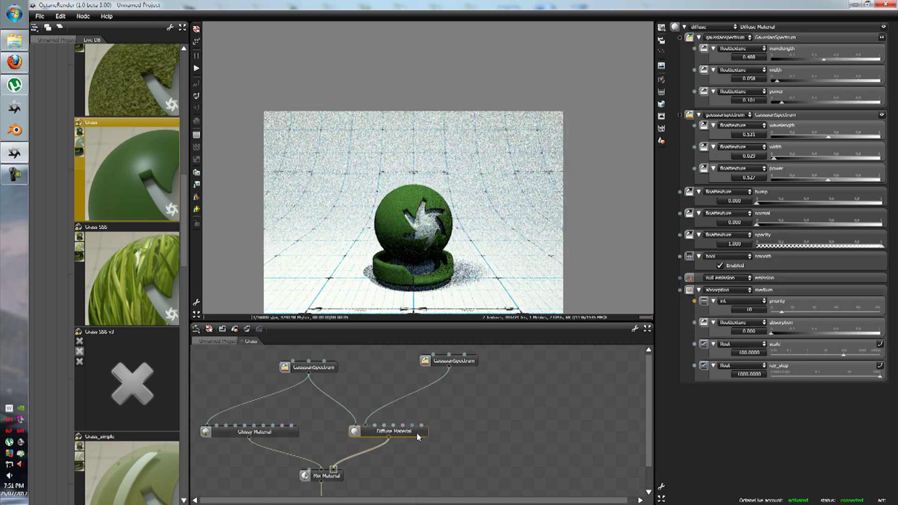
pyautogui.scroll(-1, 415, 425)
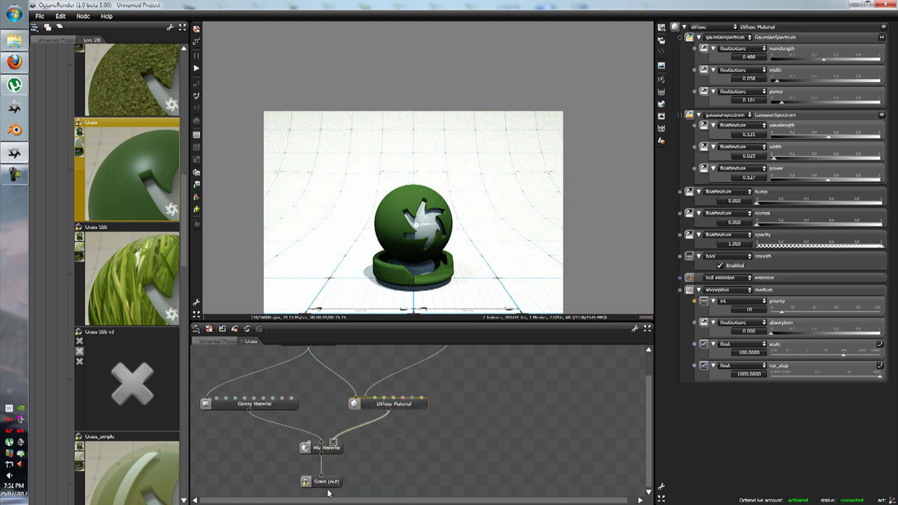
pyautogui.click(322, 482)
pyautogui.click(211, 341)
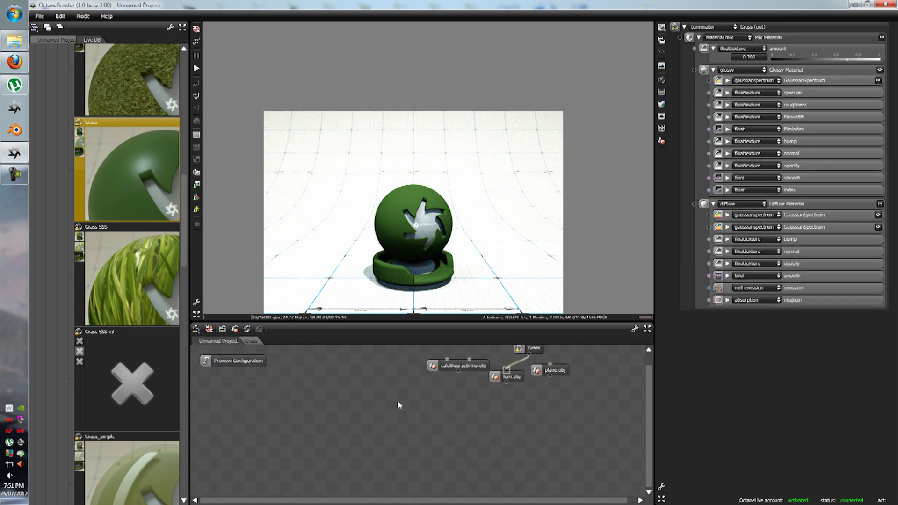
# Preview the fern mesh and examine how its leaves look with the Grass material up close and from a distance.
pyautogui.click(505, 378)
pyautogui.scroll(5, 449, 210)
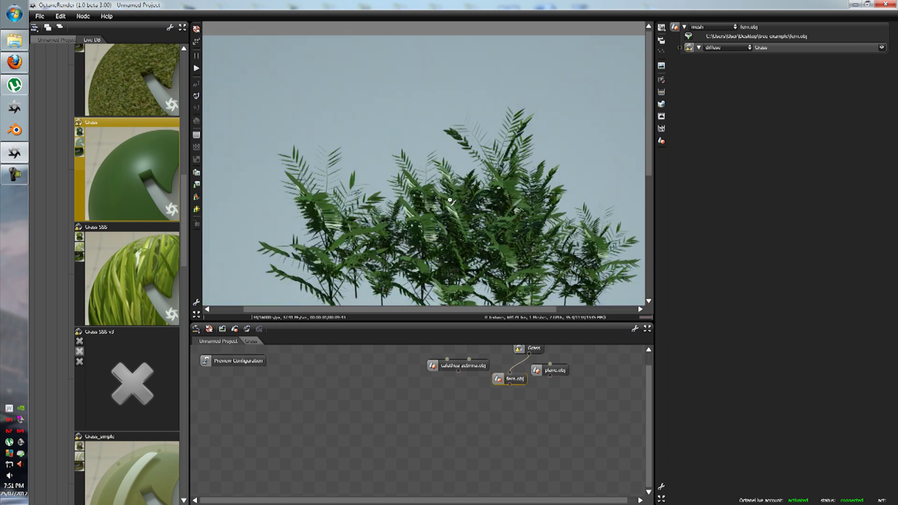
pyautogui.scroll(1, 449, 211)
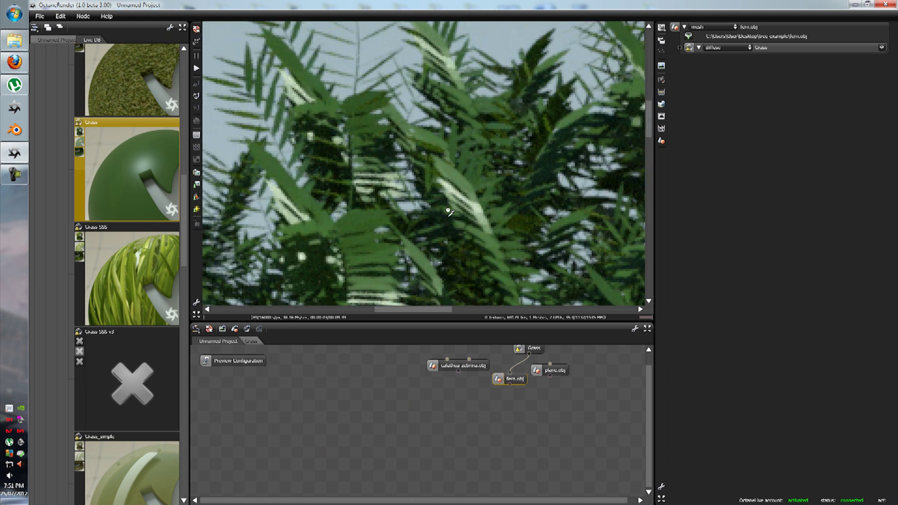
pyautogui.scroll(-1, 449, 212)
pyautogui.keyDown('ctrl'); pyautogui.scroll(-2, 448, 211); pyautogui.keyUp('ctrl')
pyautogui.keyDown('ctrl'); pyautogui.moveTo(454, 211); pyautogui.dragTo(444, 176); pyautogui.keyUp('ctrl')
pyautogui.keyDown('ctrl'); pyautogui.scroll(1, 446, 187); pyautogui.keyUp('ctrl')
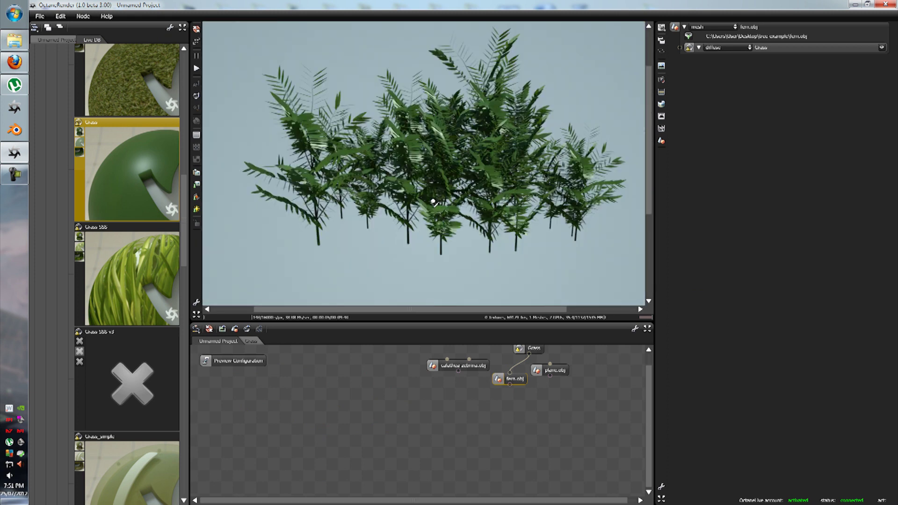
pyautogui.keyDown('ctrl'); pyautogui.scroll(-1, 444, 176); pyautogui.keyUp('ctrl')
pyautogui.scroll(5, 444, 177)
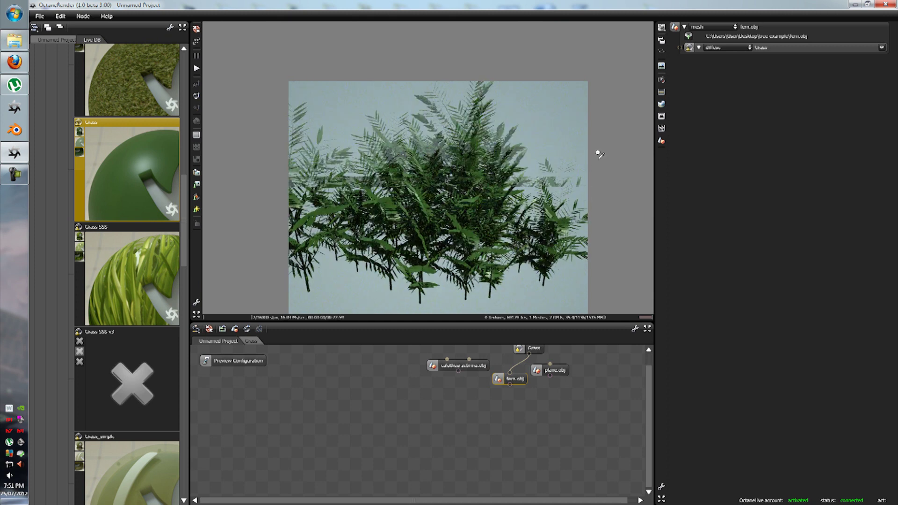
# Try the pathtracing kernel for the mesh preview and examine the fern leaves up close.
pyautogui.click(662, 129)
pyautogui.click(722, 26)
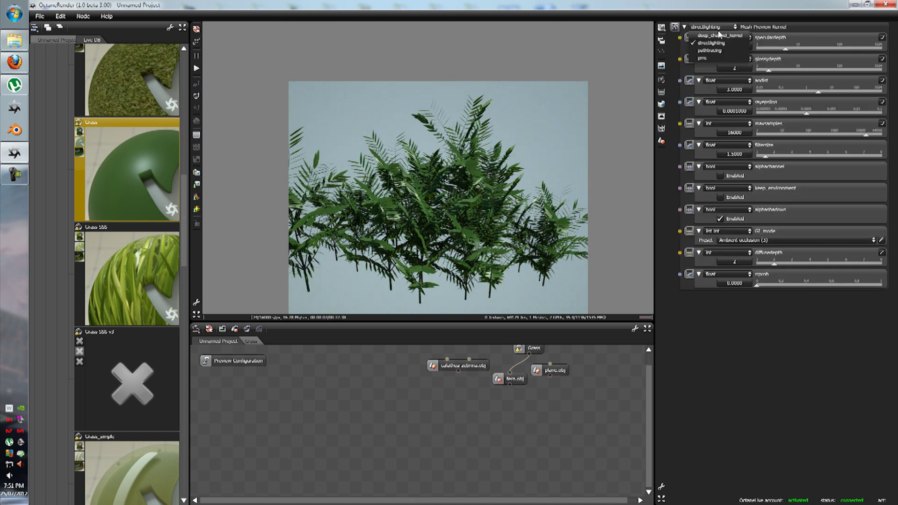
pyautogui.click(714, 51)
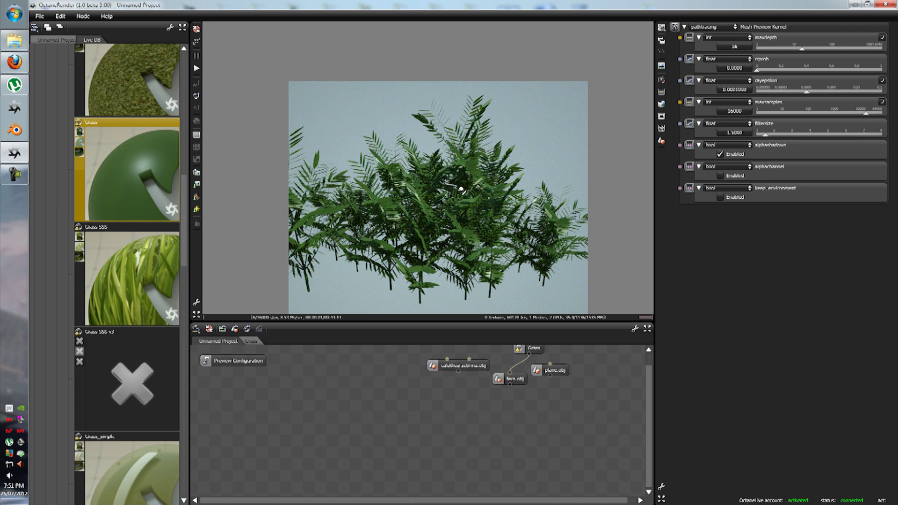
pyautogui.scroll(5, 465, 193)
pyautogui.scroll(3, 486, 225)
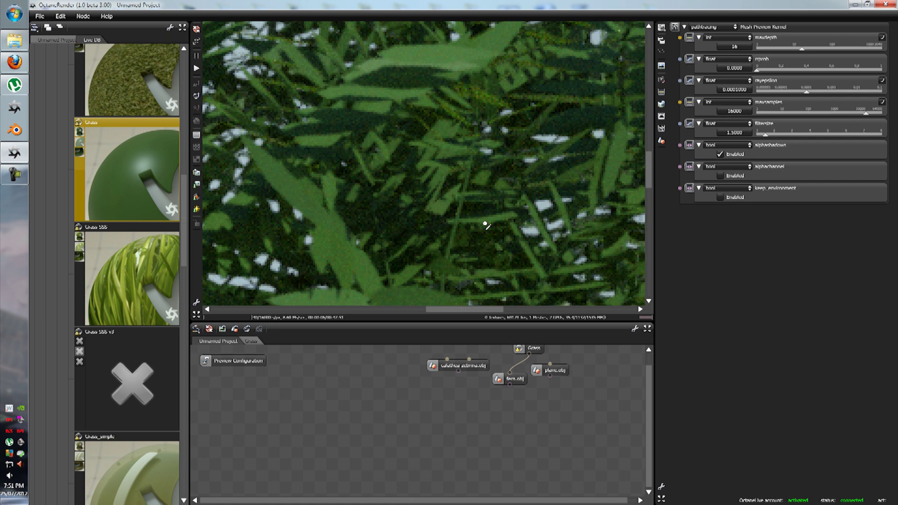
pyautogui.scroll(-9, 485, 225)
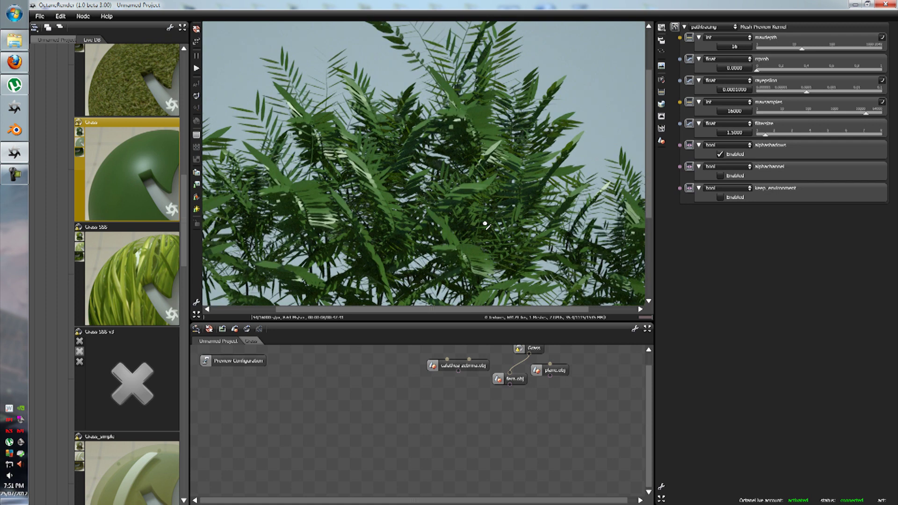
# Set the mesh preview kernel back to directlighting and view the whole fern cluster.
pyautogui.click(707, 29)
pyautogui.click(702, 56)
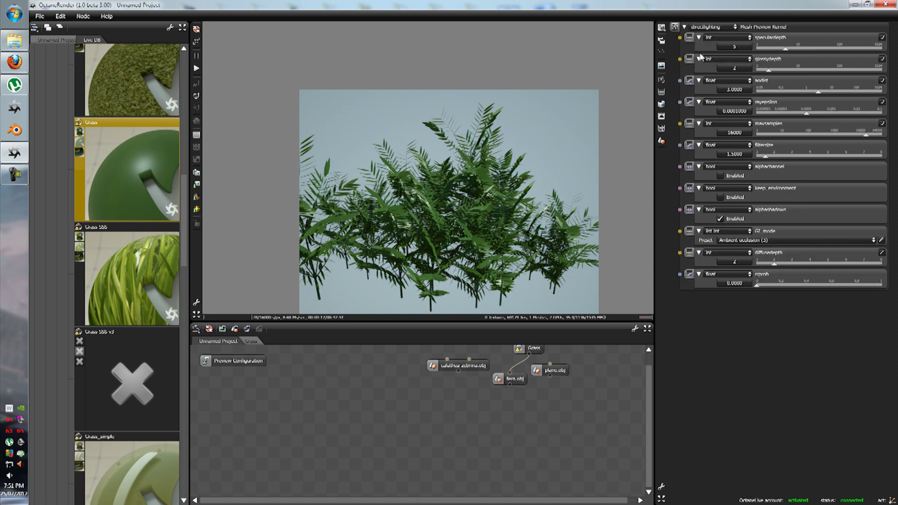
pyautogui.scroll(-8, 481, 226)
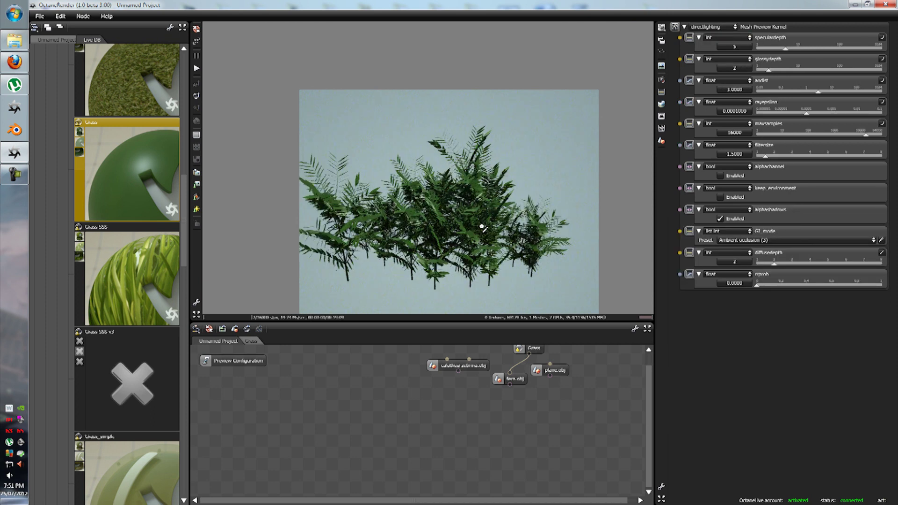
pyautogui.scroll(-4, 460, 226)
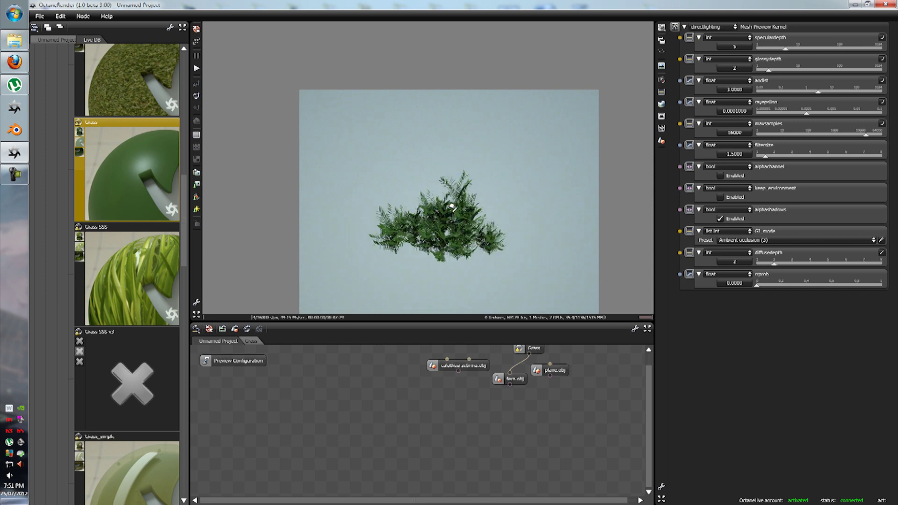
pyautogui.moveTo(460, 226); pyautogui.dragTo(453, 201, button='right')
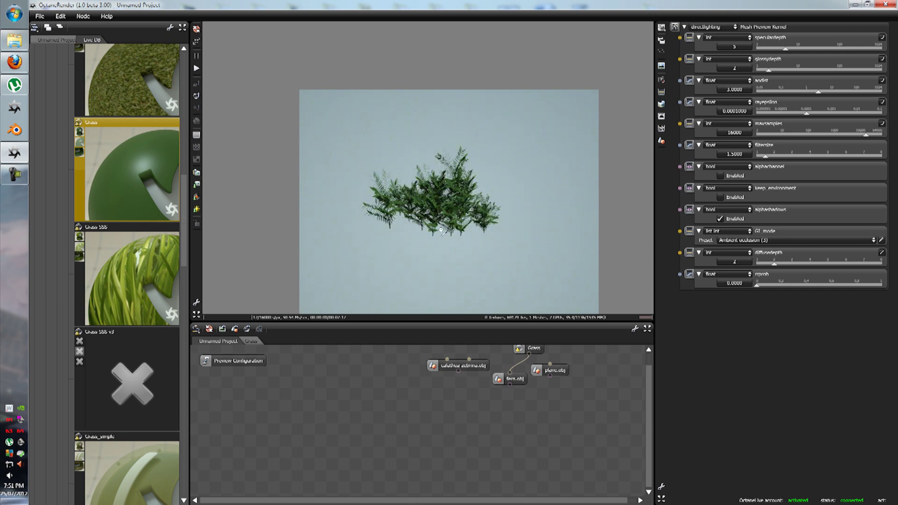
pyautogui.moveTo(441, 230); pyautogui.dragTo(454, 200)
# Move the calathea zebrina node next to plane.obj and line up fern.obj directly beneath its Grass material.
pyautogui.moveTo(472, 367); pyautogui.dragTo(589, 370)
pyautogui.moveTo(517, 383); pyautogui.dragTo(440, 392)
pyautogui.moveTo(531, 350); pyautogui.dragTo(442, 347)
pyautogui.moveTo(447, 379); pyautogui.dragTo(445, 375)
pyautogui.moveTo(379, 196); pyautogui.dragTo(332, 205)
pyautogui.scroll(-3, 431, 239)
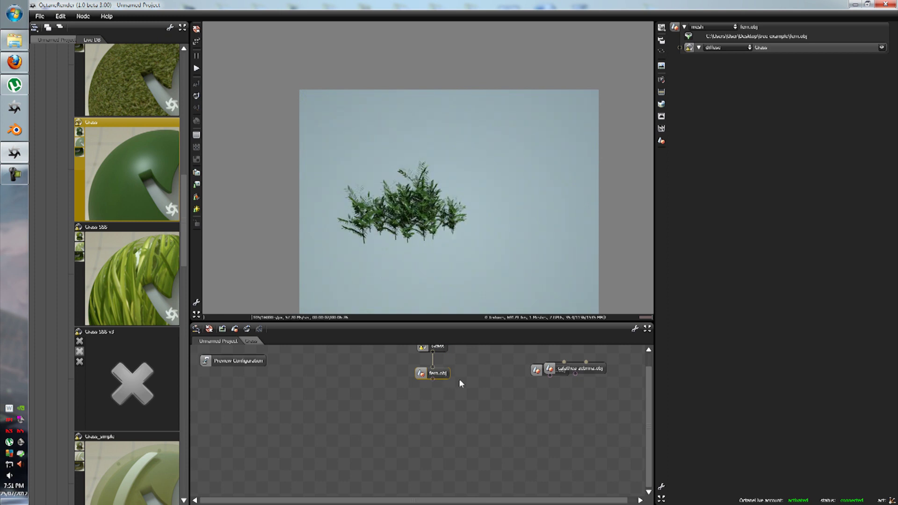
pyautogui.scroll(1, 460, 378)
# Pause the preview render and add a placement node from the objects category just below fern.obj.
pyautogui.rightClick(364, 404)
pyautogui.moveTo(380, 412)
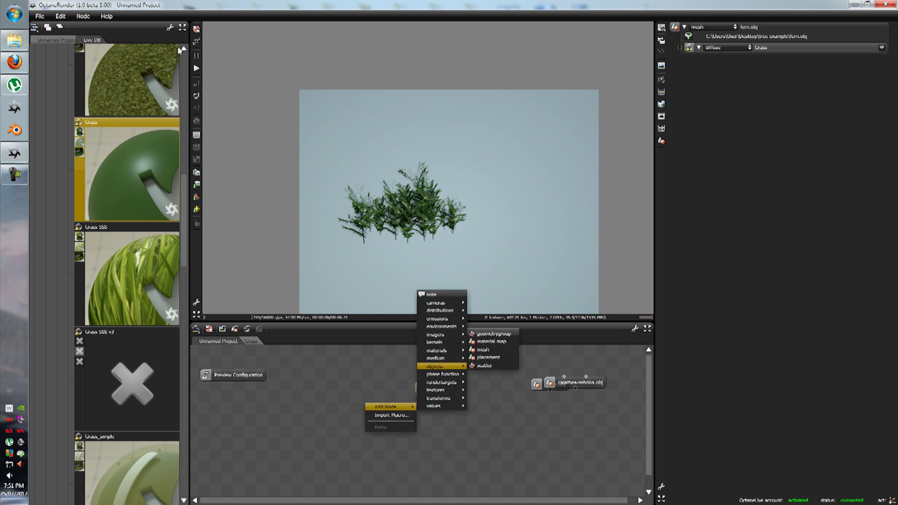
pyautogui.click(196, 53)
pyautogui.rightClick(327, 414)
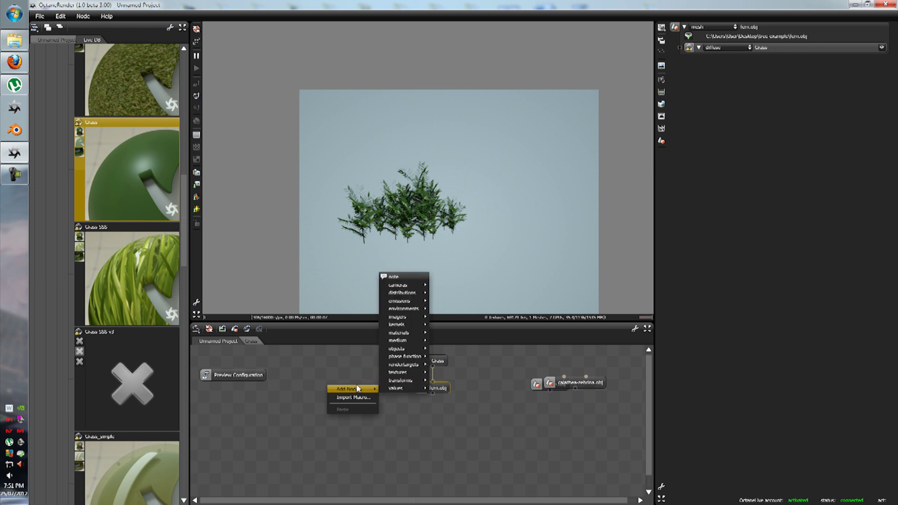
pyautogui.moveTo(402, 349)
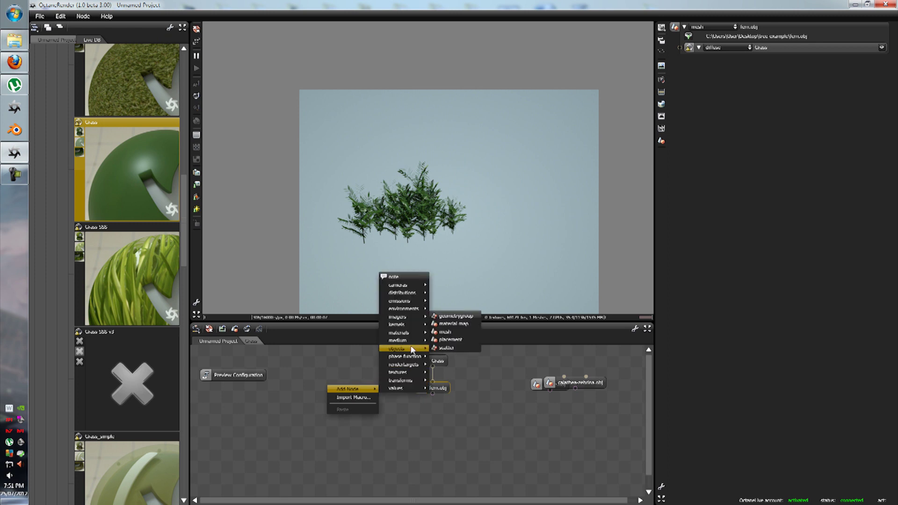
pyautogui.click(455, 339)
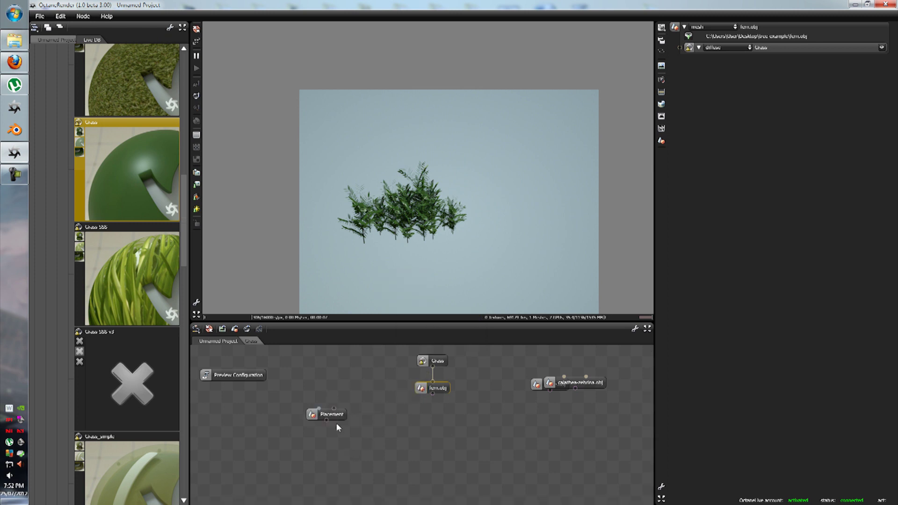
pyautogui.moveTo(337, 417); pyautogui.dragTo(408, 415)
# Copy the placement node and paste three duplicates below it.
pyautogui.rightClick(408, 413)
pyautogui.click(431, 387)
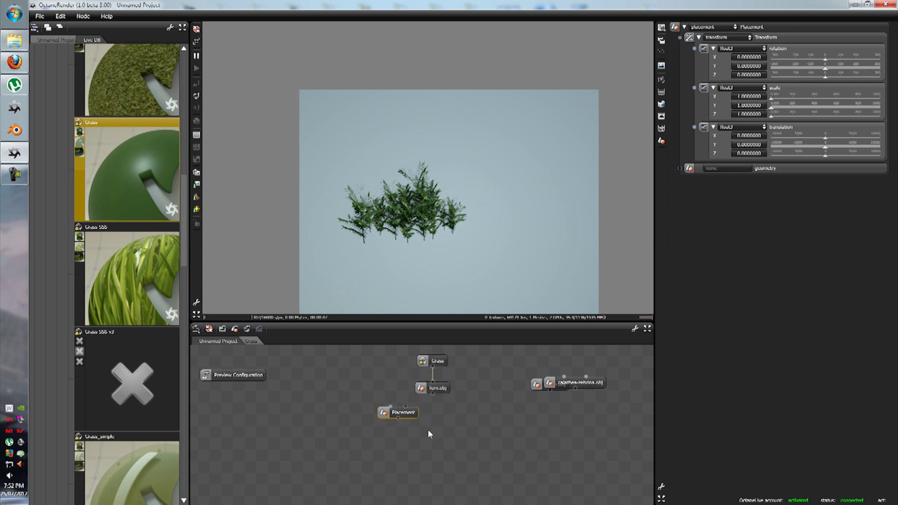
pyautogui.rightClick(429, 433)
pyautogui.click(448, 426)
pyautogui.rightClick(428, 453)
pyautogui.click(441, 448)
pyautogui.rightClick(450, 468)
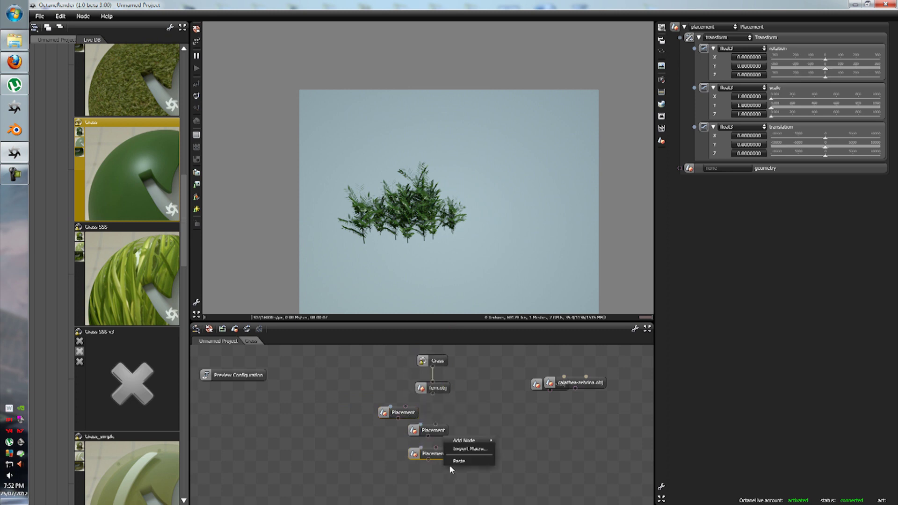
pyautogui.click(456, 461)
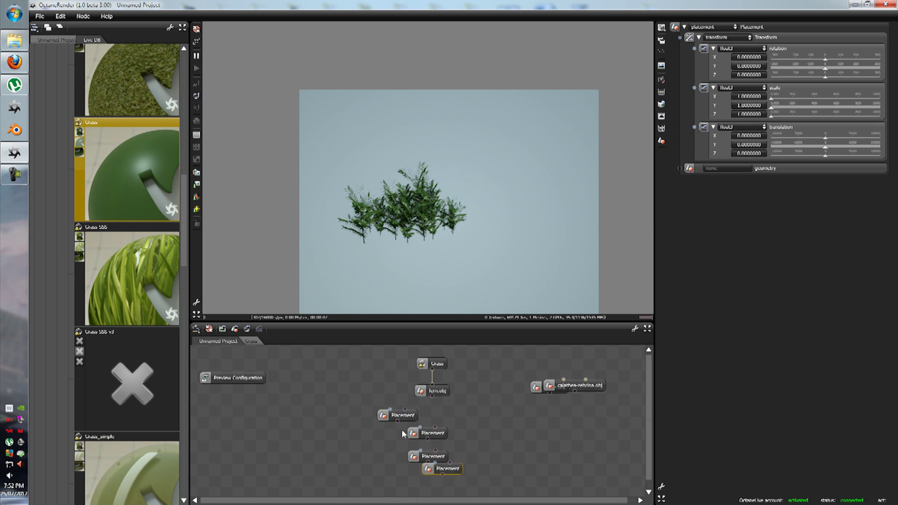
# Arrange the three pasted placement nodes side by side in a row below the original placement node.
pyautogui.moveTo(435, 438); pyautogui.dragTo(367, 451)
pyautogui.moveTo(419, 463); pyautogui.dragTo(387, 460)
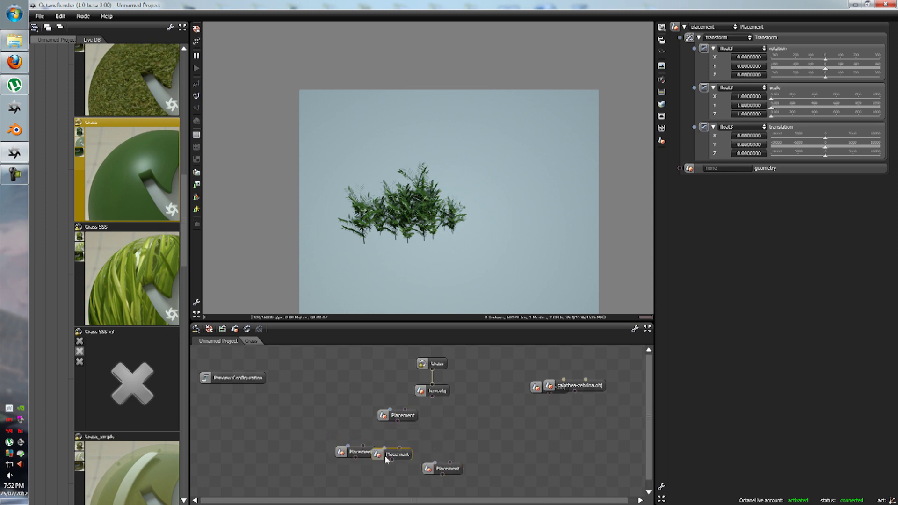
pyautogui.moveTo(451, 476); pyautogui.dragTo(453, 458)
# Add a geometry group node from the objects category and centre it below the row of placement nodes.
pyautogui.rightClick(436, 484)
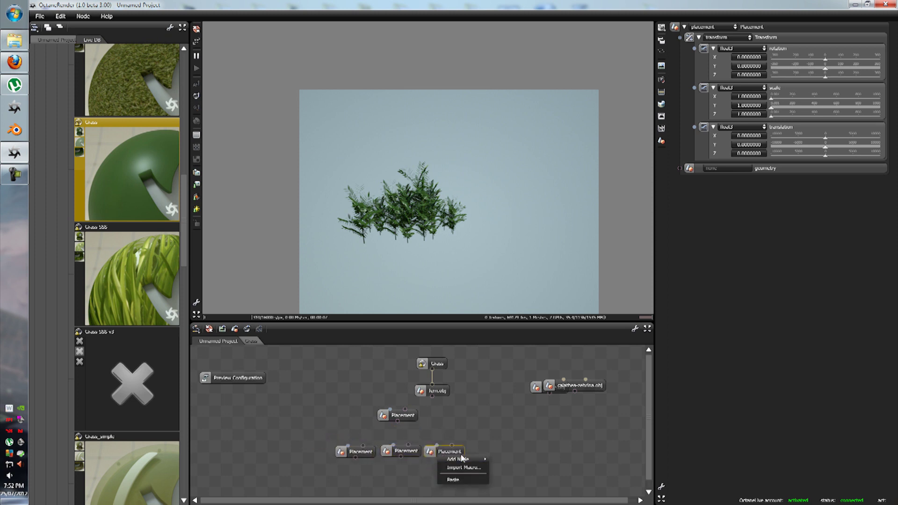
pyautogui.moveTo(462, 463)
pyautogui.moveTo(514, 418)
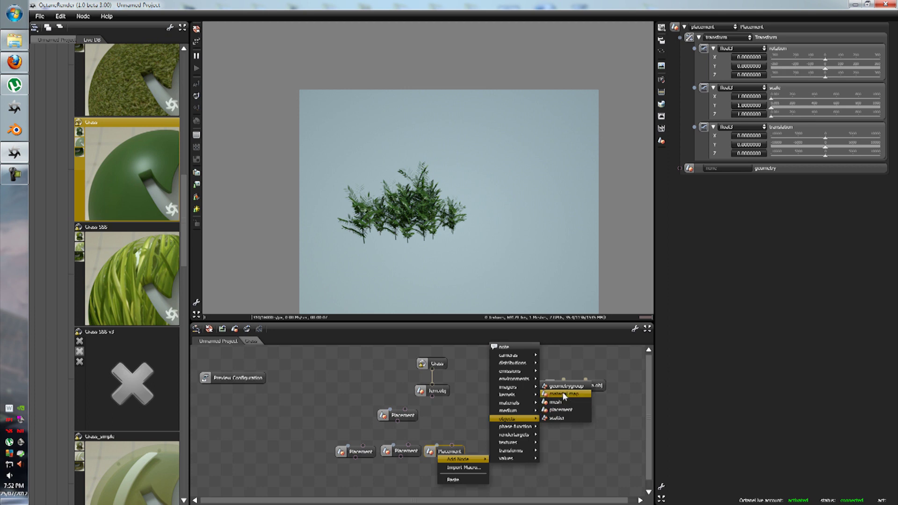
pyautogui.click(575, 389)
pyautogui.moveTo(450, 476); pyautogui.dragTo(415, 482)
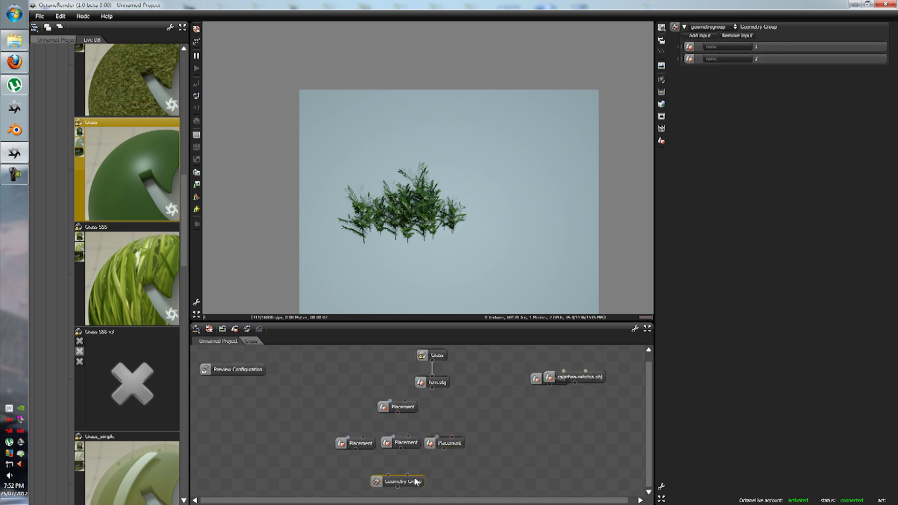
# Connect fern.obj to the upper placement node and feed that node into all three placement nodes in the row below.
pyautogui.moveTo(397, 414); pyautogui.dragTo(452, 440)
pyautogui.click(431, 383)
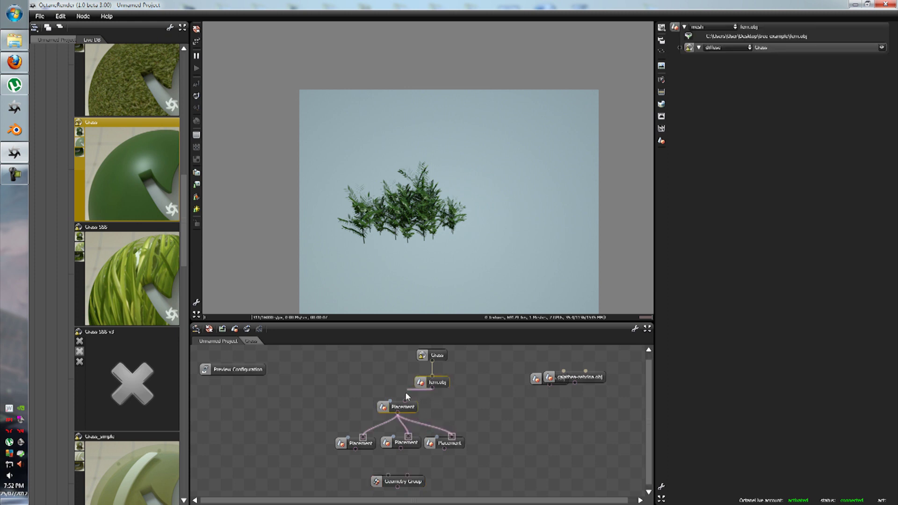
pyautogui.moveTo(406, 395); pyautogui.dragTo(405, 401)
# Connect the three lower placements to the geometry group, adding a third input for the last one, and centre the group below them.
pyautogui.moveTo(356, 449); pyautogui.dragTo(407, 475)
pyautogui.click(401, 446)
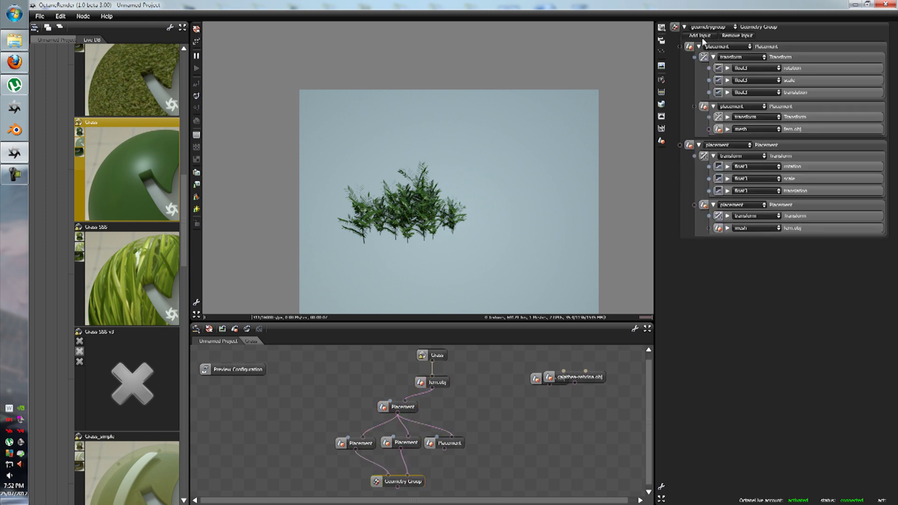
pyautogui.click(701, 36)
pyautogui.moveTo(444, 449); pyautogui.dragTo(412, 475)
pyautogui.moveTo(411, 482); pyautogui.dragTo(401, 485)
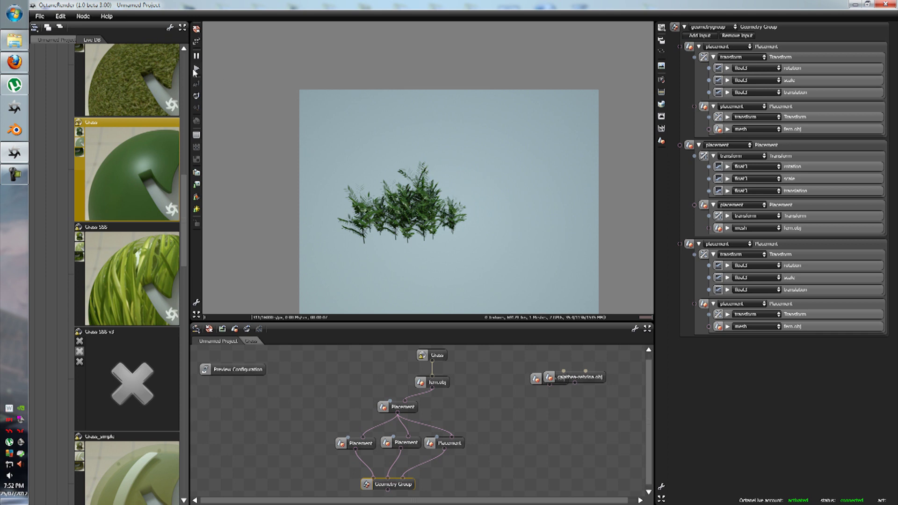
# Save the scene as tutorial.ocs on the Desktop, overwriting the existing file.
pyautogui.click(40, 16)
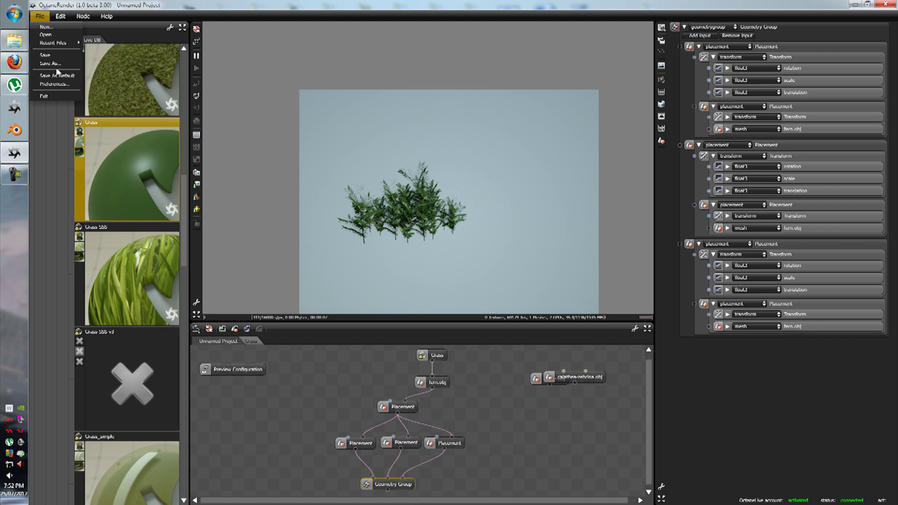
pyautogui.click(48, 63)
pyautogui.click(276, 226)
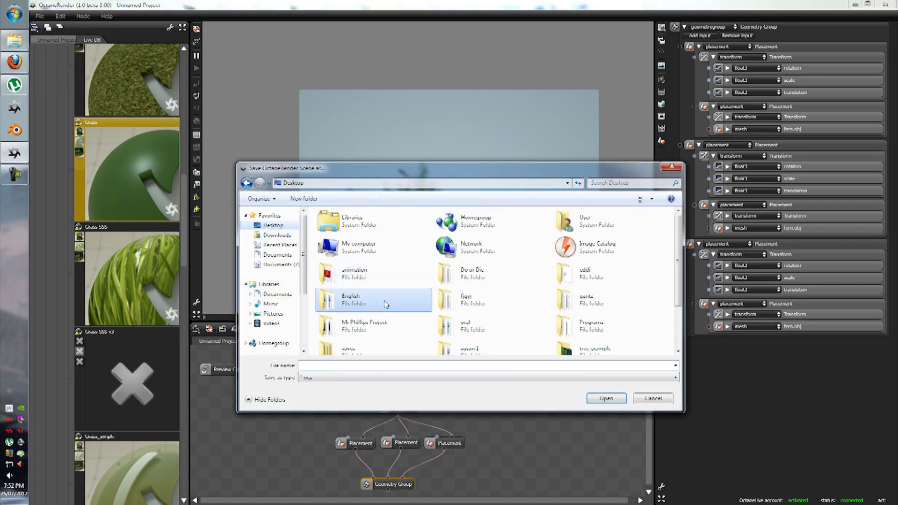
pyautogui.click(385, 301)
pyautogui.scroll(-2, 384, 303)
pyautogui.click(587, 344)
pyautogui.click(603, 398)
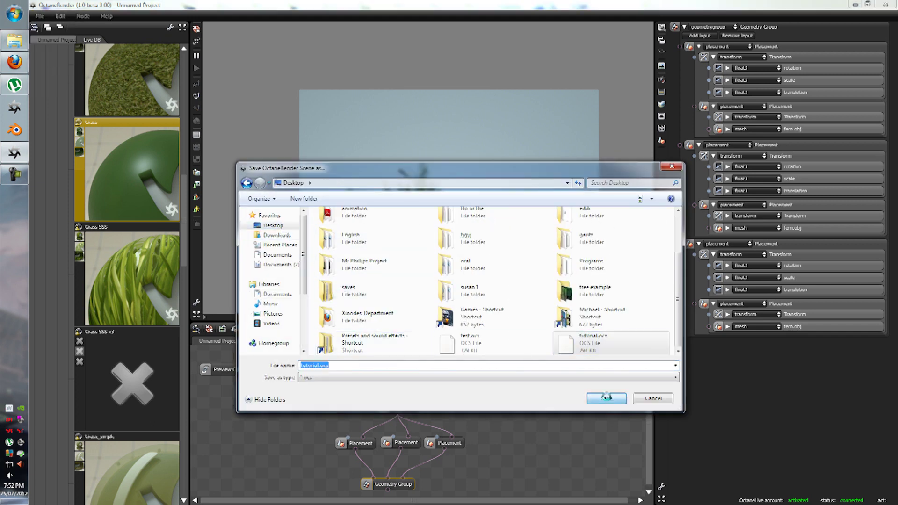
pyautogui.click(489, 260)
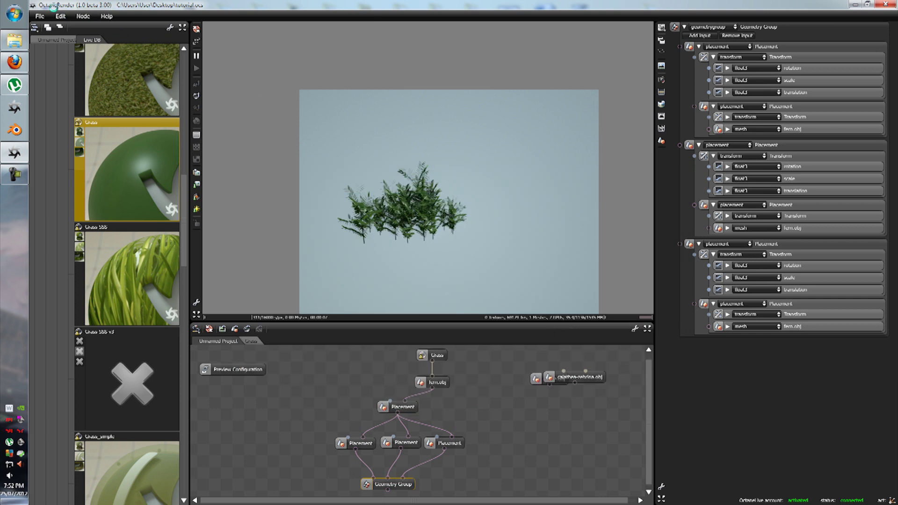
# Reopen the saved tutorial.ocs scene and render the geometry group, centring it in the preview.
pyautogui.click(39, 18)
pyautogui.moveTo(51, 49)
pyautogui.click(131, 46)
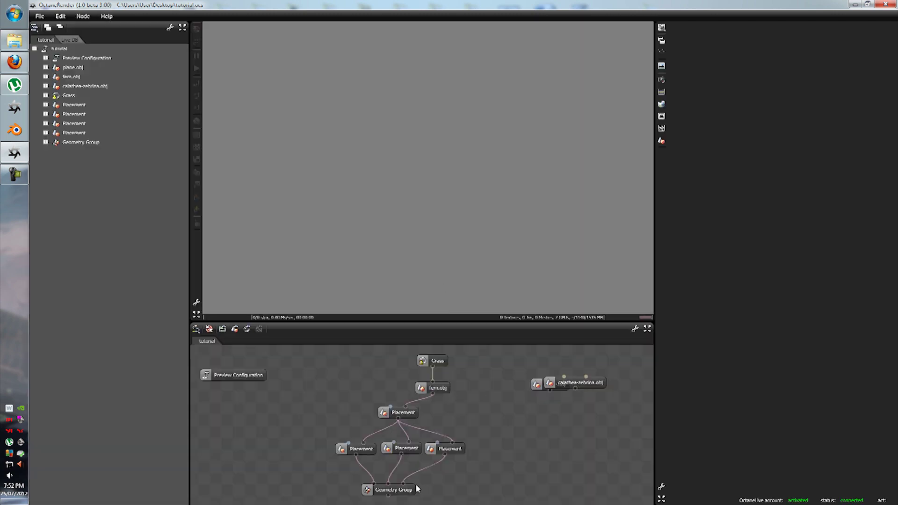
pyautogui.doubleClick(416, 489)
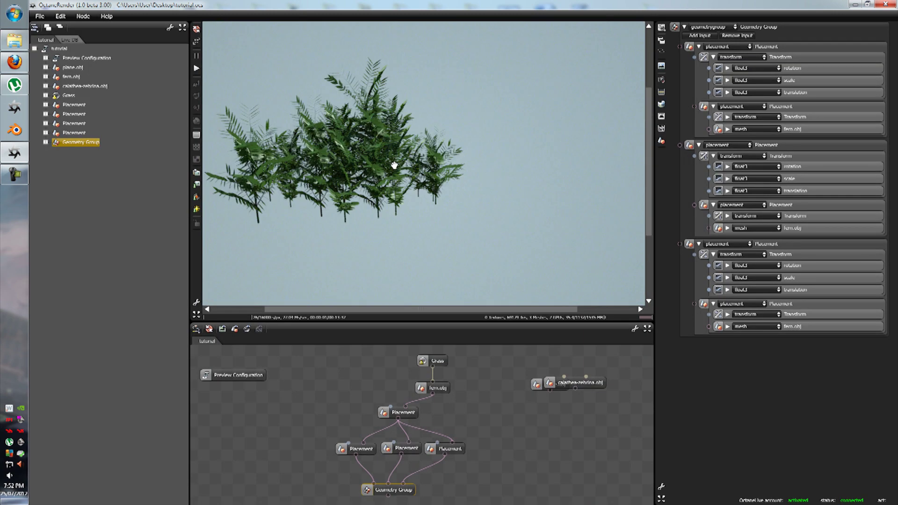
pyautogui.scroll(-2, 394, 165)
pyautogui.moveTo(394, 165); pyautogui.dragTo(475, 144)
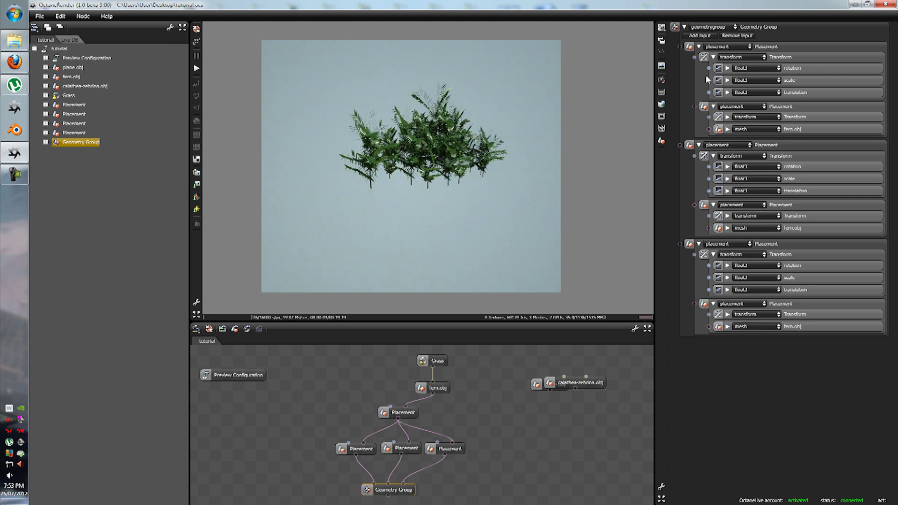
# Set the mesh preview resolution to a custom size of 500 by 500.
pyautogui.click(662, 92)
pyautogui.click(720, 37)
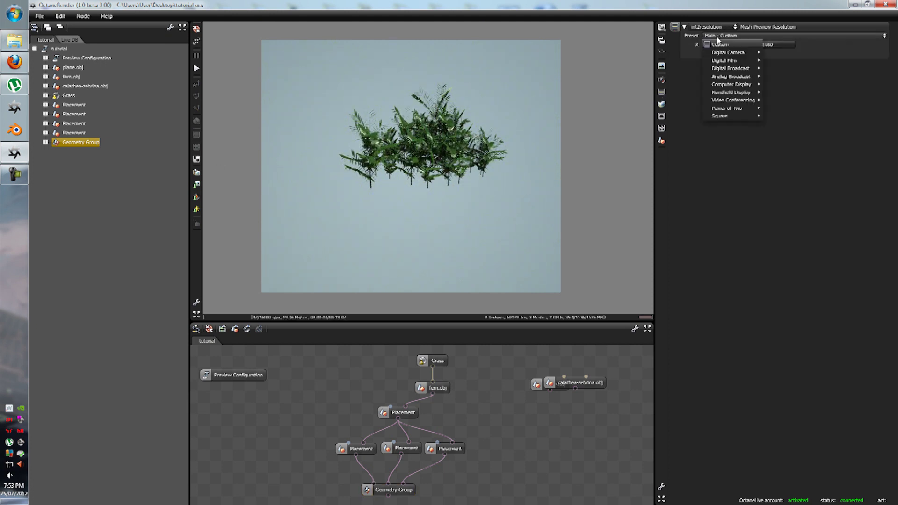
pyautogui.click(716, 41)
pyautogui.click(718, 46)
pyautogui.write('500')
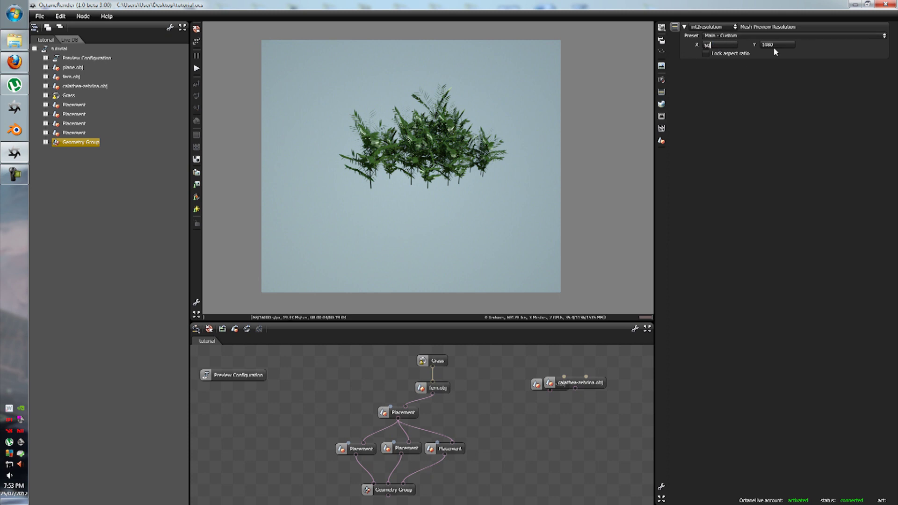
pyautogui.doubleClick(769, 44)
pyautogui.write('500')
pyautogui.press('Return')
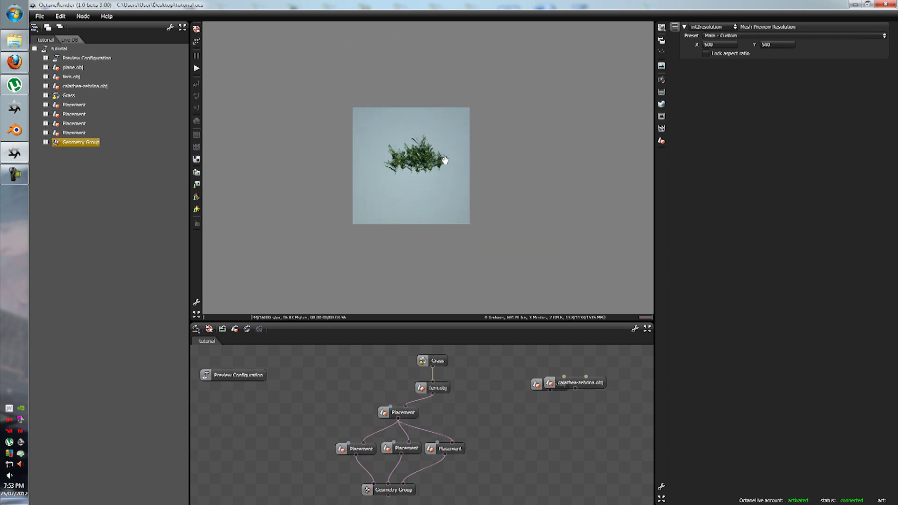
pyautogui.scroll(3, 445, 161)
pyautogui.scroll(-3, 445, 161)
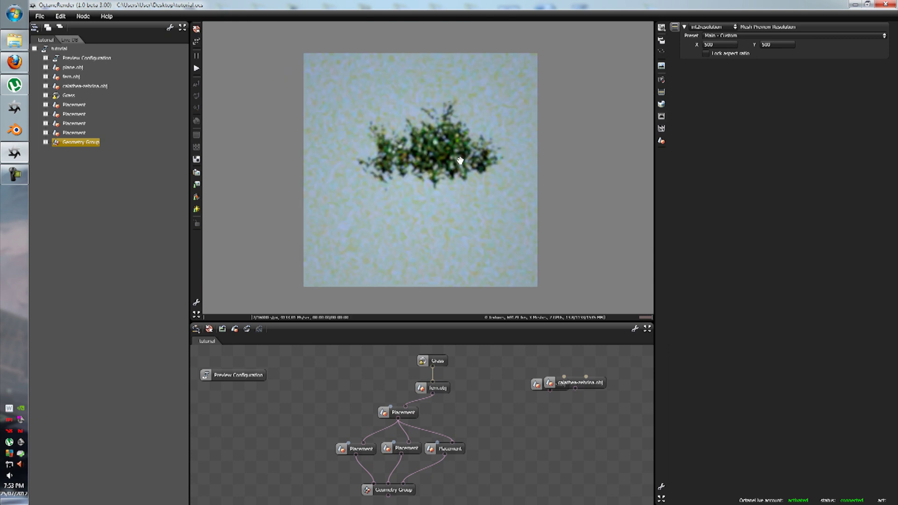
# Set the middle placement's X translation to 2 and preview the geometry group from above.
pyautogui.moveTo(435, 236); pyautogui.dragTo(425, 179)
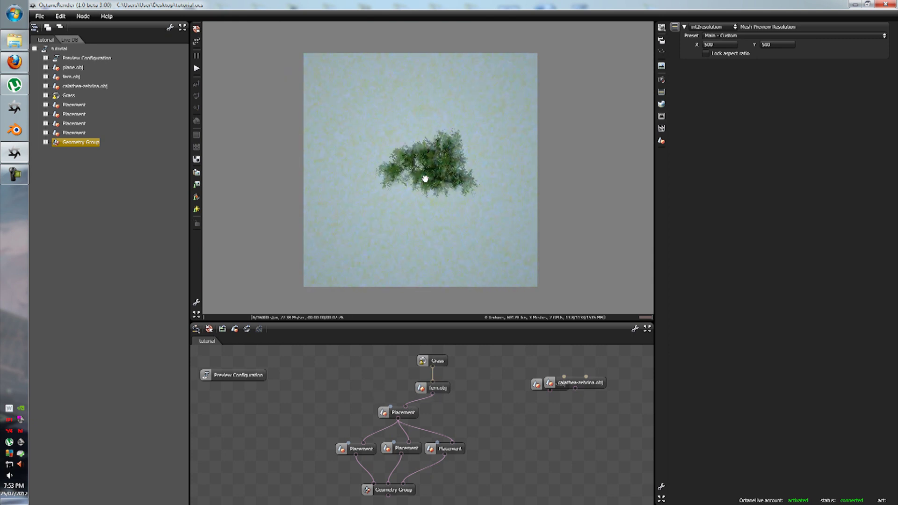
pyautogui.click(407, 448)
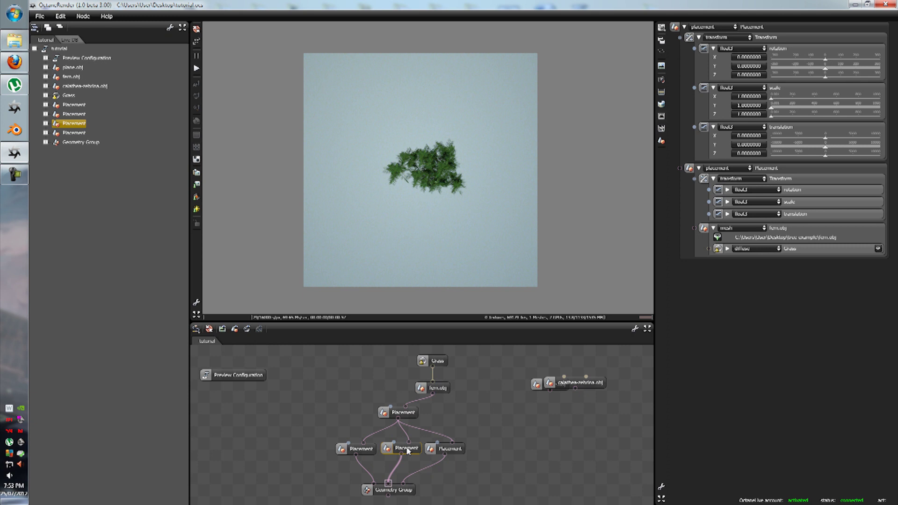
pyautogui.click(748, 136)
pyautogui.write('5')
pyautogui.press('Return')
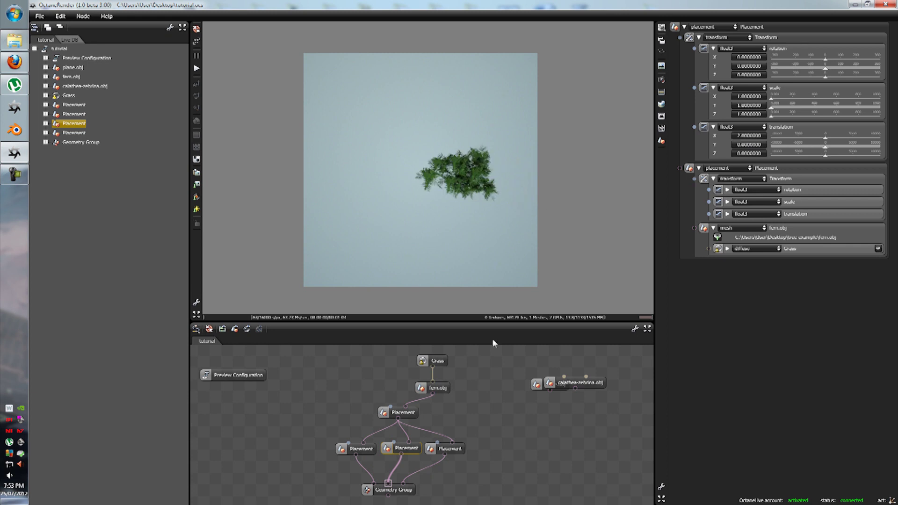
pyautogui.click(410, 491)
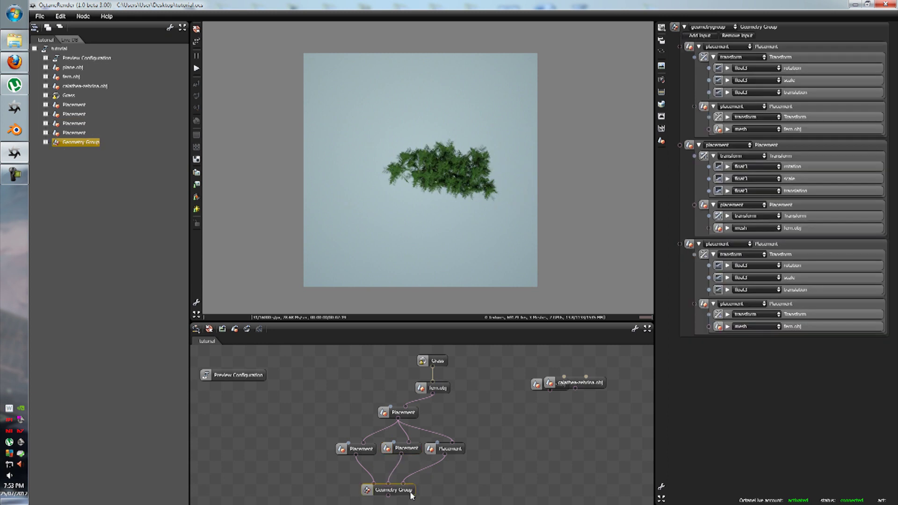
# Set the middle placement's Y rotation to 85 after trying 10, 50 and 60.
pyautogui.click(404, 448)
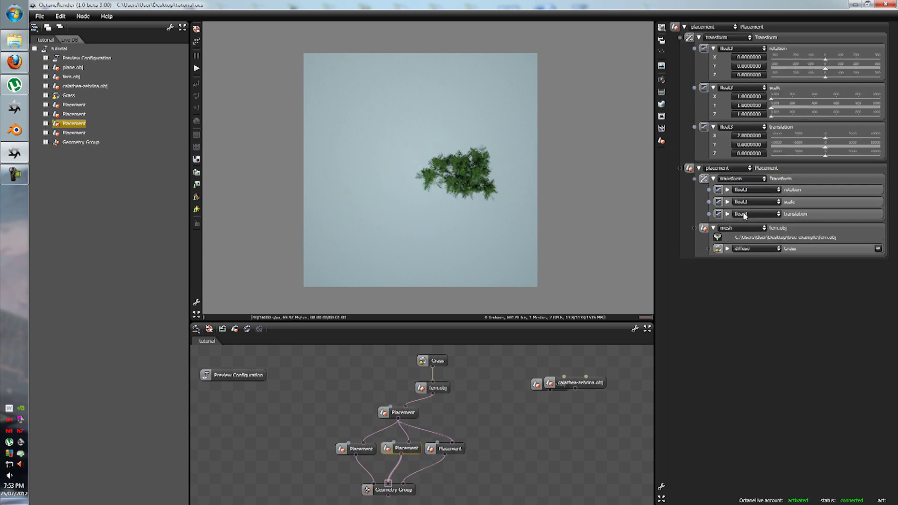
pyautogui.click(746, 65)
pyautogui.write('10')
pyautogui.press('Return')
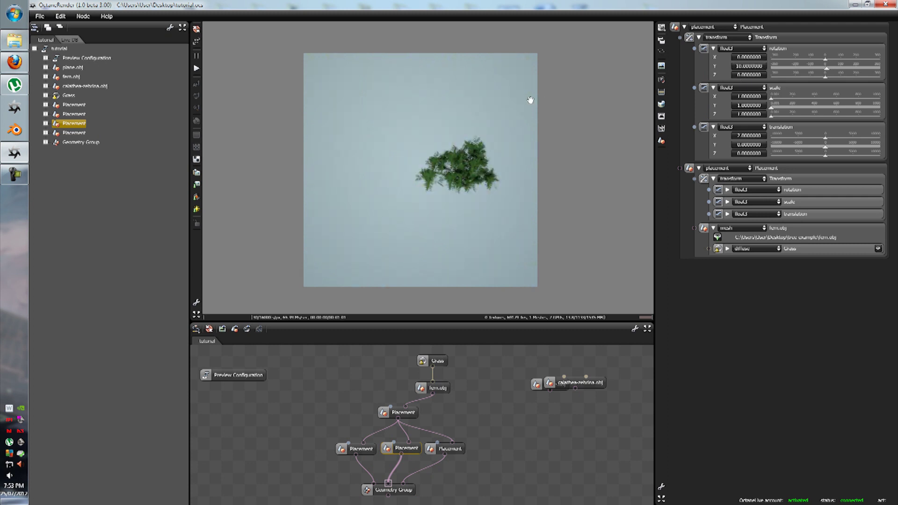
pyautogui.write('50')
pyautogui.press('Return')
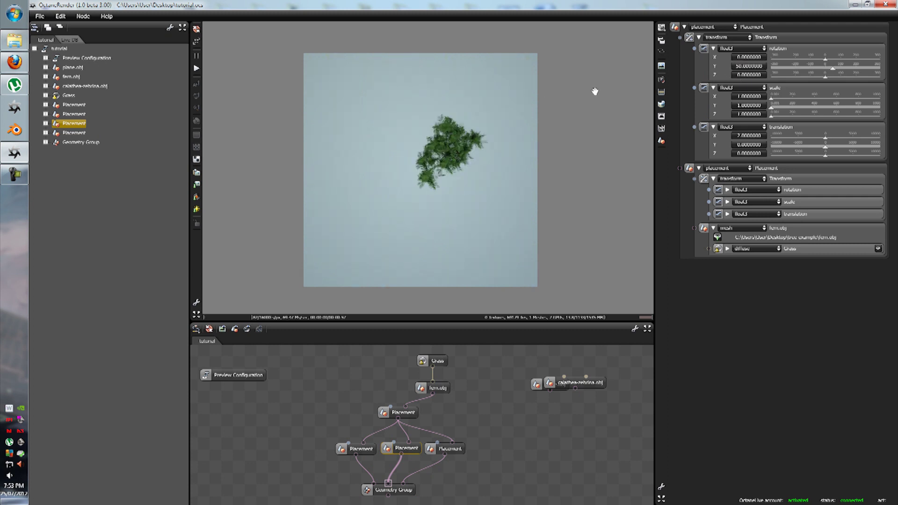
pyautogui.write('60')
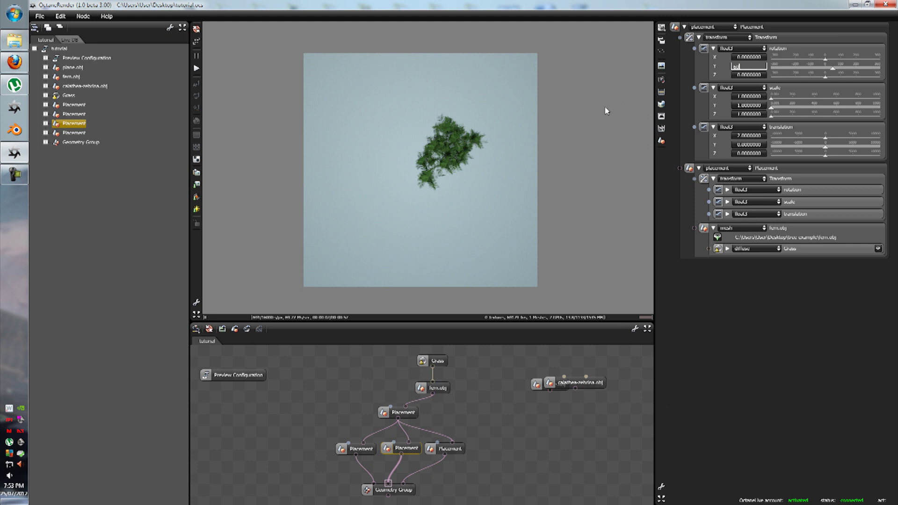
pyautogui.press('Return')
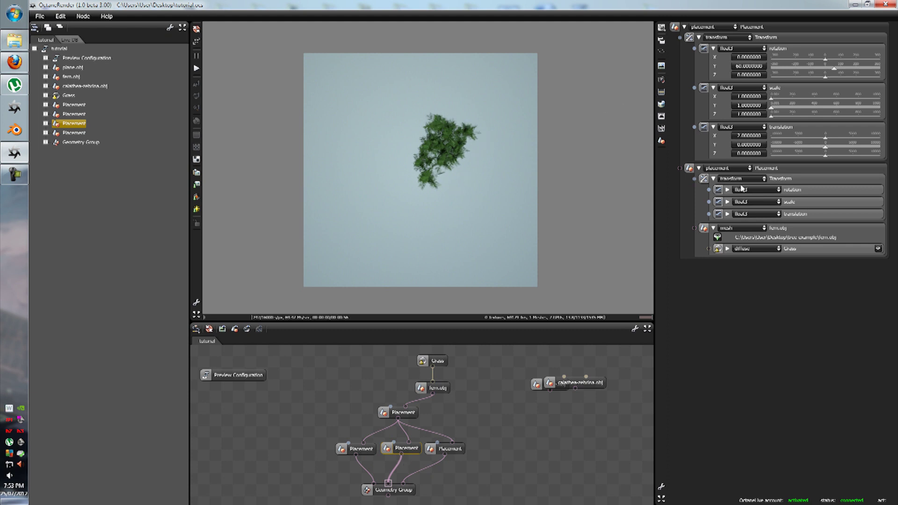
pyautogui.click(754, 69)
pyautogui.write('85')
pyautogui.press('Return')
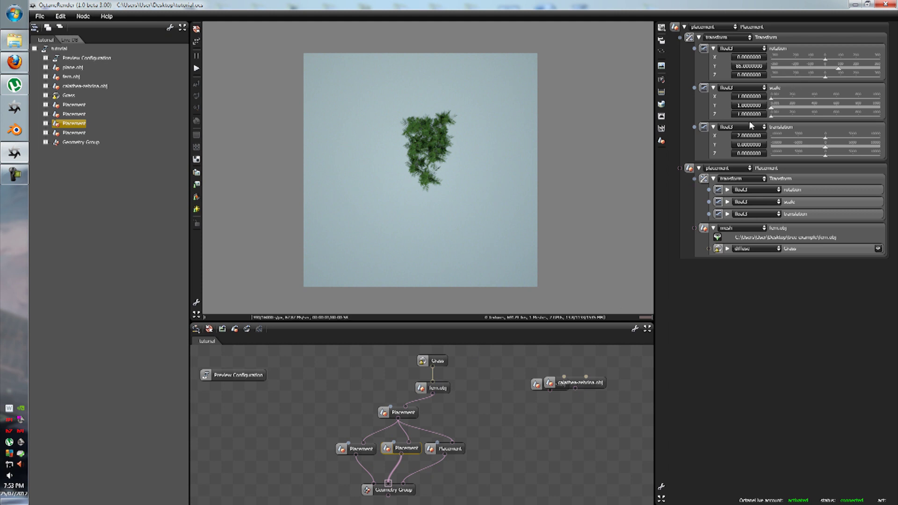
# Try a Z translation of 2 on the middle placement and reset it to 0.
pyautogui.click(744, 152)
pyautogui.write('5')
pyautogui.press('Return')
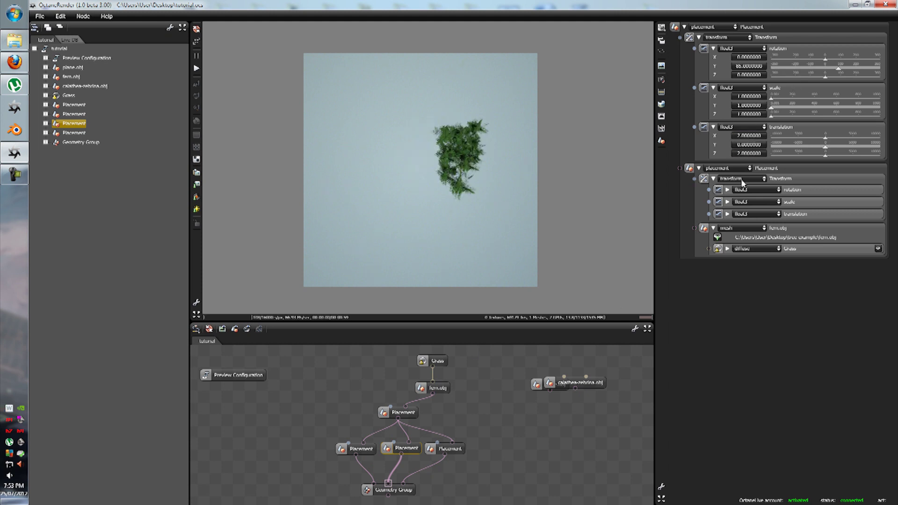
pyautogui.click(746, 154)
pyautogui.write('0')
pyautogui.press('Return')
# Try X translations of 5, -4 and -2.5 on the middle placement and preview the geometry group.
pyautogui.click(745, 136)
pyautogui.write('5')
pyautogui.press('Return')
pyautogui.click(744, 136)
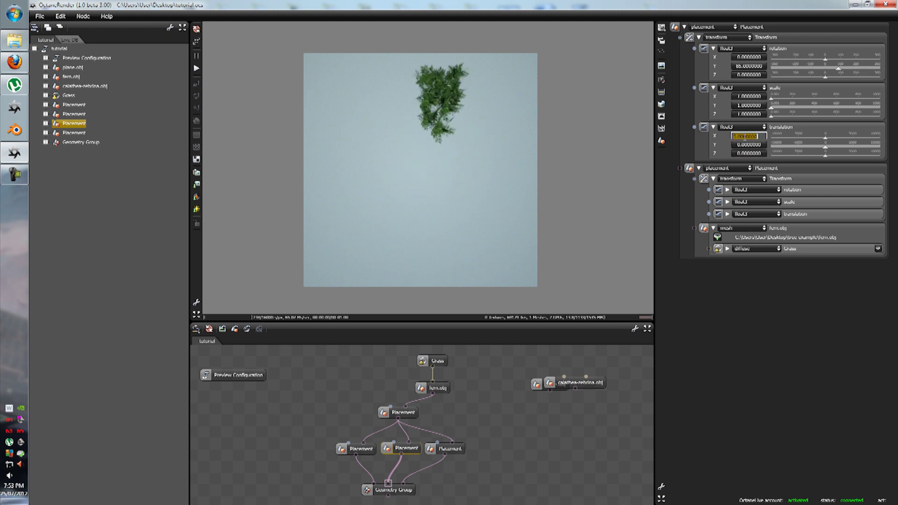
pyautogui.write('-5')
pyautogui.press('Return')
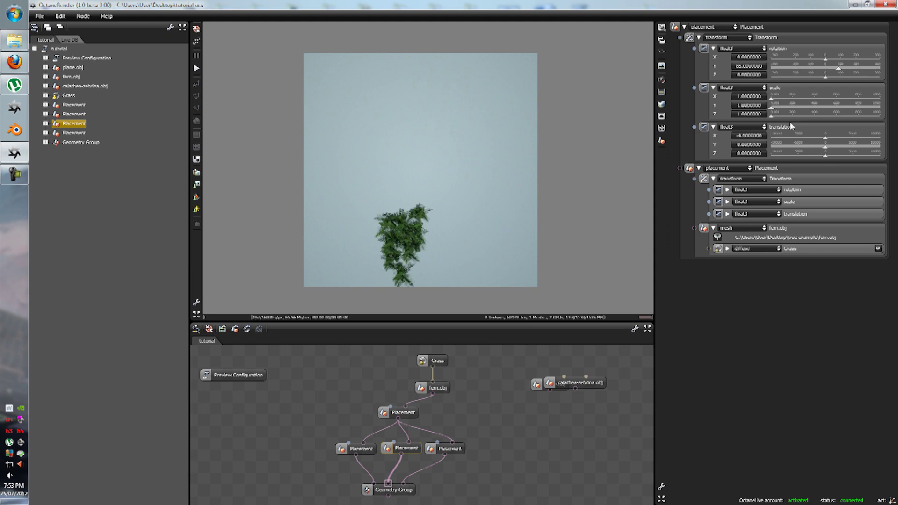
pyautogui.click(743, 136)
pyautogui.write('-2.5')
pyautogui.press('Return')
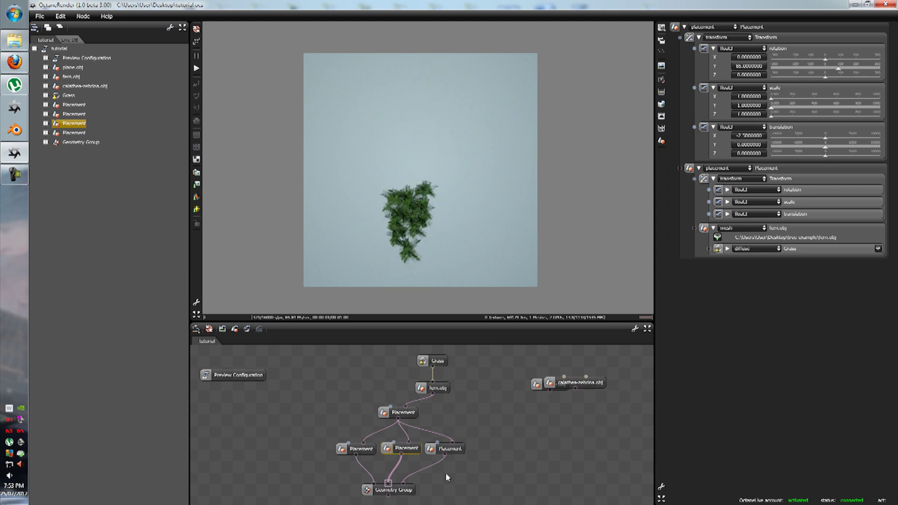
pyautogui.click(405, 492)
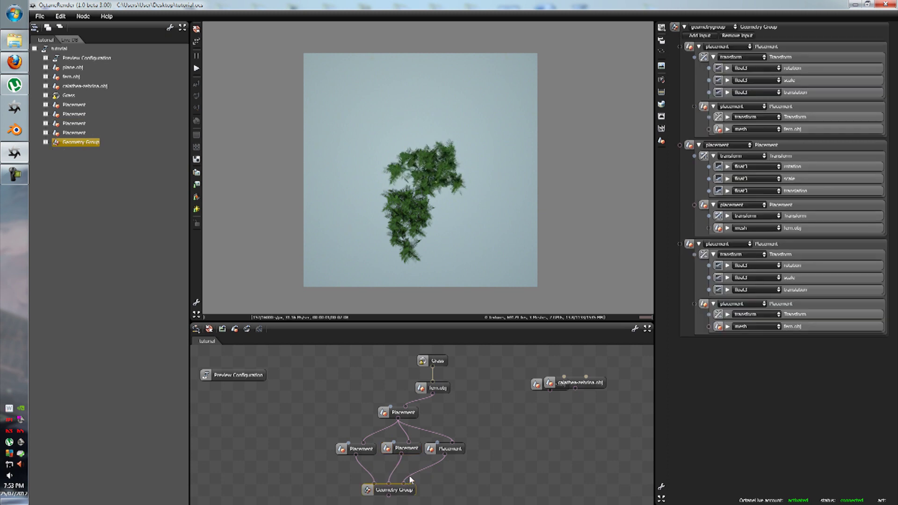
# Try an X translation of -3 on the middle placement, reset it to 0 and preview the geometry group.
pyautogui.click(404, 450)
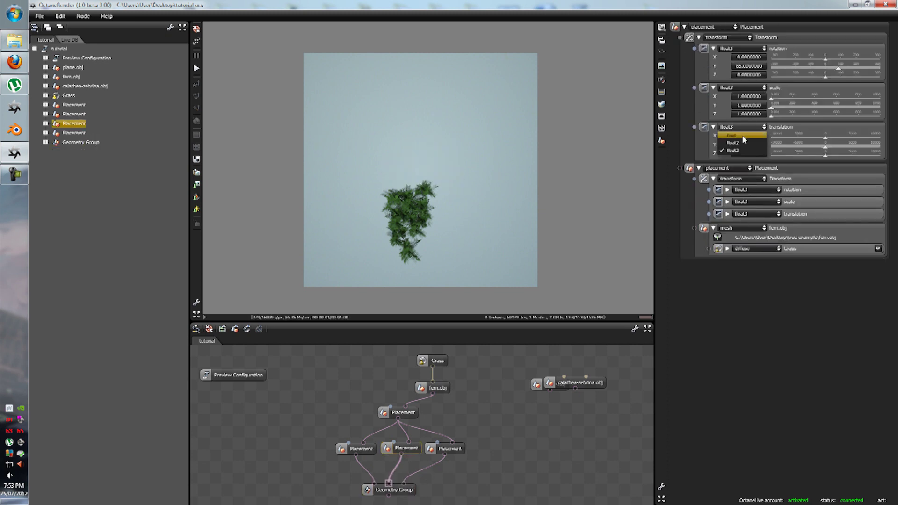
pyautogui.click(740, 137)
pyautogui.write('-1')
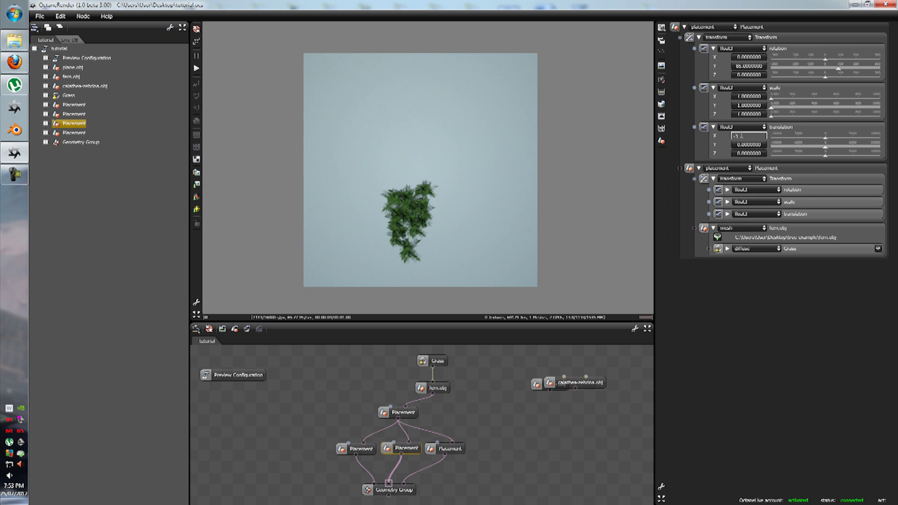
pyautogui.press('Return')
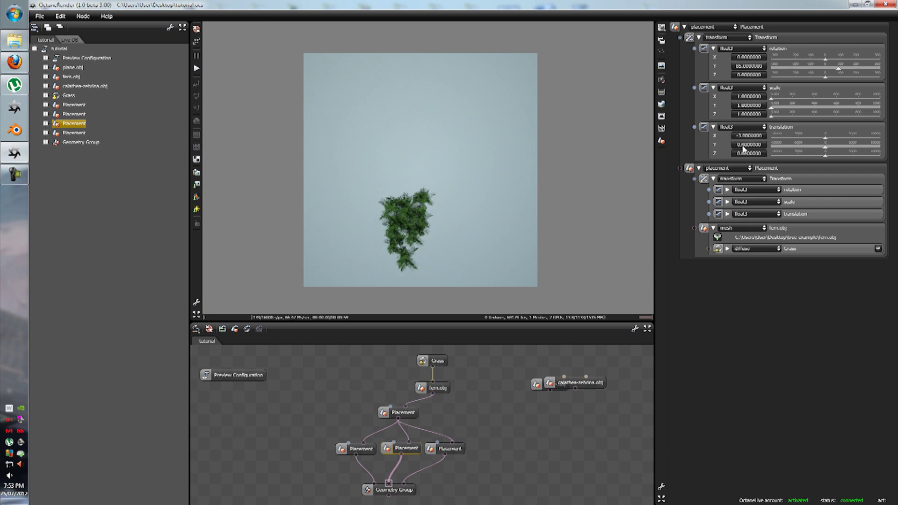
pyautogui.click(746, 139)
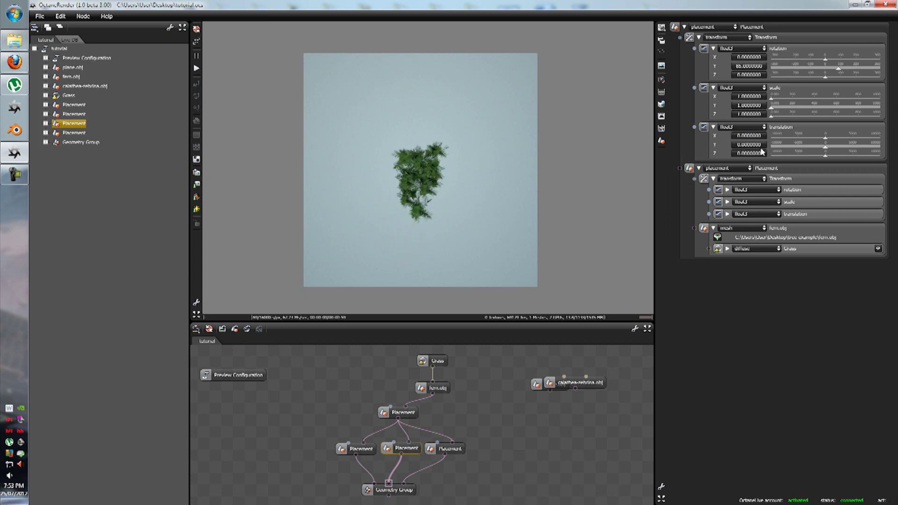
pyautogui.click(405, 491)
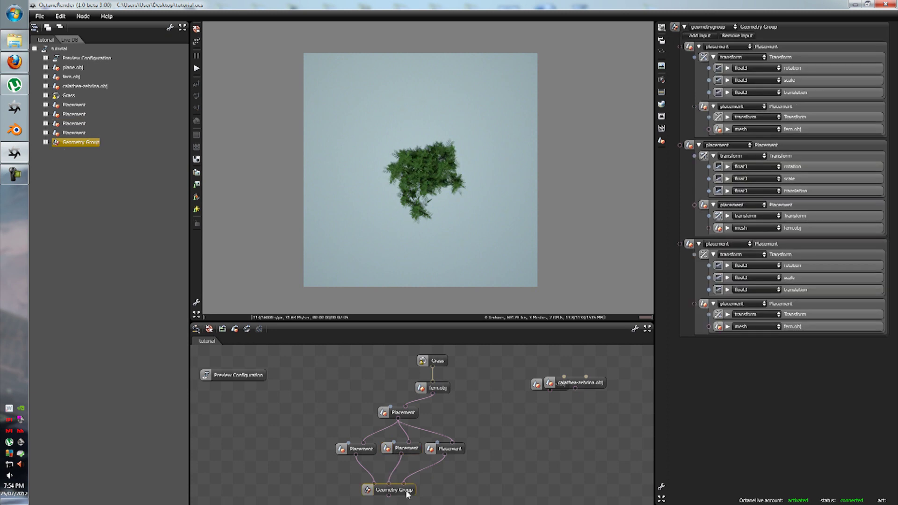
# Set the middle placement's Z translation to -2 after trying 2, and preview the geometry group.
pyautogui.click(406, 448)
pyautogui.doubleClick(744, 145)
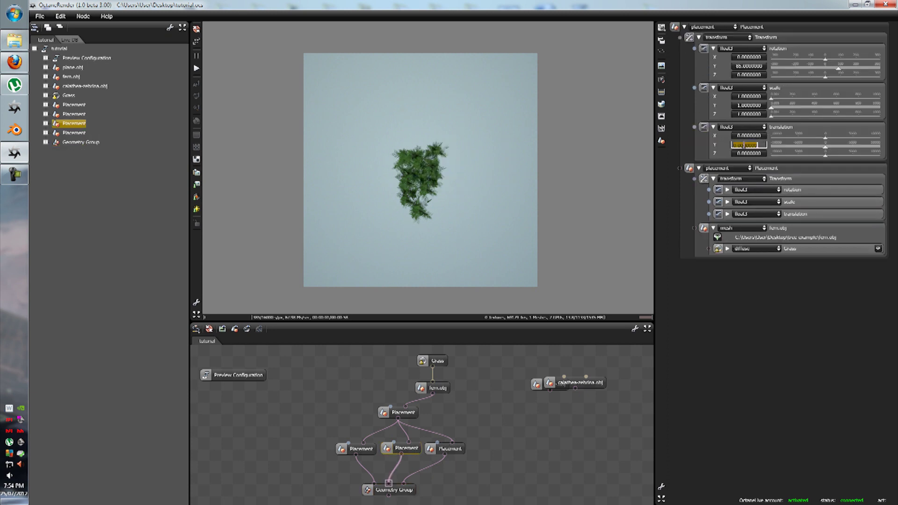
pyautogui.doubleClick(750, 136)
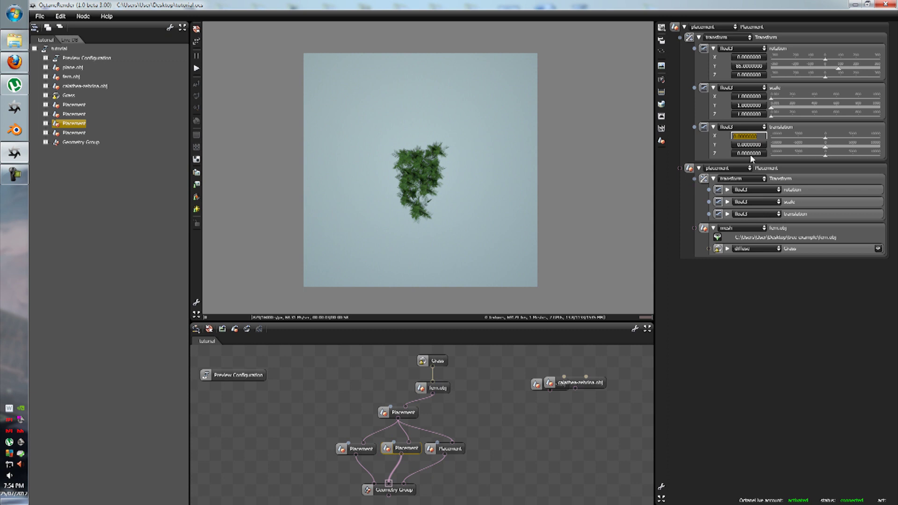
pyautogui.doubleClick(751, 153)
pyautogui.write('2')
pyautogui.press('Return')
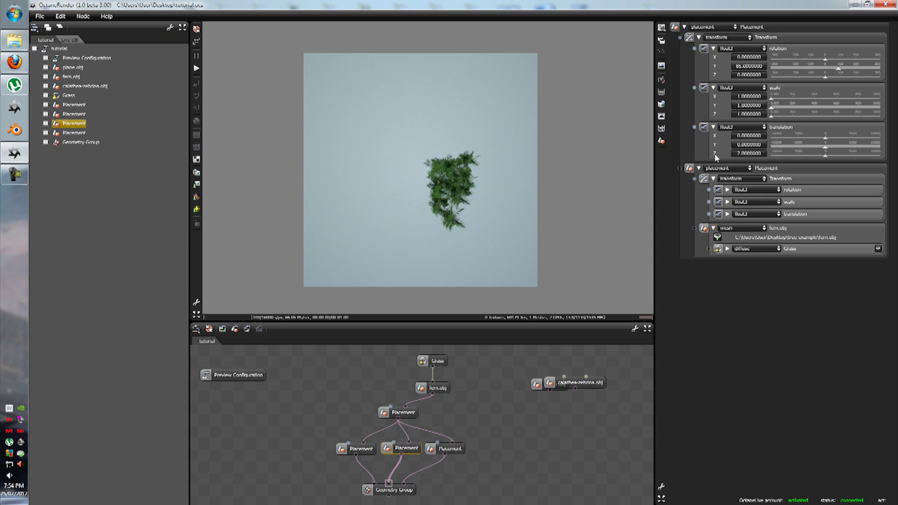
pyautogui.doubleClick(742, 153)
pyautogui.write('-2')
pyautogui.press('Return')
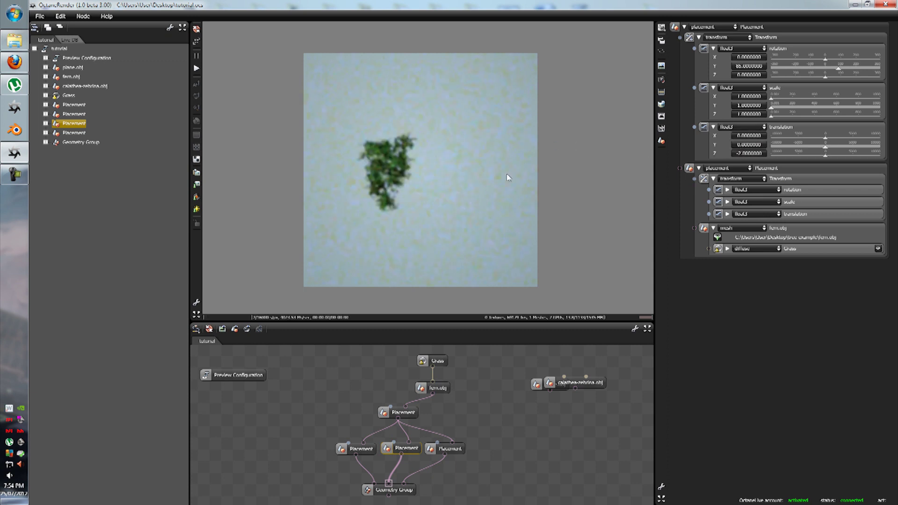
pyautogui.click(401, 490)
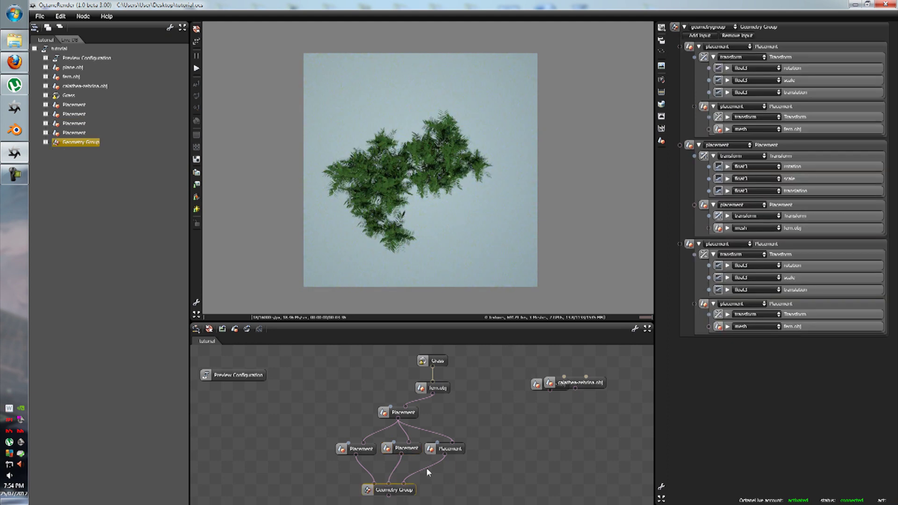
pyautogui.click(413, 451)
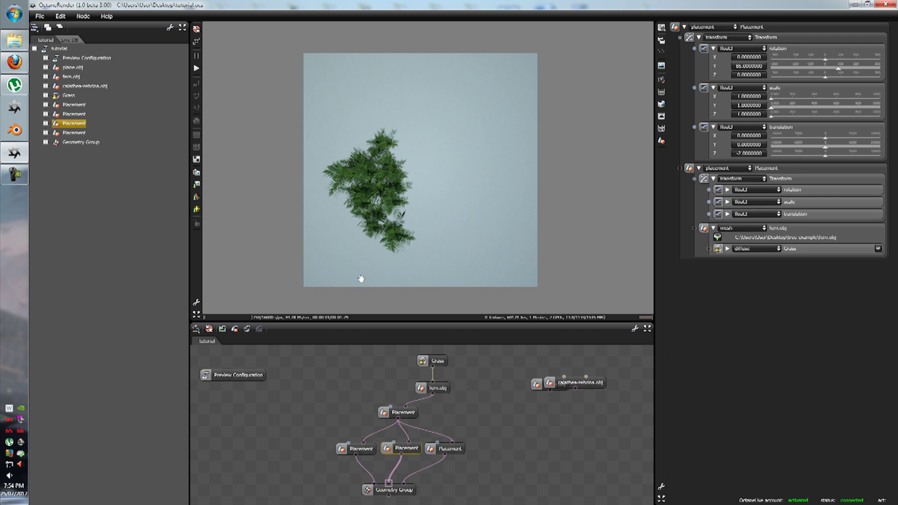
# Set the right-hand placement's Y rotation to 45 and preview the geometry group.
pyautogui.click(455, 452)
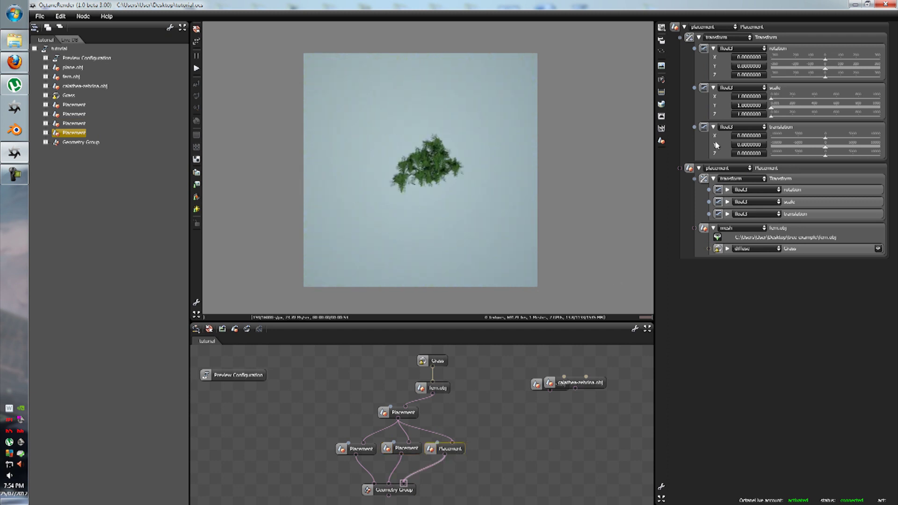
pyautogui.doubleClick(742, 67)
pyautogui.write('90')
pyautogui.press('Return')
pyautogui.click(404, 495)
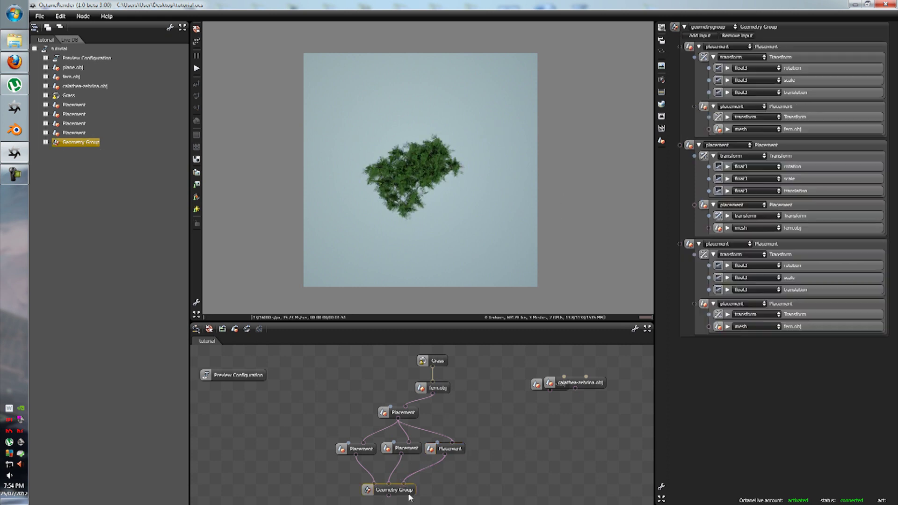
# Set the right-hand placement's Z translation to 3 and inspect the resulting fern arrangement in the geometry group's preview.
pyautogui.click(457, 450)
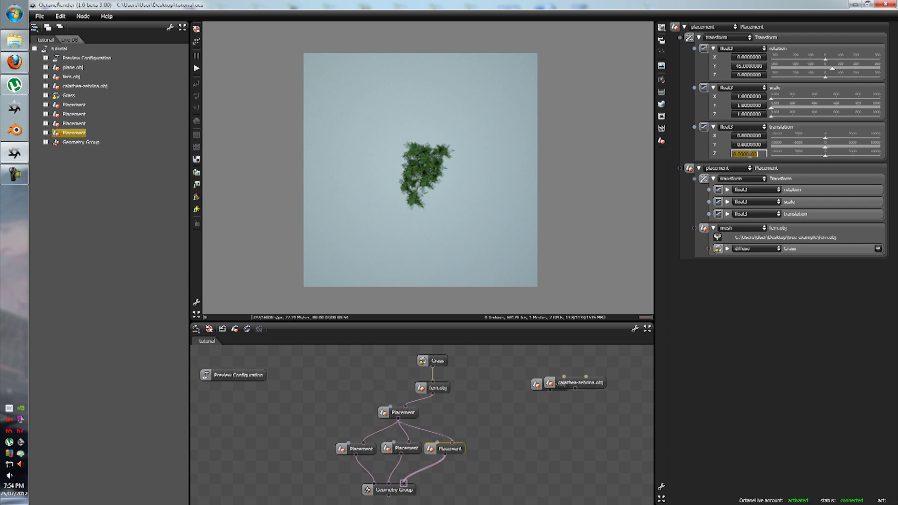
pyautogui.write('1')
pyautogui.press('Return')
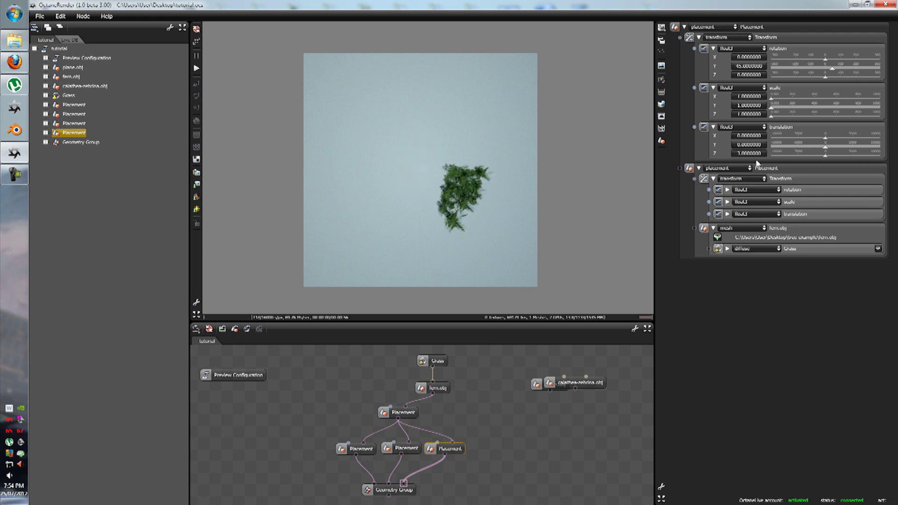
pyautogui.click(394, 495)
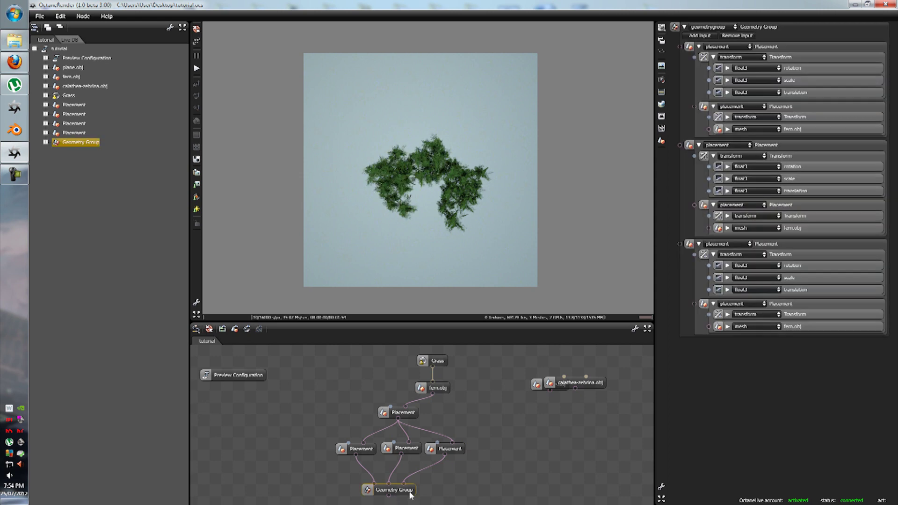
pyautogui.scroll(3, 380, 122)
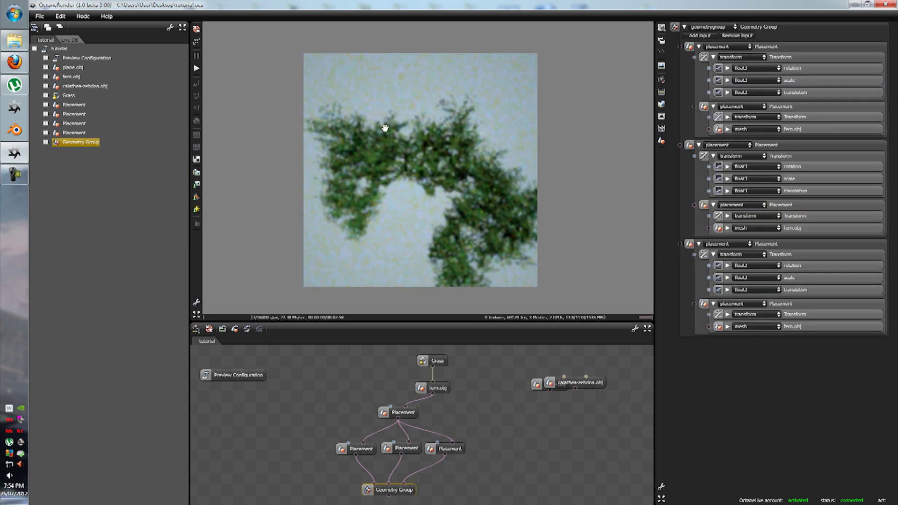
pyautogui.moveTo(422, 161); pyautogui.dragTo(455, 312)
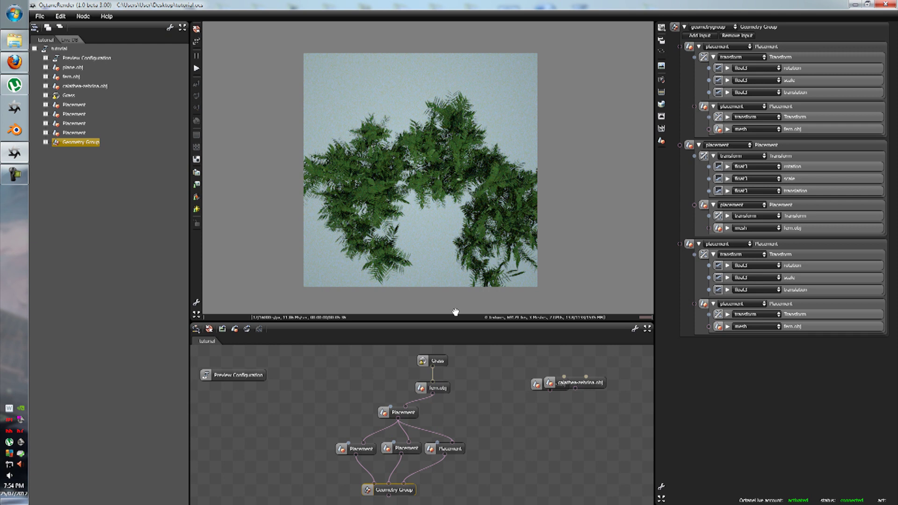
pyautogui.scroll(-3, 332, 175)
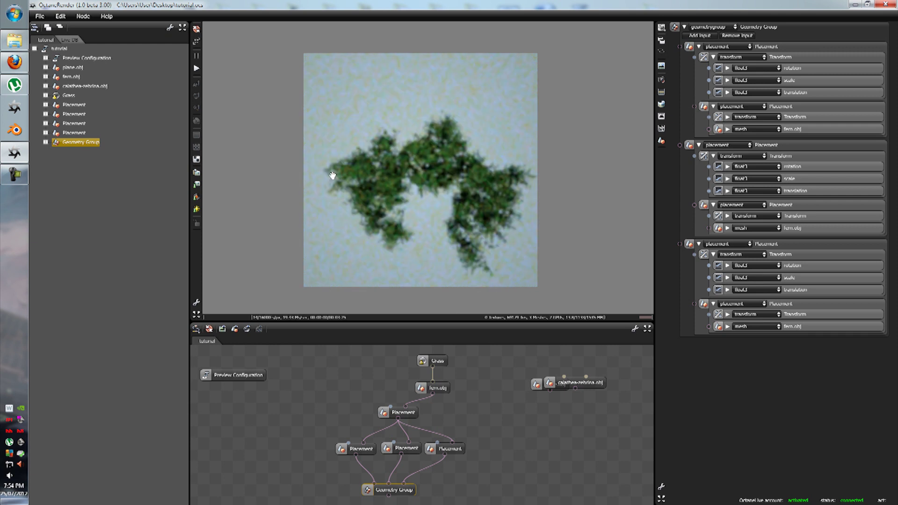
pyautogui.scroll(-2, 374, 220)
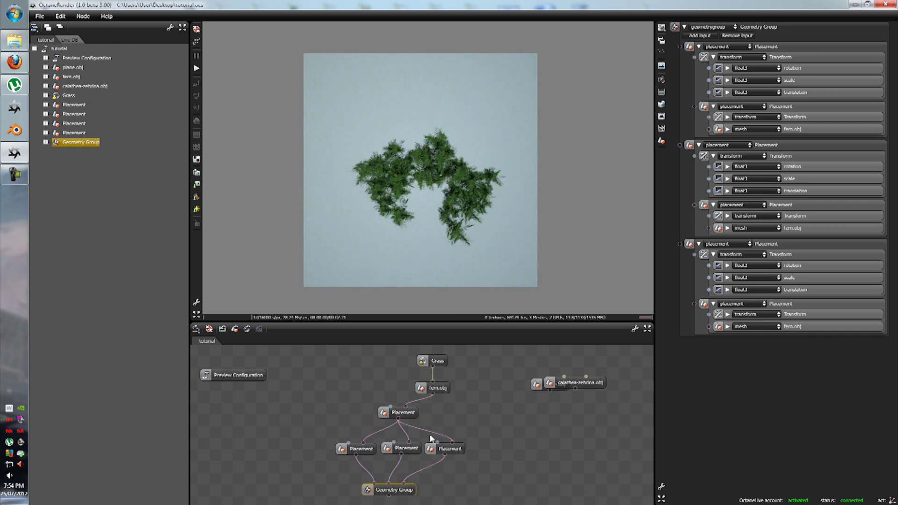
# Duplicate the placement node that follows fern.obj and connect the geometry group's output to the copy beneath it.
pyautogui.moveTo(409, 484); pyautogui.dragTo(422, 472)
pyautogui.rightClick(415, 414)
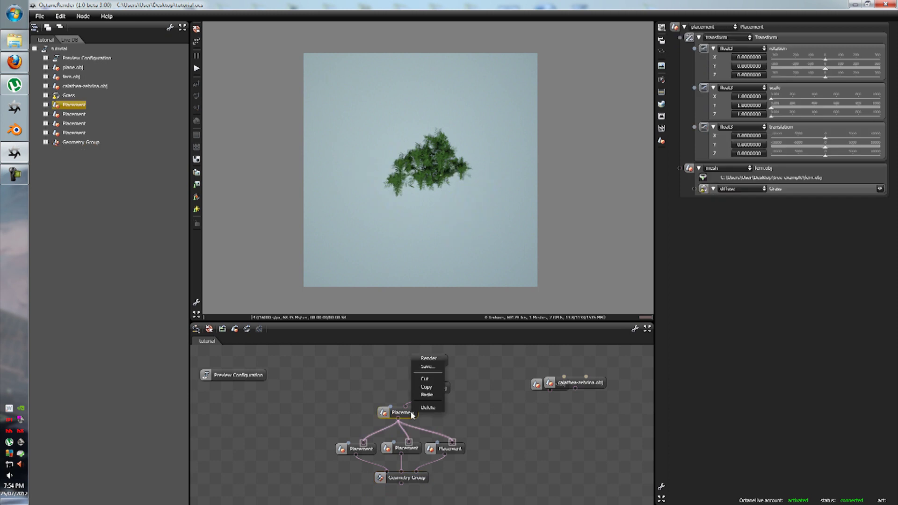
pyautogui.click(427, 388)
pyautogui.rightClick(518, 415)
pyautogui.click(501, 411)
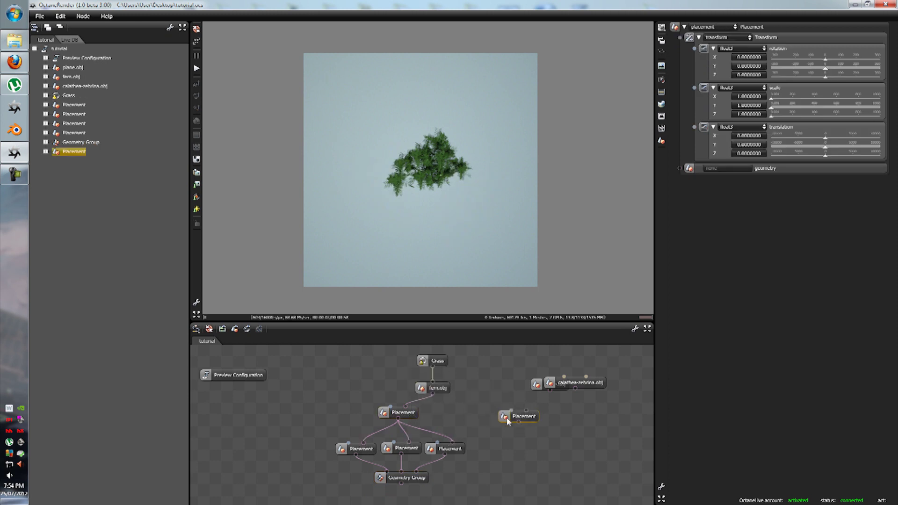
pyautogui.moveTo(507, 422); pyautogui.dragTo(400, 475)
pyautogui.scroll(-1, 411, 487)
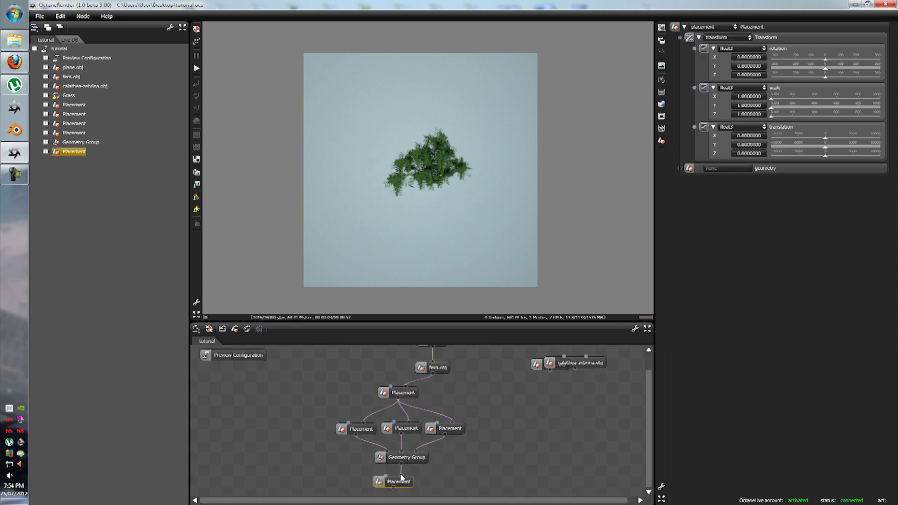
pyautogui.moveTo(447, 467); pyautogui.dragTo(466, 379, button='middle')
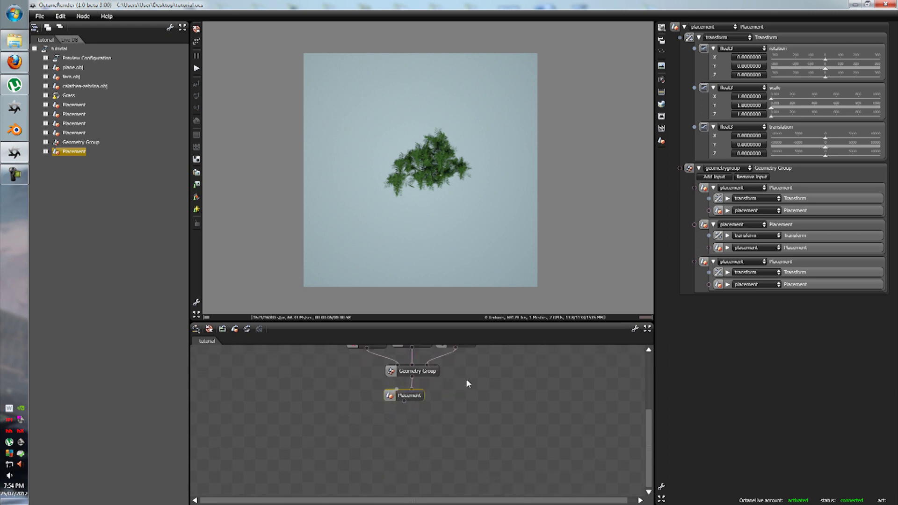
# Paste three more placement nodes and arrange them in a row below the placement attached to the geometry group.
pyautogui.rightClick(405, 411)
pyautogui.click(417, 436)
pyautogui.rightClick(439, 422)
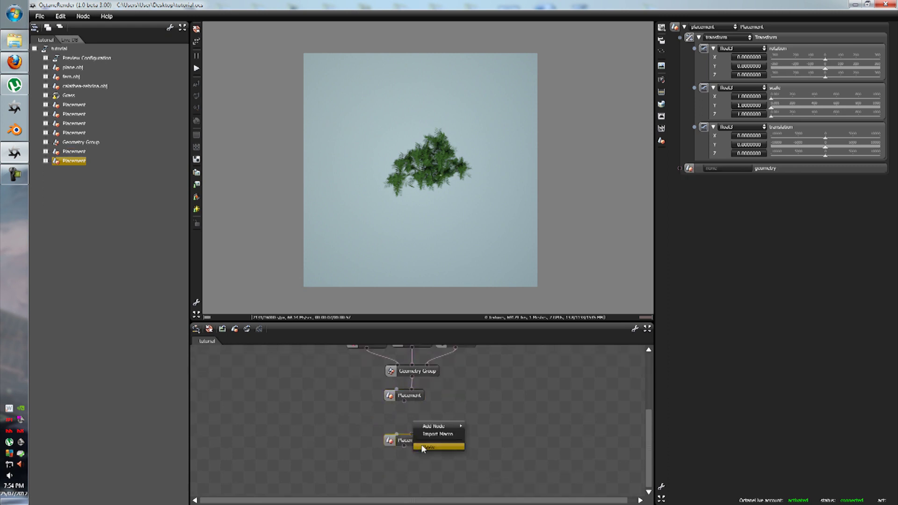
pyautogui.click(449, 446)
pyautogui.rightClick(454, 433)
pyautogui.click(463, 458)
pyautogui.moveTo(412, 441)
pyautogui.mouseDown()
pyautogui.moveTo(364, 434)
pyautogui.moveTo(408, 436)
pyautogui.mouseUp()
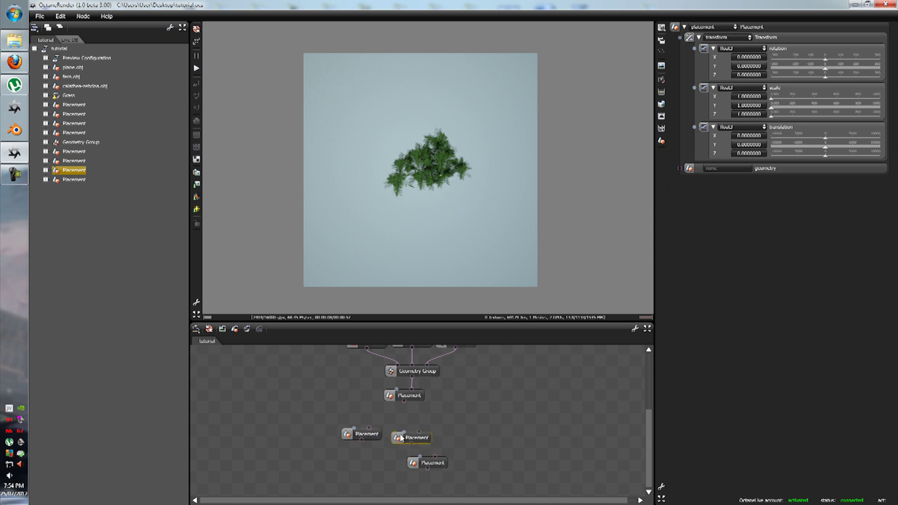
pyautogui.moveTo(431, 464); pyautogui.dragTo(461, 441)
# Connect the output of the placement under the geometry group to each of the three new placements.
pyautogui.moveTo(378, 422); pyautogui.dragTo(381, 429)
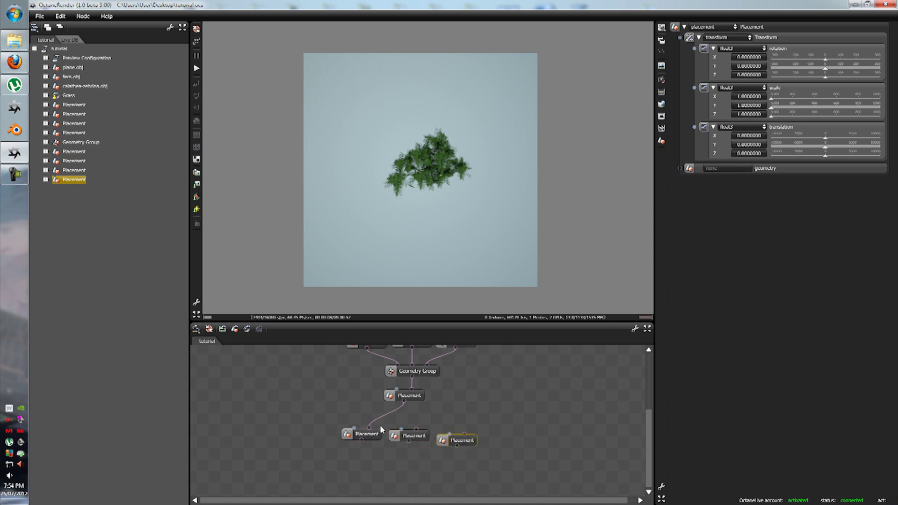
pyautogui.moveTo(403, 401); pyautogui.dragTo(415, 429)
pyautogui.moveTo(404, 401); pyautogui.dragTo(463, 433)
# Duplicate the geometry group below the three new placements and connect each of their outputs to it.
pyautogui.rightClick(426, 375)
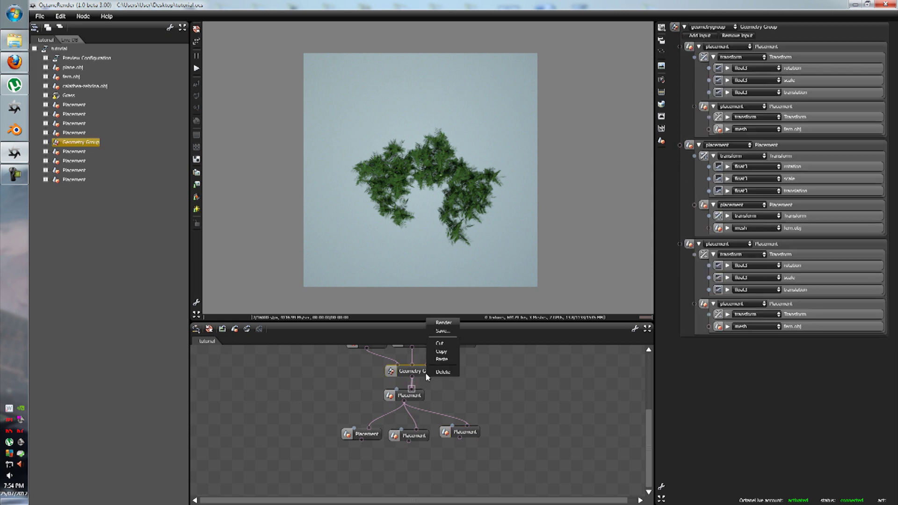
pyautogui.click(441, 352)
pyautogui.rightClick(494, 381)
pyautogui.click(482, 376)
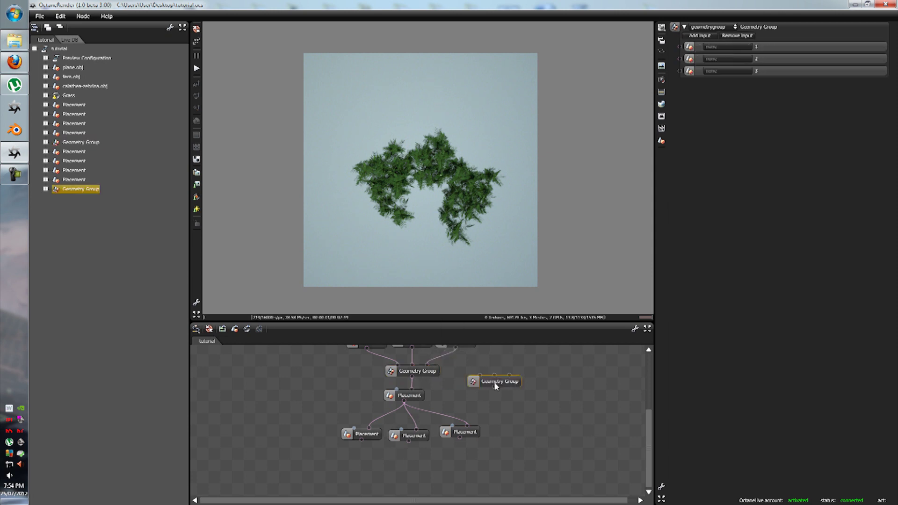
pyautogui.moveTo(494, 377); pyautogui.dragTo(375, 477)
pyautogui.moveTo(411, 442); pyautogui.dragTo(390, 477)
pyautogui.moveTo(461, 434); pyautogui.dragTo(463, 431)
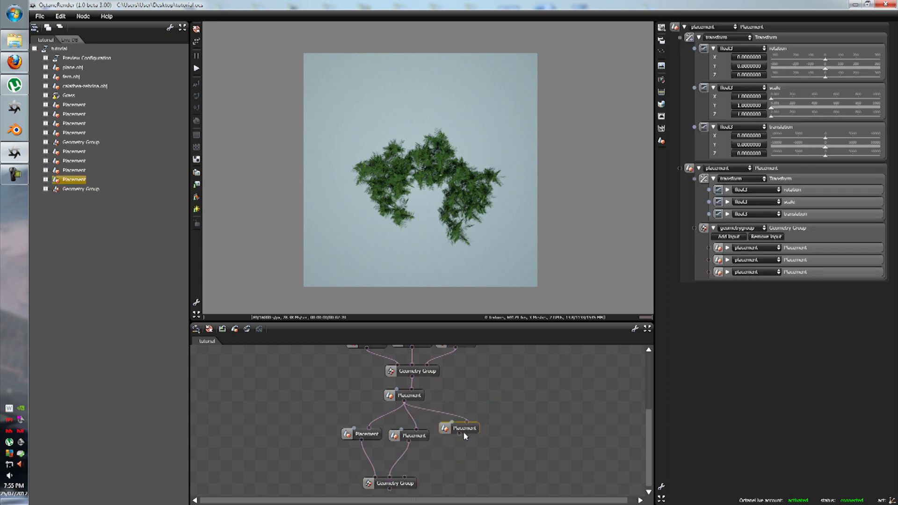
pyautogui.moveTo(404, 483); pyautogui.dragTo(427, 476)
# Set the X rotation of the lower row's middle placement to 200 and preview the lower geometry group.
pyautogui.click(379, 436)
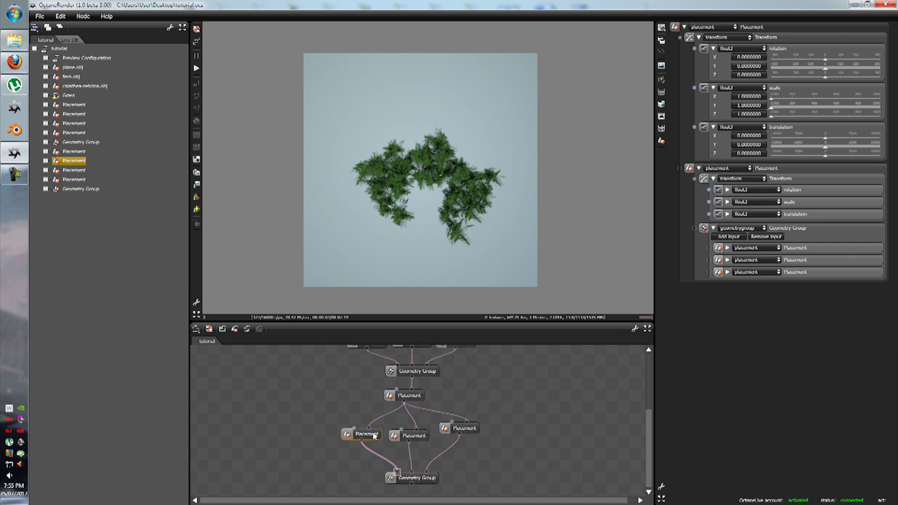
pyautogui.scroll(-2, 435, 200)
pyautogui.moveTo(381, 147); pyautogui.dragTo(350, 155, button='right')
pyautogui.scroll(-3, 361, 177)
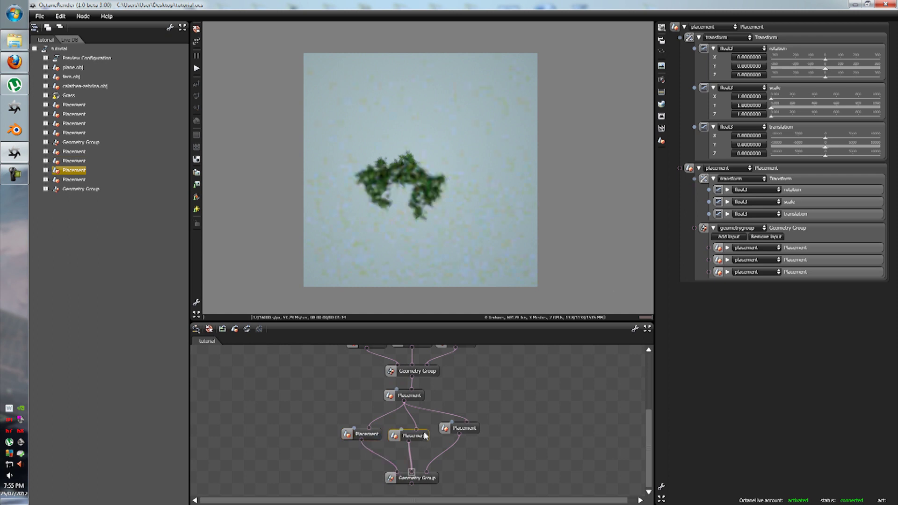
pyautogui.click(750, 59)
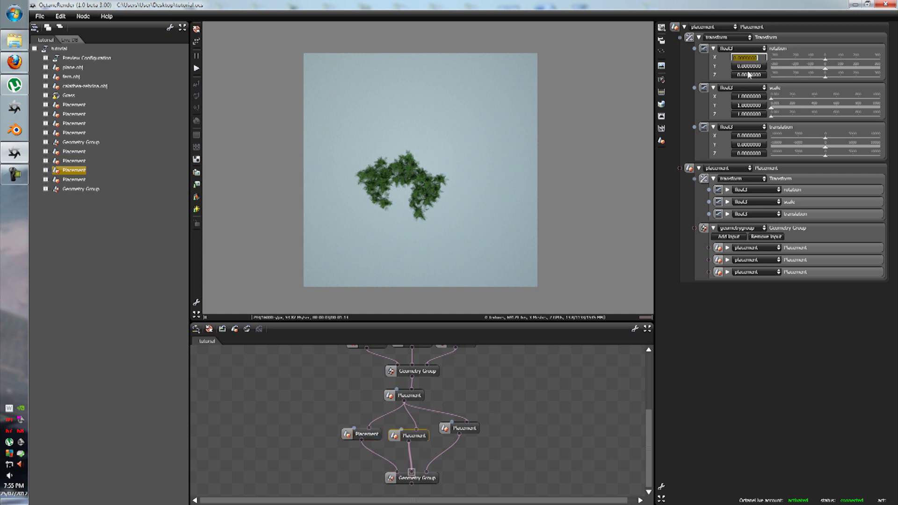
pyautogui.write('200')
pyautogui.press('Return')
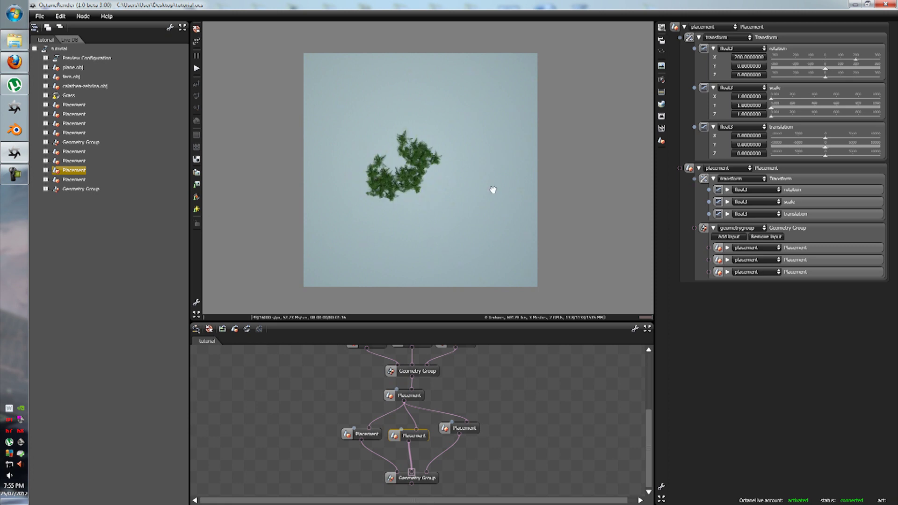
pyautogui.click(426, 480)
# Try Z translations of 2 and -2 on the lower row's middle placement and preview the lower geometry group.
pyautogui.click(411, 438)
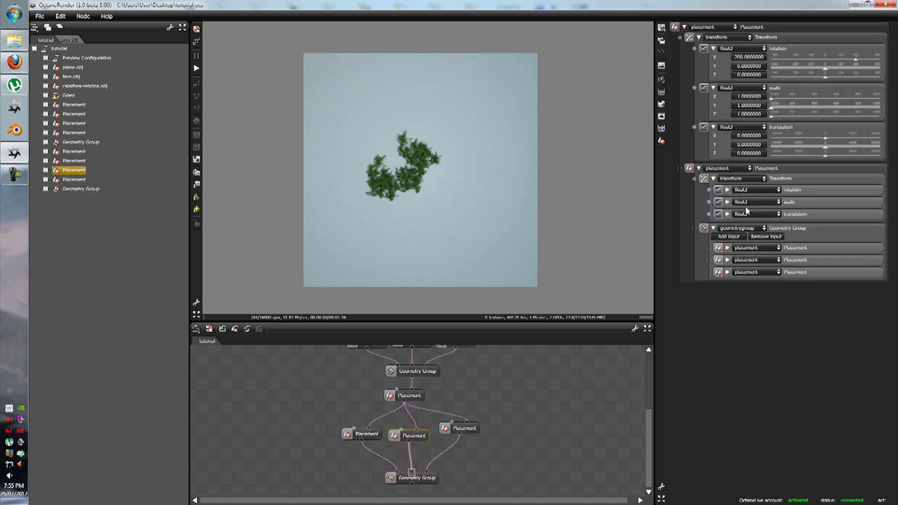
pyautogui.click(751, 155)
pyautogui.write('2')
pyautogui.press('Return')
pyautogui.click(752, 156)
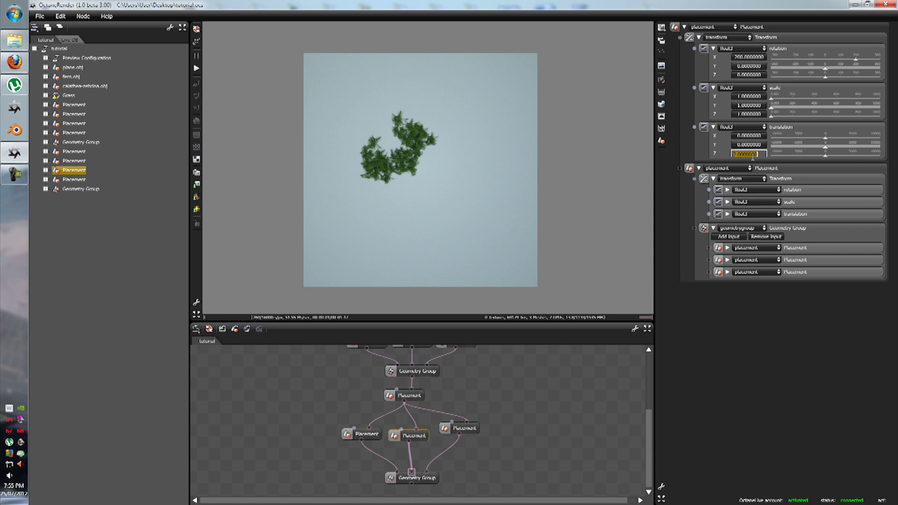
pyautogui.write('-2')
pyautogui.press('Return')
pyautogui.click(427, 476)
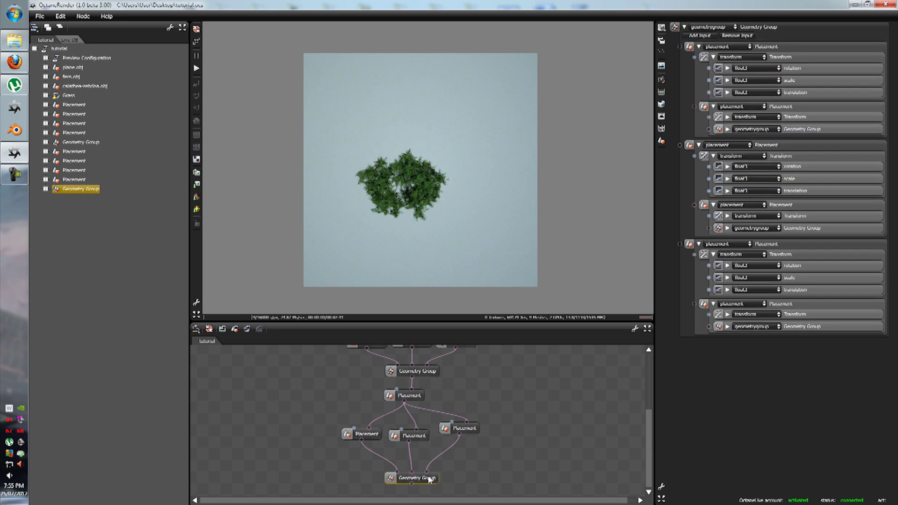
pyautogui.scroll(3, 399, 227)
# Set the Z translation of the lower row's middle placement to -3 and preview the lower geometry group.
pyautogui.click(422, 436)
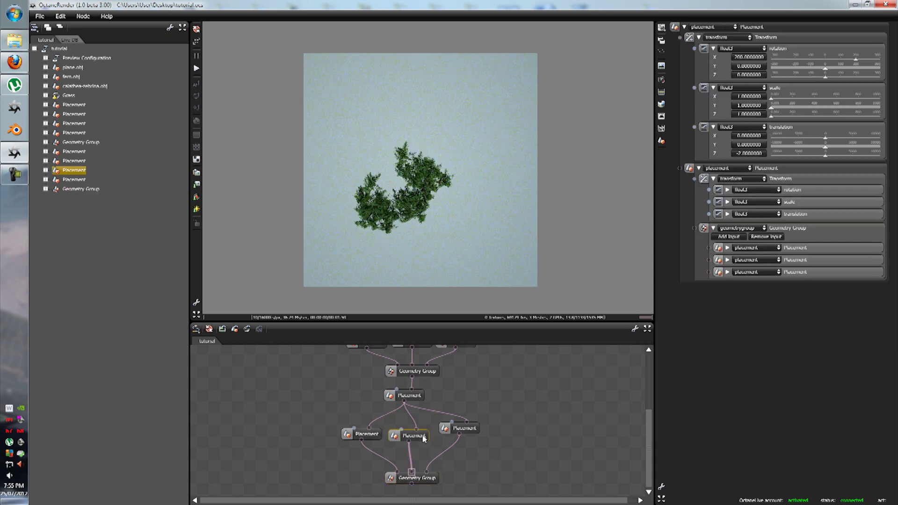
pyautogui.click(749, 152)
pyautogui.write('-3')
pyautogui.press('Return')
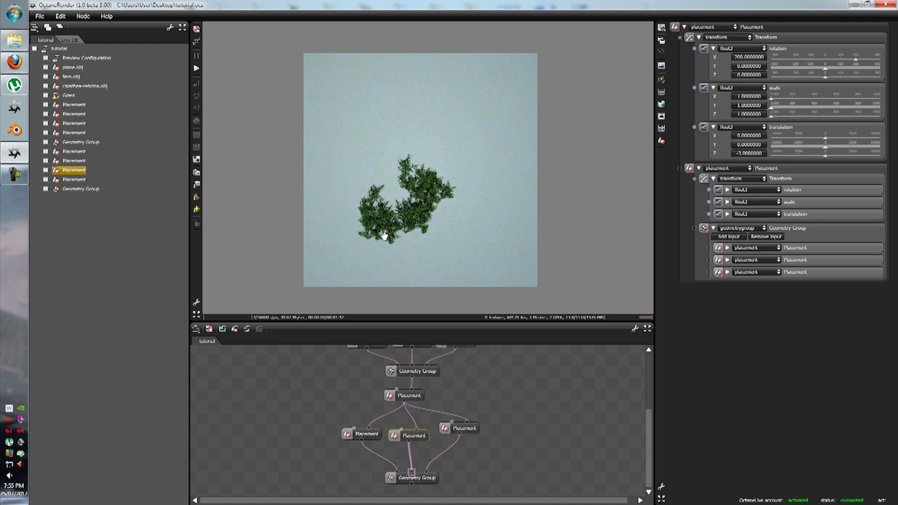
pyautogui.click(426, 484)
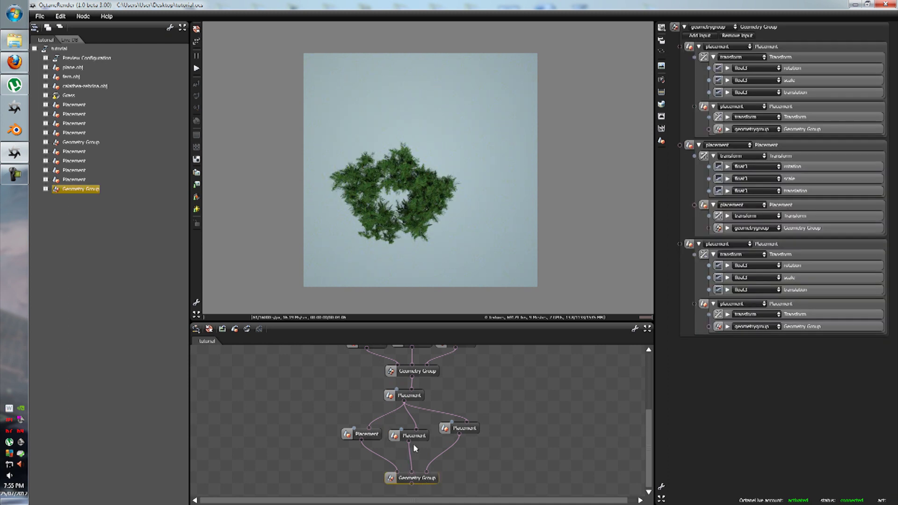
# Set the Z translation of the lower row's middle placement to -4 and preview the lower geometry group.
pyautogui.scroll(3, 397, 223)
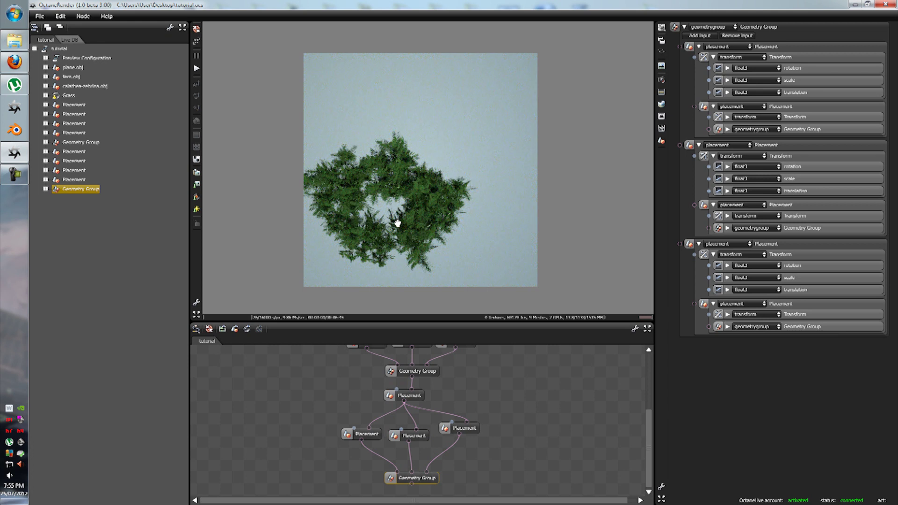
pyautogui.scroll(-2, 398, 223)
pyautogui.click(413, 435)
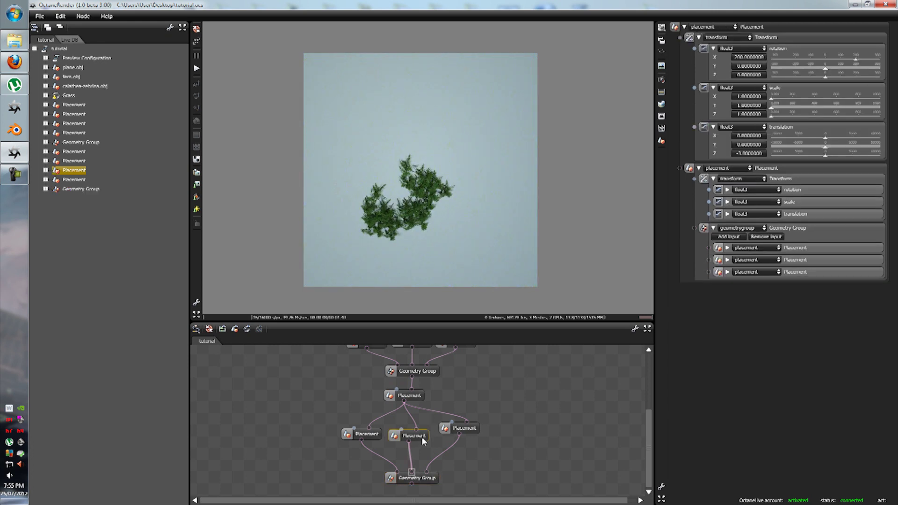
pyautogui.click(746, 153)
pyautogui.write('-1')
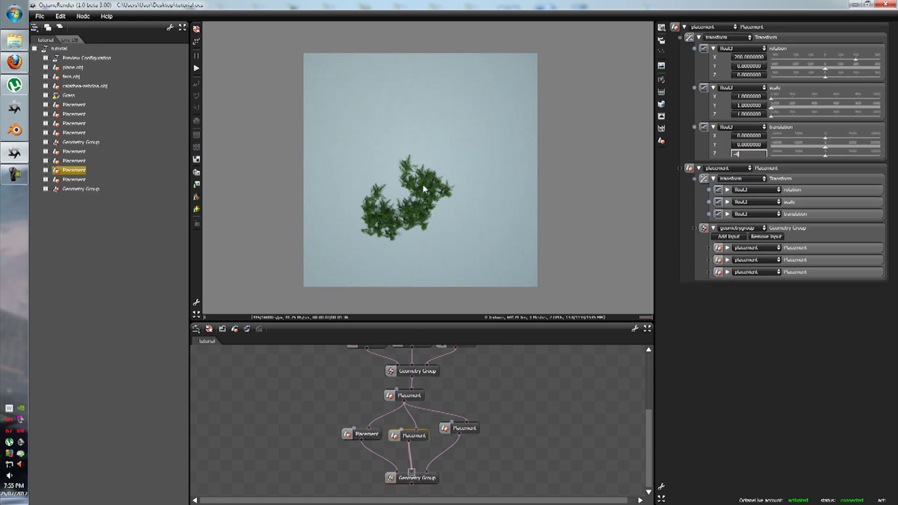
pyautogui.press('Return')
pyautogui.click(431, 476)
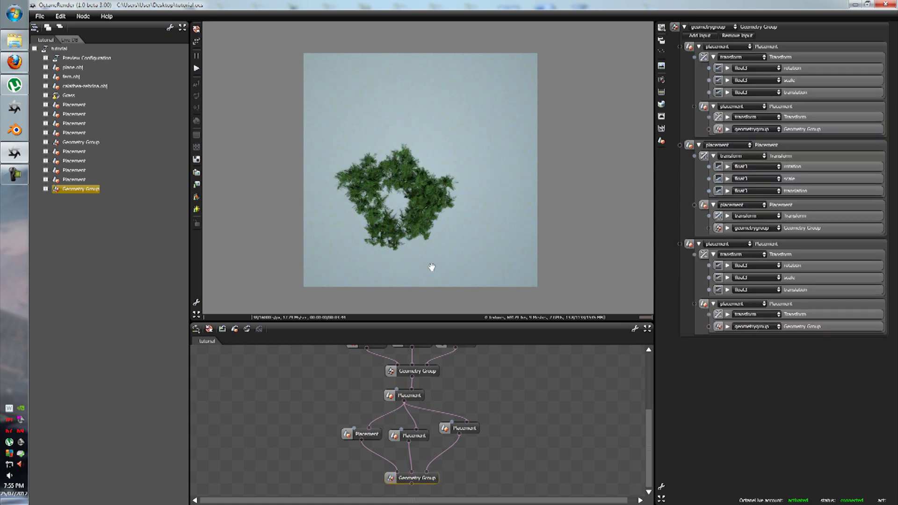
# Set the Y rotation of the lower row's rightmost placement to 130 and preview the lower geometry group from above and the side.
pyautogui.click(425, 438)
pyautogui.click(466, 431)
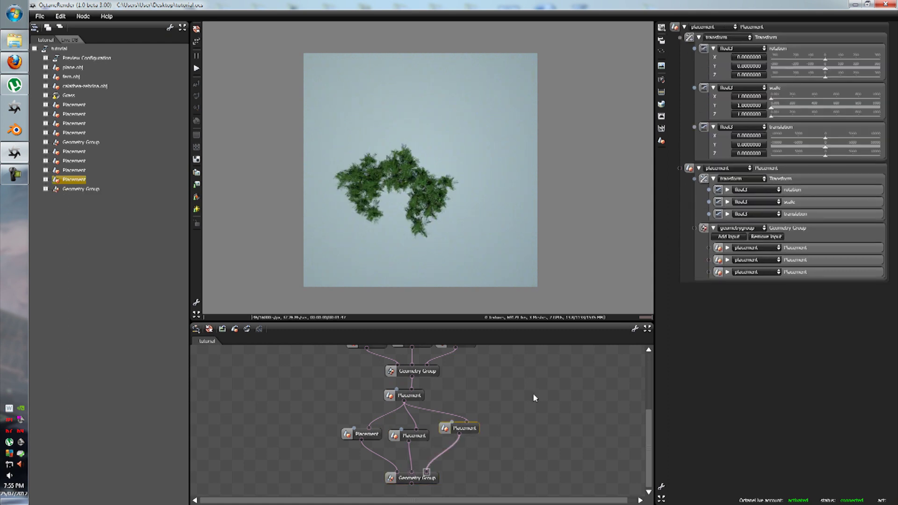
pyautogui.doubleClick(748, 67)
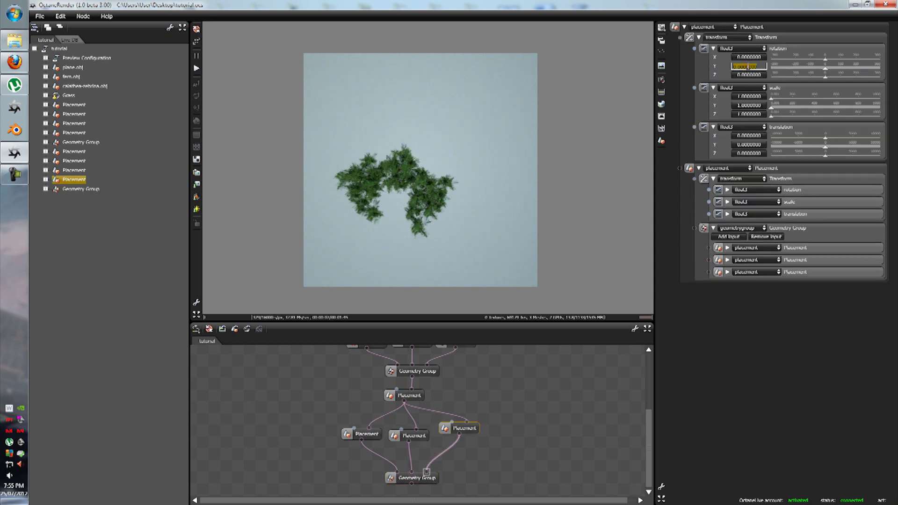
pyautogui.write('130')
pyautogui.press('Return')
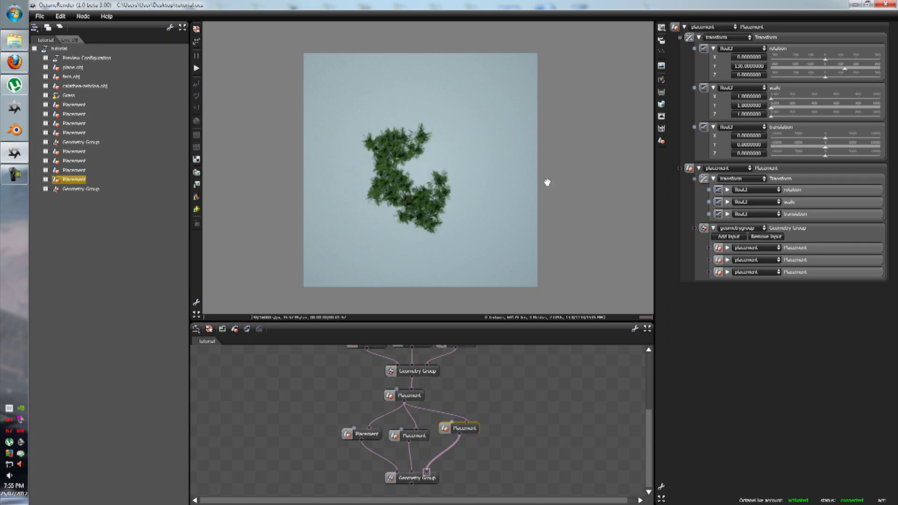
pyautogui.click(427, 480)
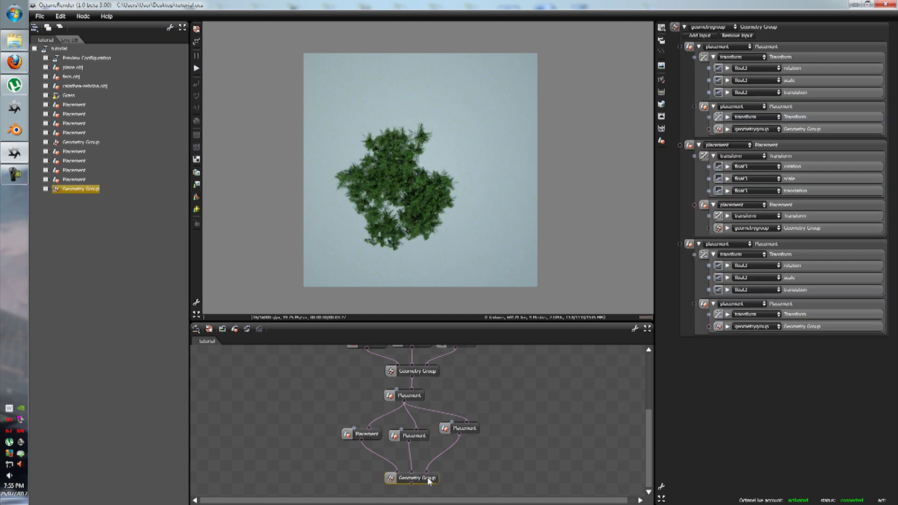
pyautogui.scroll(4, 396, 217)
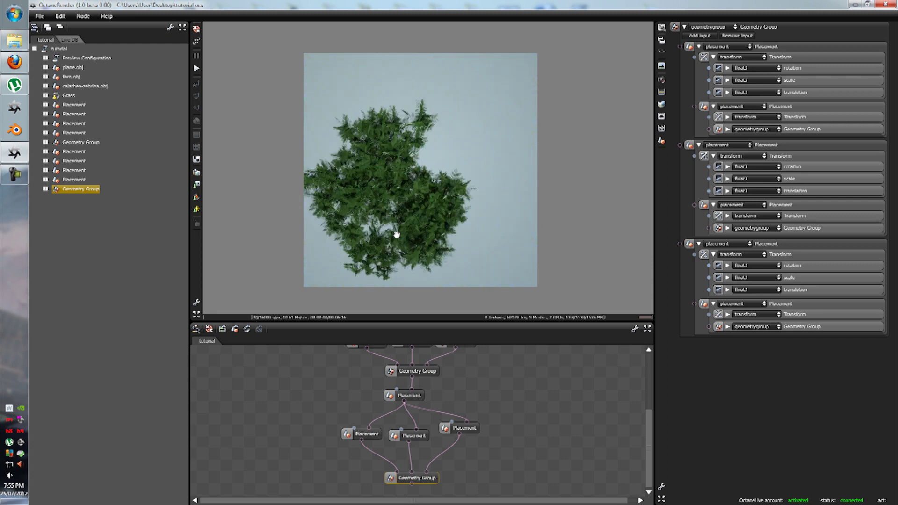
pyautogui.moveTo(396, 235); pyautogui.dragTo(427, 113)
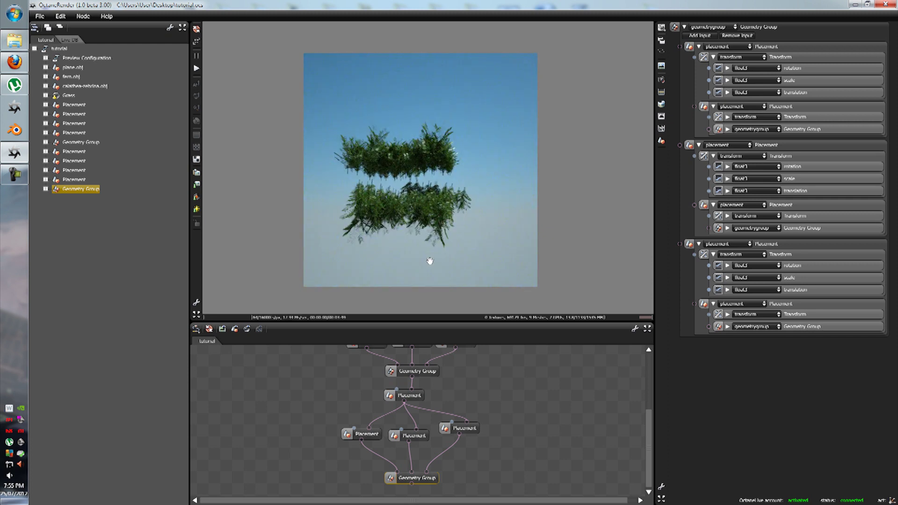
pyautogui.moveTo(428, 261); pyautogui.dragTo(434, 273)
# Set the lower row's middle placement rotation to 0 on X and 200 on Y.
pyautogui.click(417, 436)
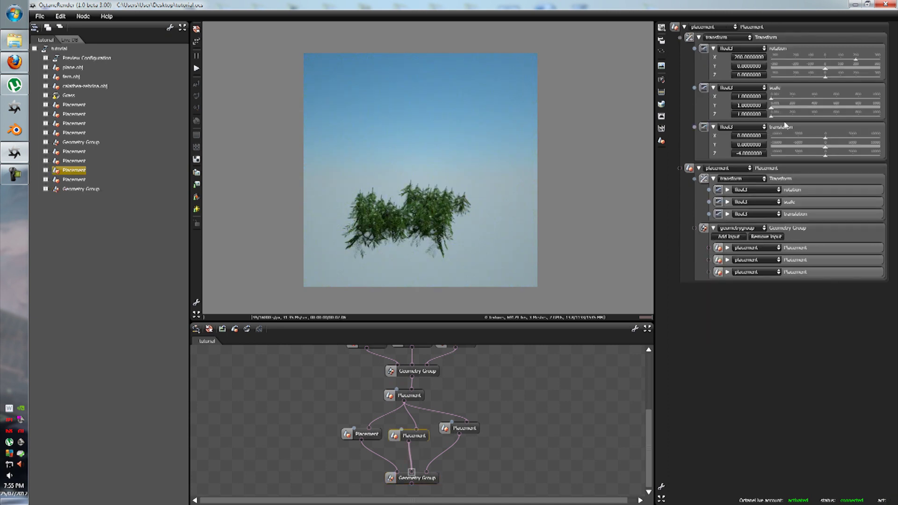
pyautogui.click(752, 60)
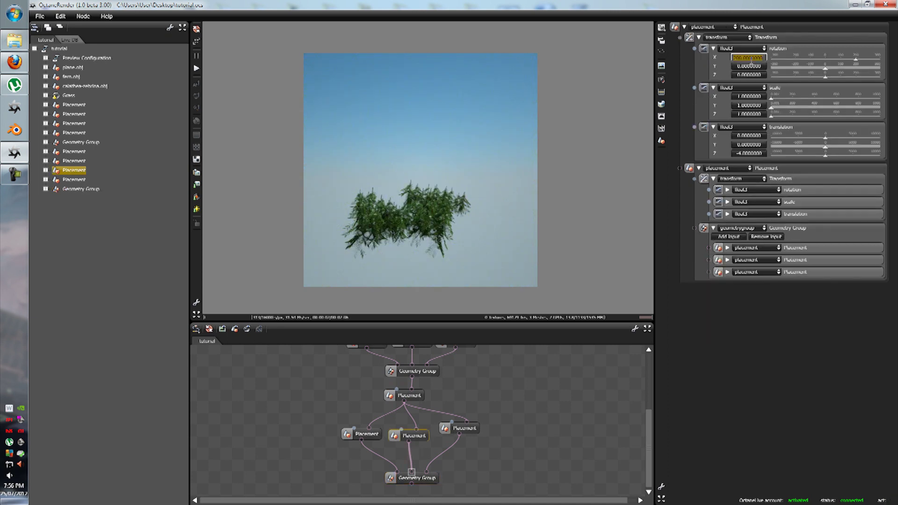
pyautogui.write('0')
pyautogui.press('Tab')
pyautogui.write('200')
pyautogui.press('Return')
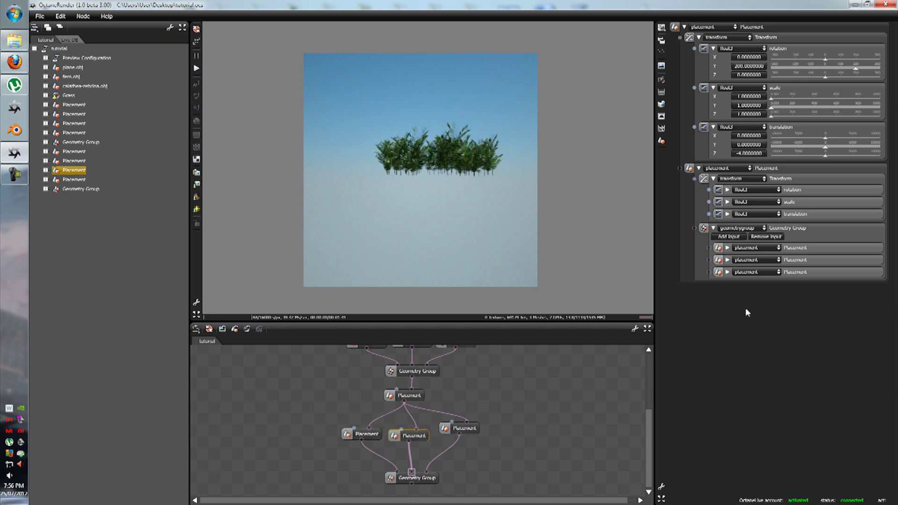
# Examine how the fern clusters of the lower geometry group and its middle and rightmost placements overlap from several angles.
pyautogui.moveTo(477, 217); pyautogui.dragTo(471, 304)
pyautogui.click(427, 483)
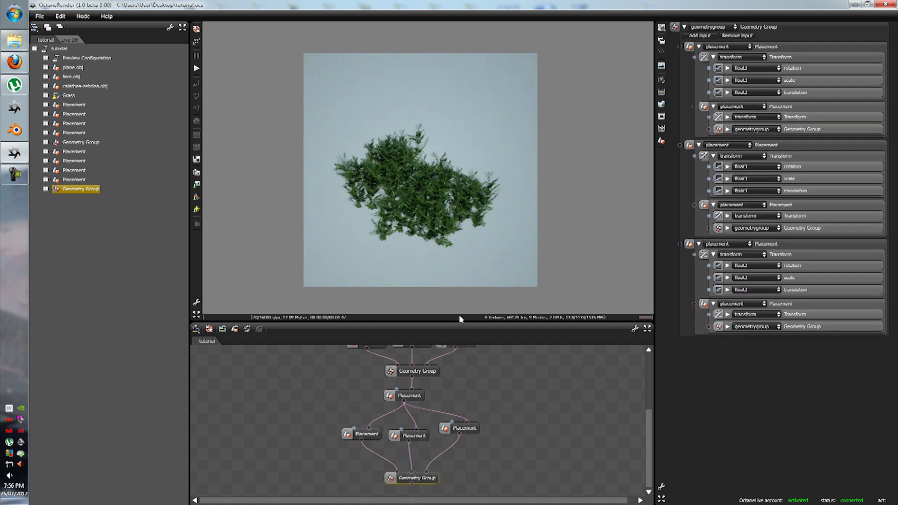
pyautogui.moveTo(449, 244); pyautogui.dragTo(525, 220)
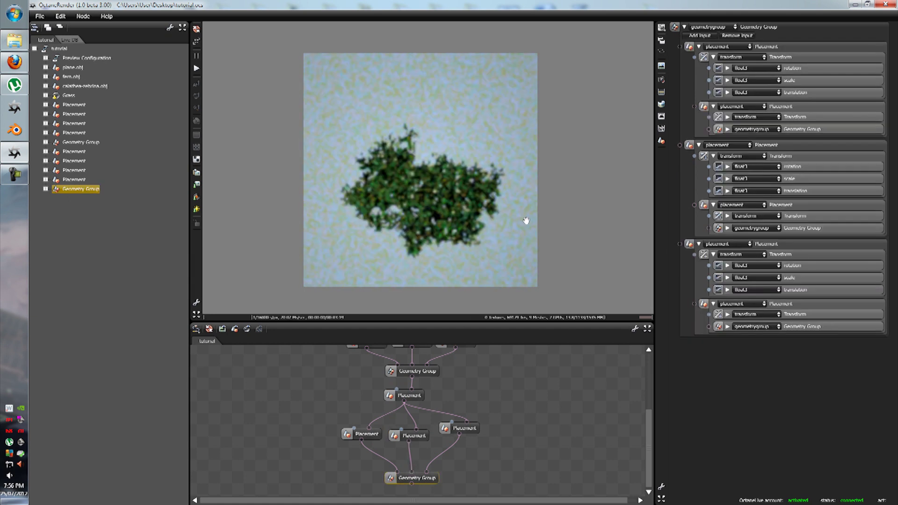
pyautogui.click(422, 436)
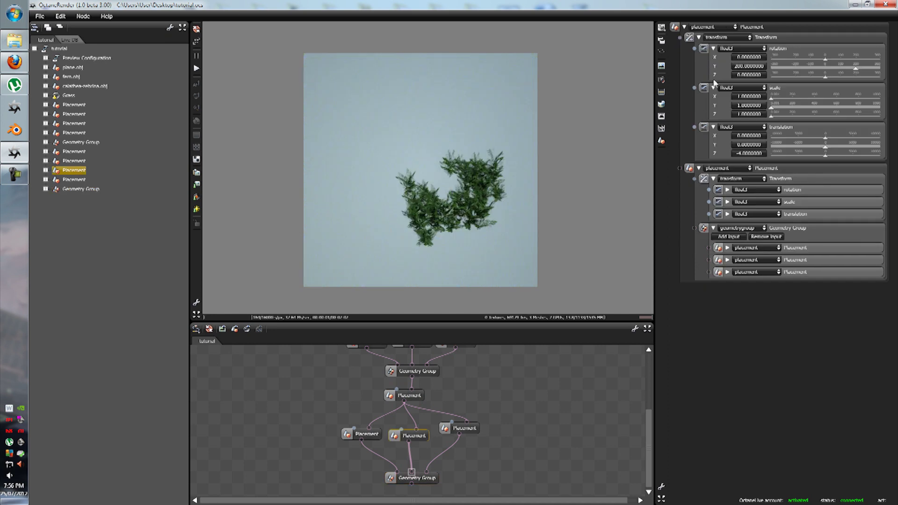
pyautogui.moveTo(523, 281); pyautogui.dragTo(345, 175)
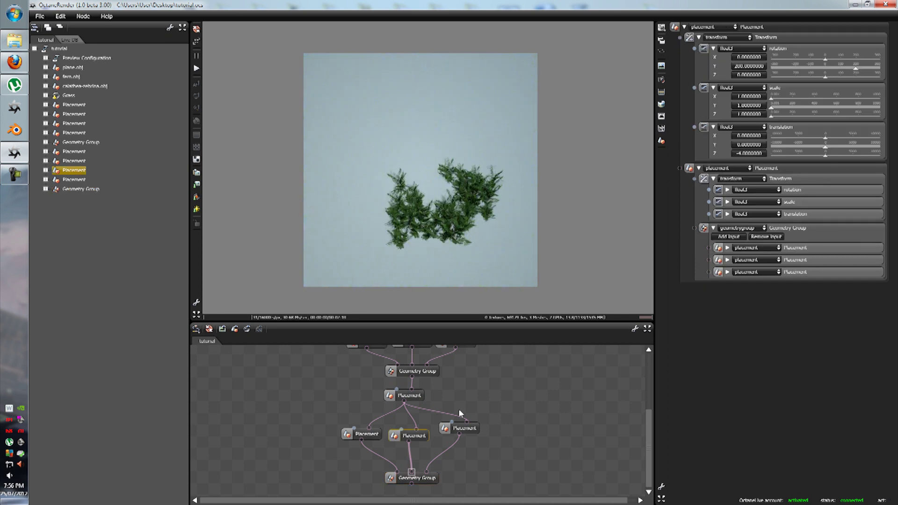
pyautogui.click(464, 429)
pyautogui.click(424, 481)
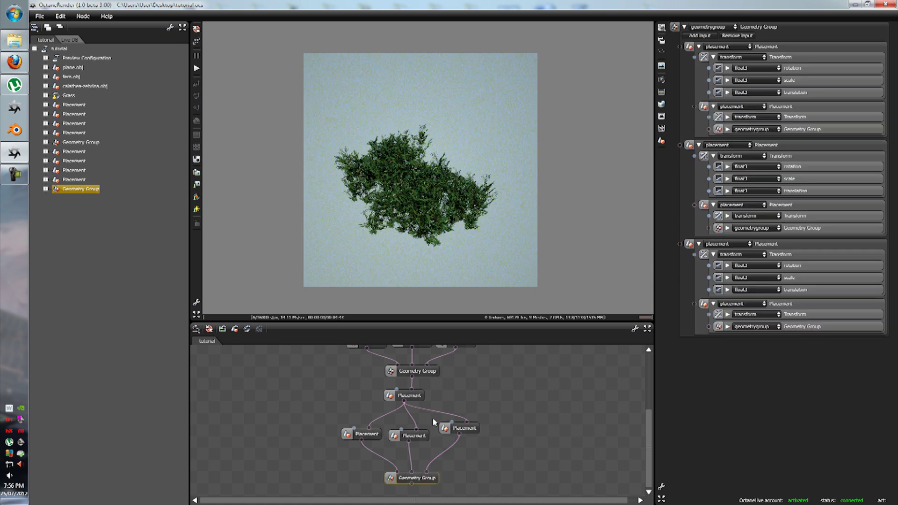
pyautogui.moveTo(391, 233); pyautogui.dragTo(407, 243)
# Duplicate the placement above the lower geometry group together with its three connected child placements.
pyautogui.moveTo(308, 379); pyautogui.dragTo(497, 433)
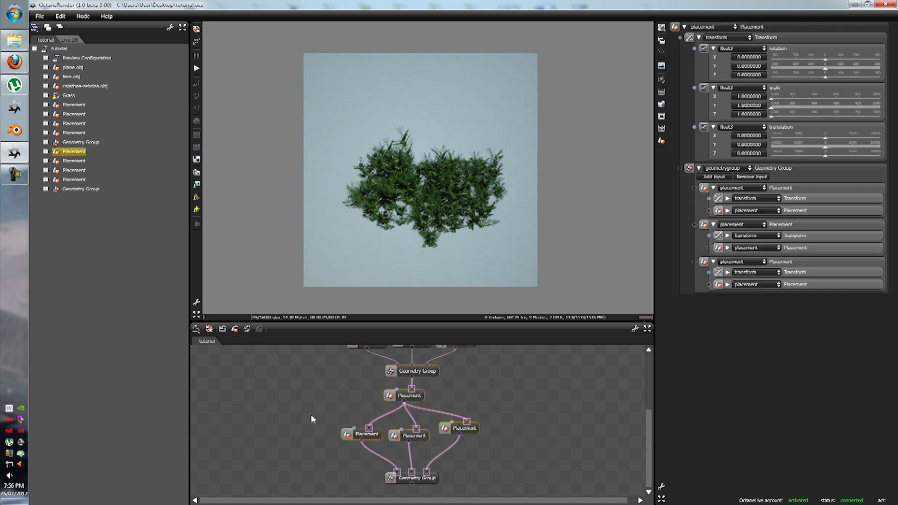
pyautogui.moveTo(258, 377); pyautogui.dragTo(518, 428)
pyautogui.moveTo(289, 394); pyautogui.dragTo(536, 439)
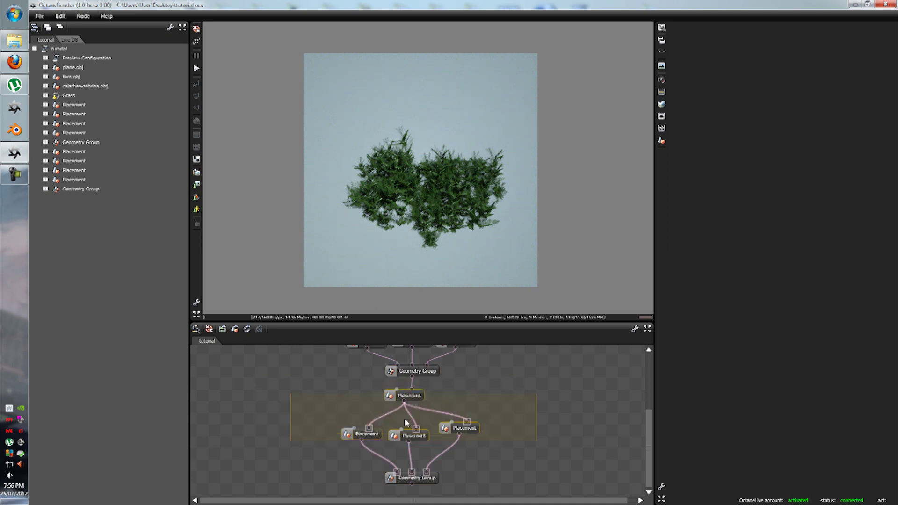
pyautogui.rightClick(408, 392)
pyautogui.click(421, 367)
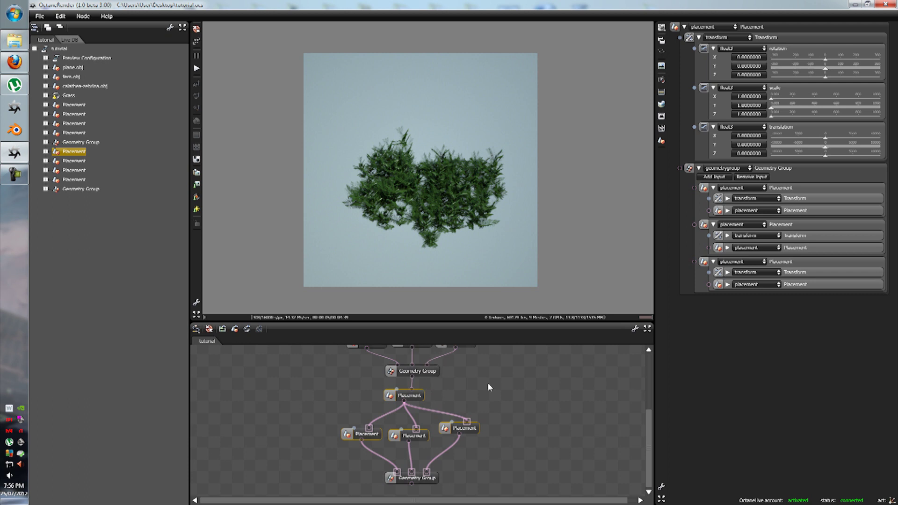
pyautogui.rightClick(488, 384)
pyautogui.click(471, 381)
pyautogui.rightClick(472, 381)
pyautogui.click(467, 378)
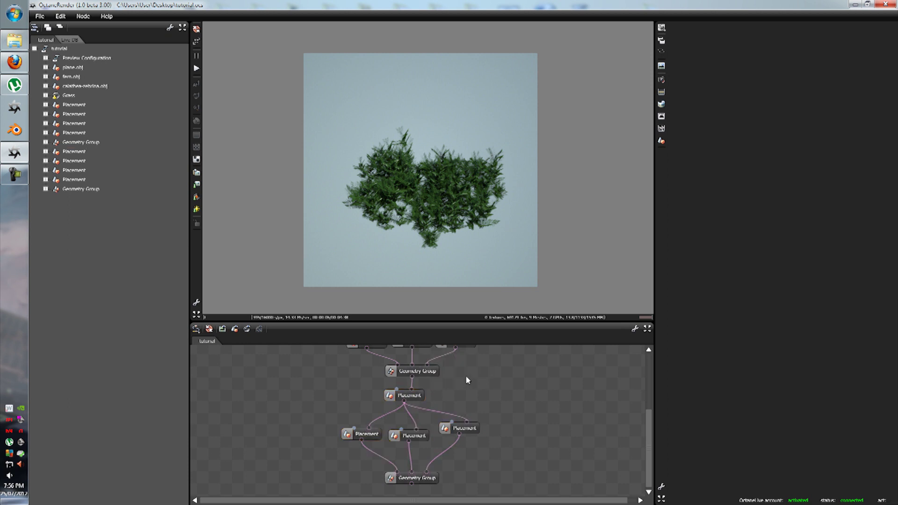
pyautogui.rightClick(465, 376)
pyautogui.click(451, 374)
# Move the duplicated placements below the lower geometry group and connect the group's output to their parent placement.
pyautogui.moveTo(466, 353); pyautogui.dragTo(413, 503)
pyautogui.scroll(-2, 475, 453)
pyautogui.moveTo(409, 445)
pyautogui.mouseDown()
pyautogui.moveTo(408, 453)
pyautogui.moveTo(415, 445)
pyautogui.mouseUp()
pyautogui.click(482, 433)
# Reset the Y rotation to 0 on the middle and rightmost placements of the newly duplicated row.
pyautogui.click(383, 488)
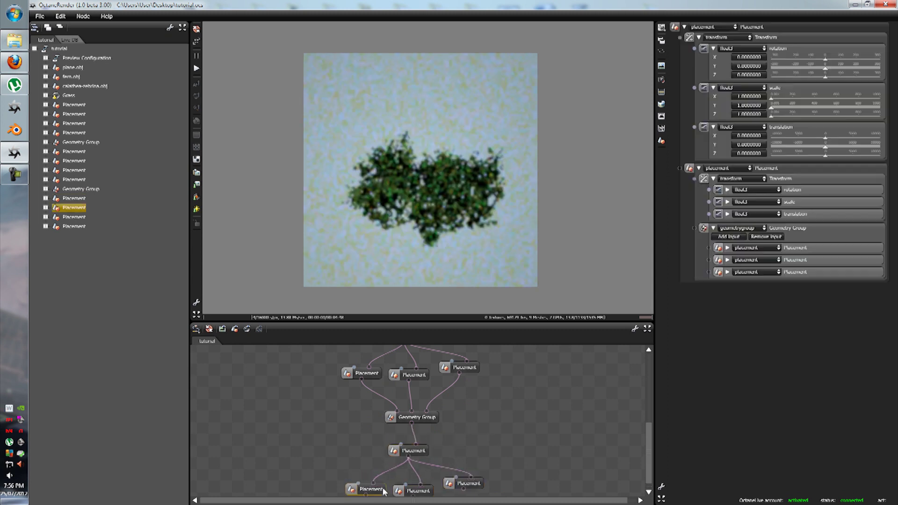
pyautogui.click(418, 490)
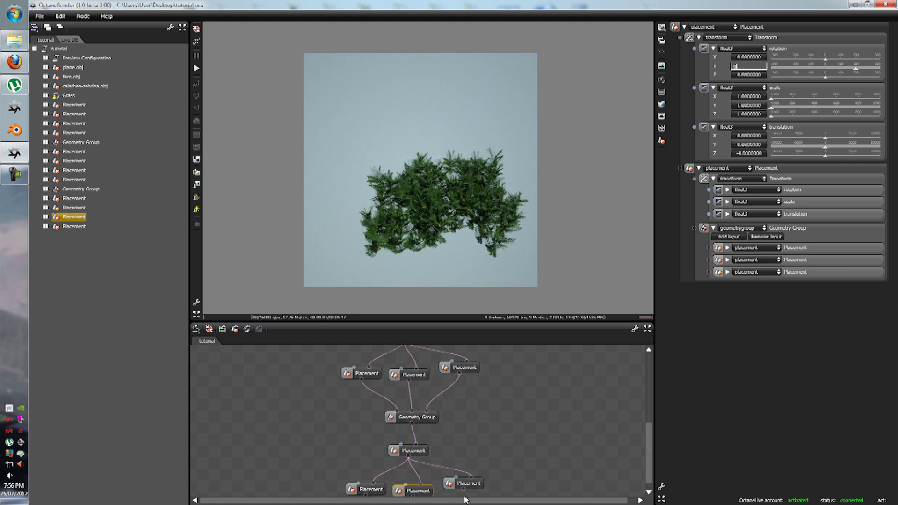
pyautogui.click(473, 486)
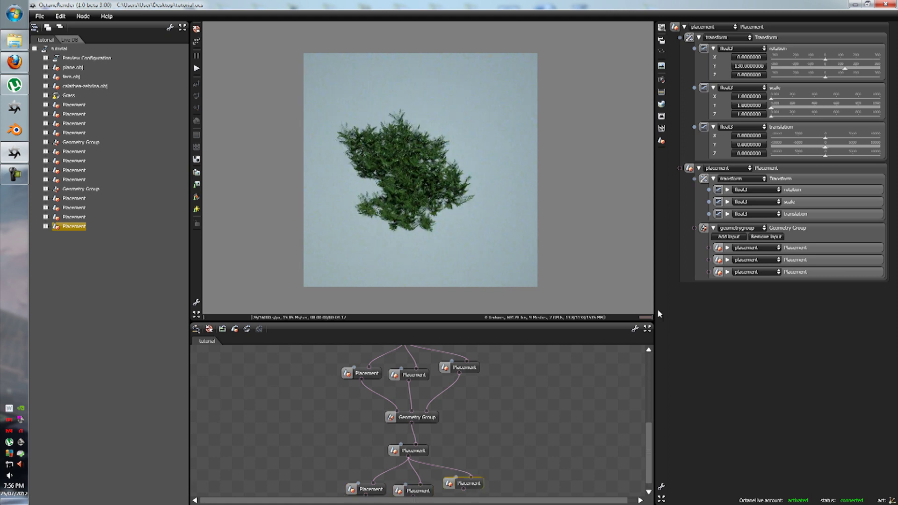
pyautogui.click(744, 68)
pyautogui.write('0')
pyautogui.press('Return')
# Duplicate the geometry group beneath the newest placement row and connect all three placements of that row to the copy.
pyautogui.scroll(-1, 438, 377)
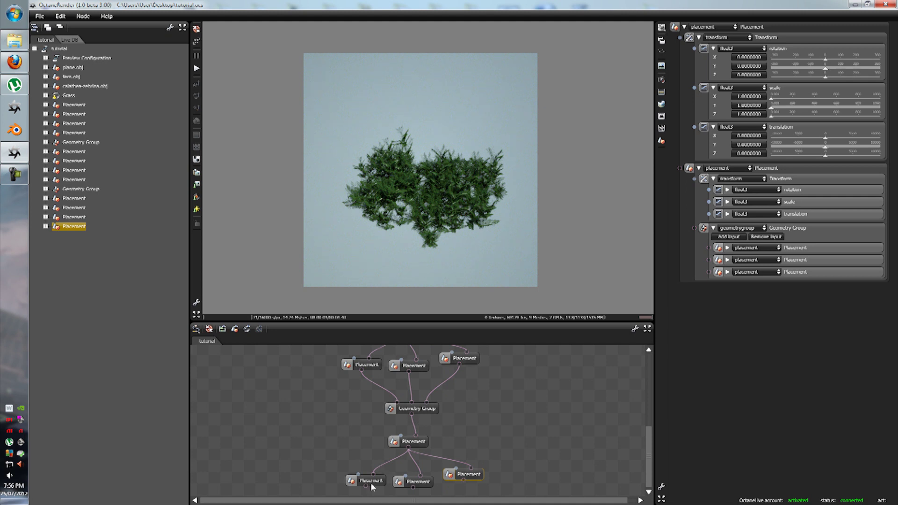
pyautogui.click(429, 410)
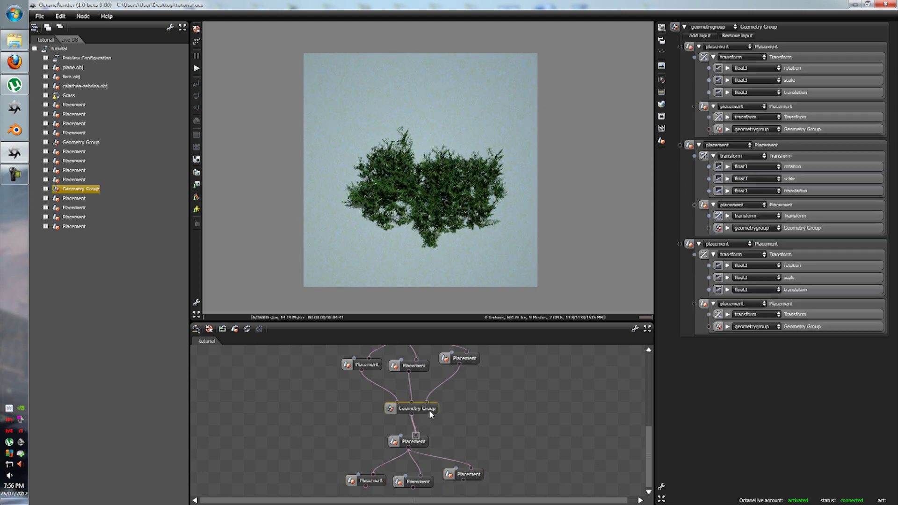
pyautogui.rightClick(429, 411)
pyautogui.click(447, 386)
pyautogui.rightClick(480, 389)
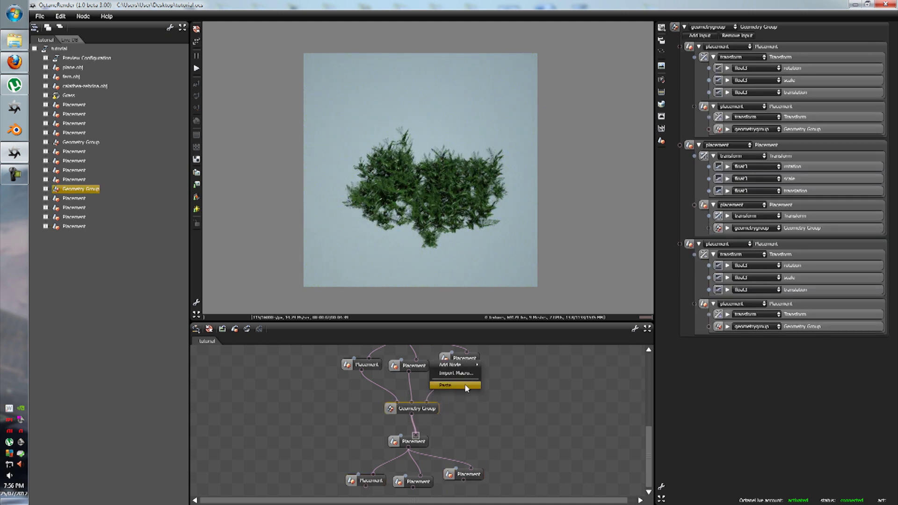
pyautogui.click(465, 388)
pyautogui.moveTo(483, 385); pyautogui.dragTo(433, 500)
pyautogui.scroll(-3, 504, 459)
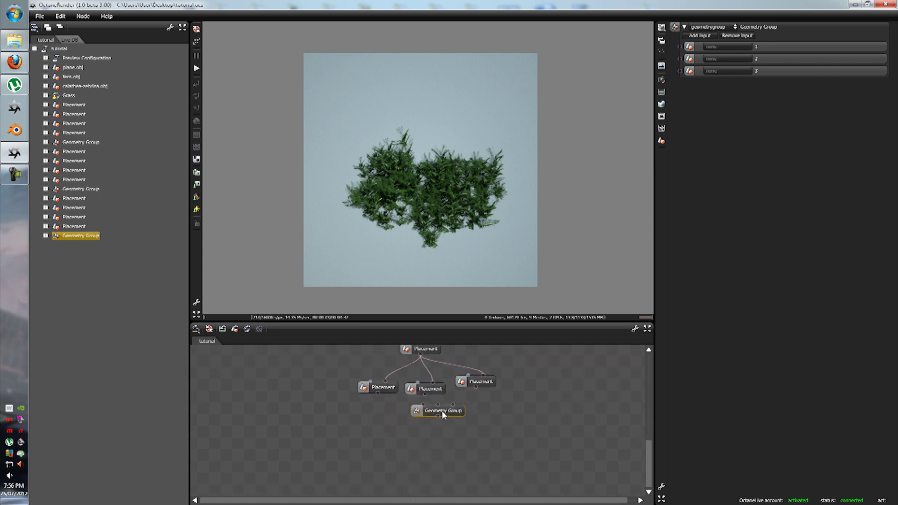
pyautogui.moveTo(442, 414); pyautogui.dragTo(417, 419)
pyautogui.moveTo(475, 387); pyautogui.dragTo(433, 419)
pyautogui.moveTo(434, 426); pyautogui.dragTo(433, 440)
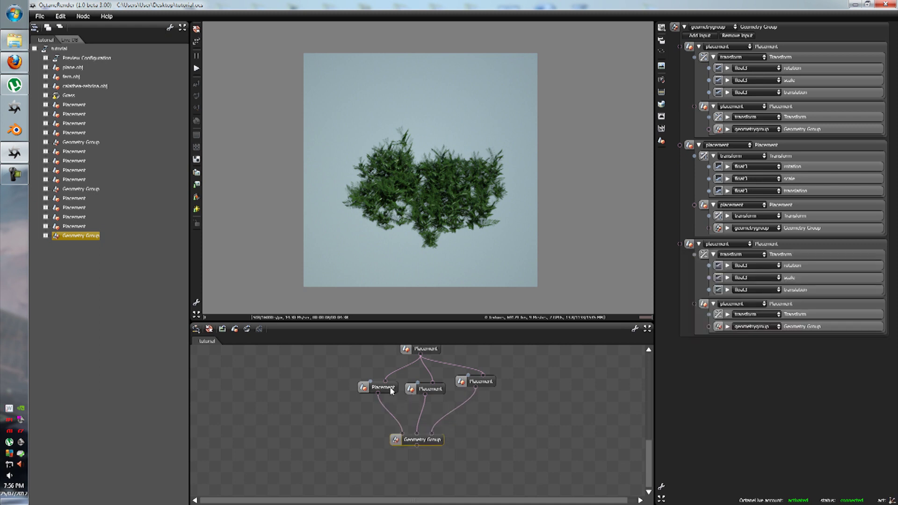
# Preview the newest row's placements and geometry group, and set the rightmost placement's X translation to 5.
pyautogui.click(431, 388)
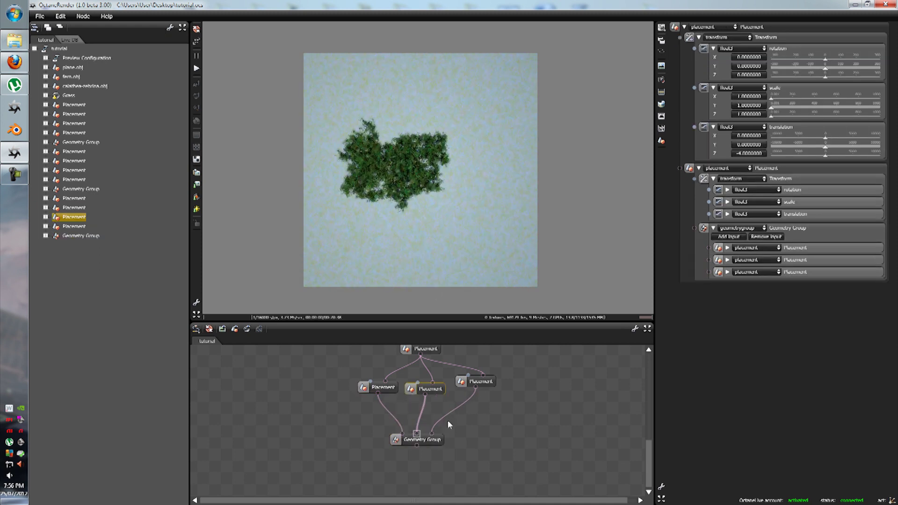
pyautogui.click(427, 440)
pyautogui.click(388, 388)
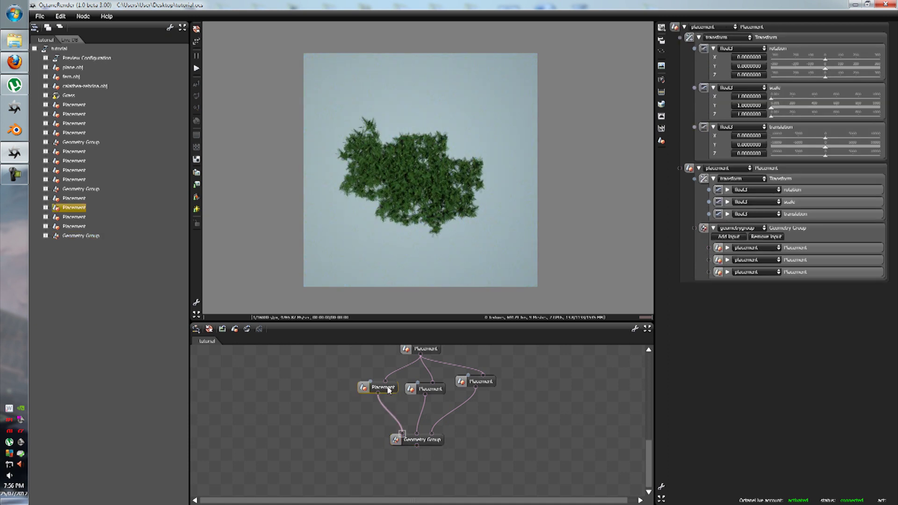
pyautogui.click(428, 387)
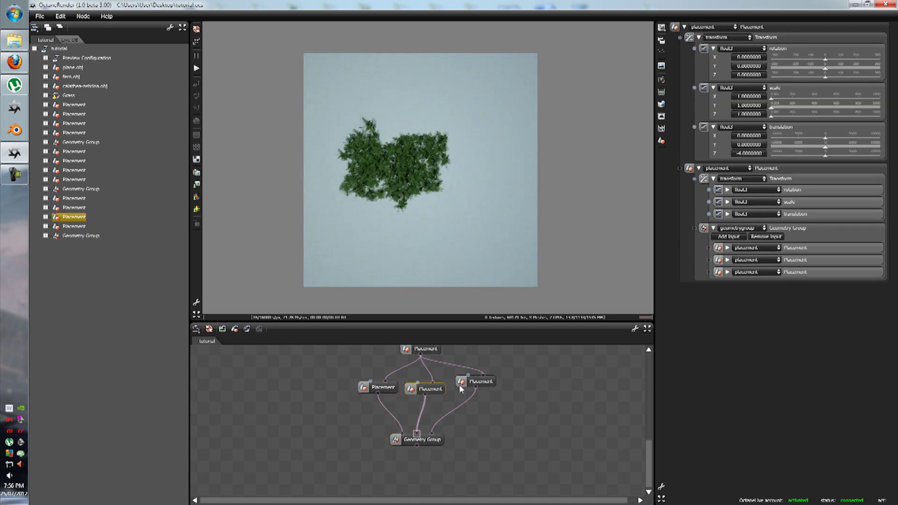
pyautogui.click(488, 383)
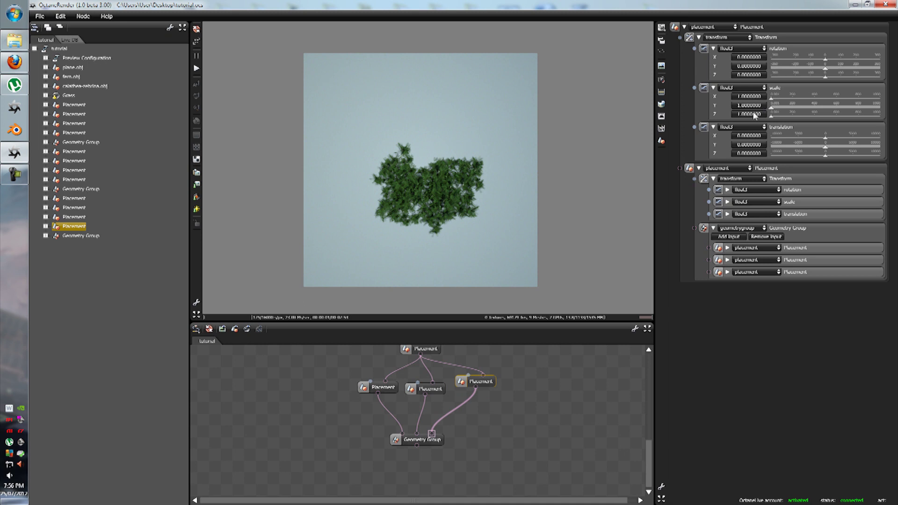
pyautogui.click(747, 137)
pyautogui.write('5')
pyautogui.press('Return')
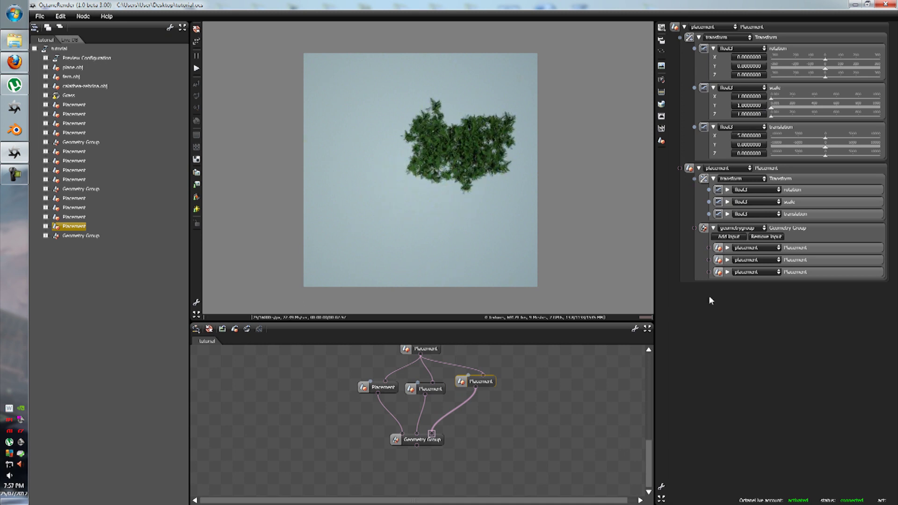
# Set the X translation of the lowest row's middle placement to -5 and preview the geometry group below it.
pyautogui.click(437, 442)
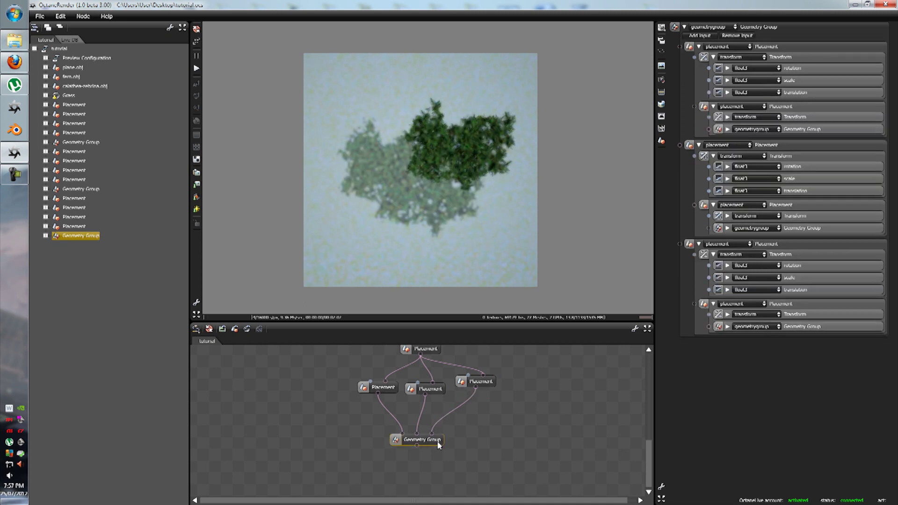
pyautogui.click(434, 388)
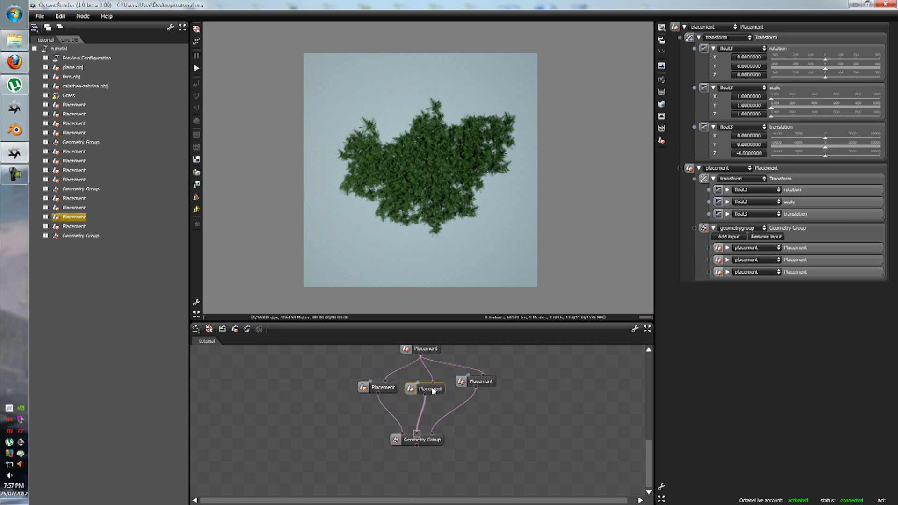
pyautogui.doubleClick(751, 136)
pyautogui.write('-5')
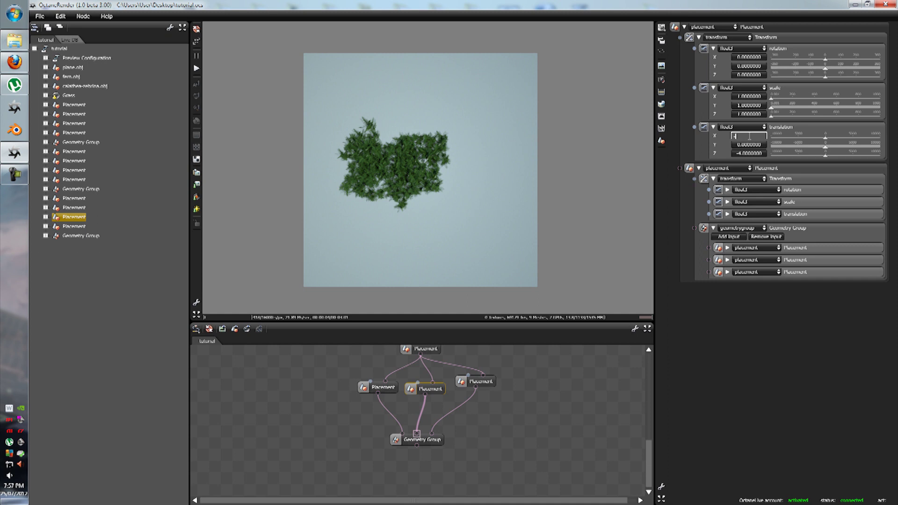
pyautogui.press('Return')
pyautogui.click(426, 445)
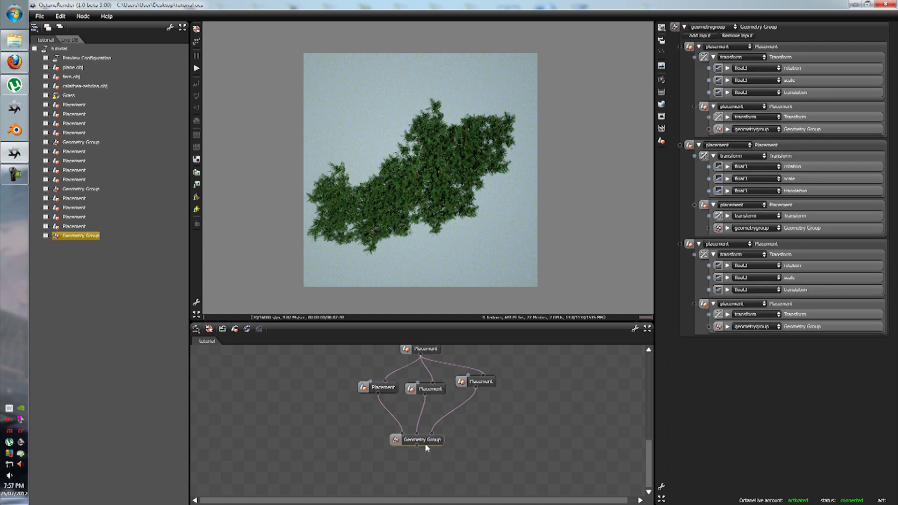
pyautogui.moveTo(423, 253)
pyautogui.mouseDown()
pyautogui.moveTo(437, 245)
pyautogui.moveTo(377, 278)
pyautogui.moveTo(555, 281)
pyautogui.moveTo(357, 268)
pyautogui.moveTo(424, 236)
pyautogui.mouseUp()
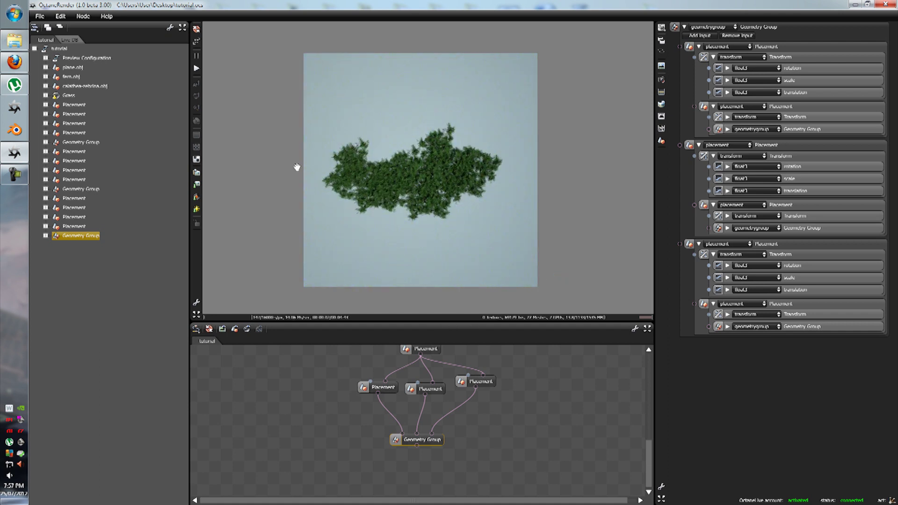
pyautogui.moveTo(445, 443); pyautogui.dragTo(453, 432)
# Duplicate the parent placement with its three child placements below the lowest geometry group and connect the group's output to the copied parent.
pyautogui.moveTo(317, 360); pyautogui.dragTo(511, 394)
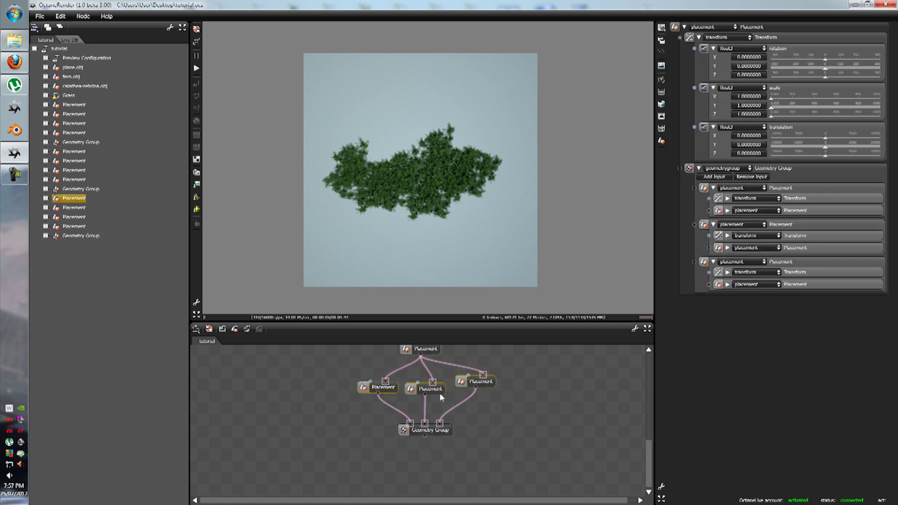
pyautogui.rightClick(439, 392)
pyautogui.click(457, 369)
pyautogui.rightClick(490, 390)
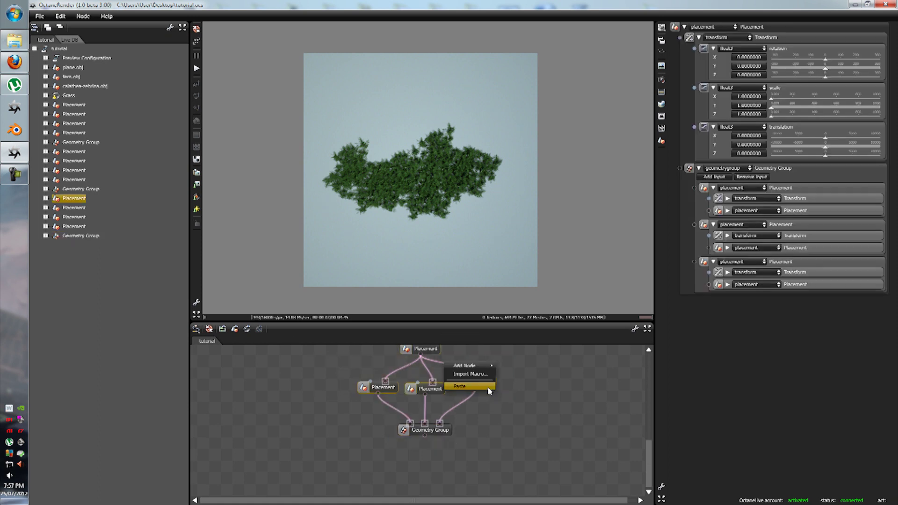
pyautogui.click(488, 387)
pyautogui.moveTo(503, 365); pyautogui.dragTo(418, 453)
pyautogui.scroll(-1, 456, 444)
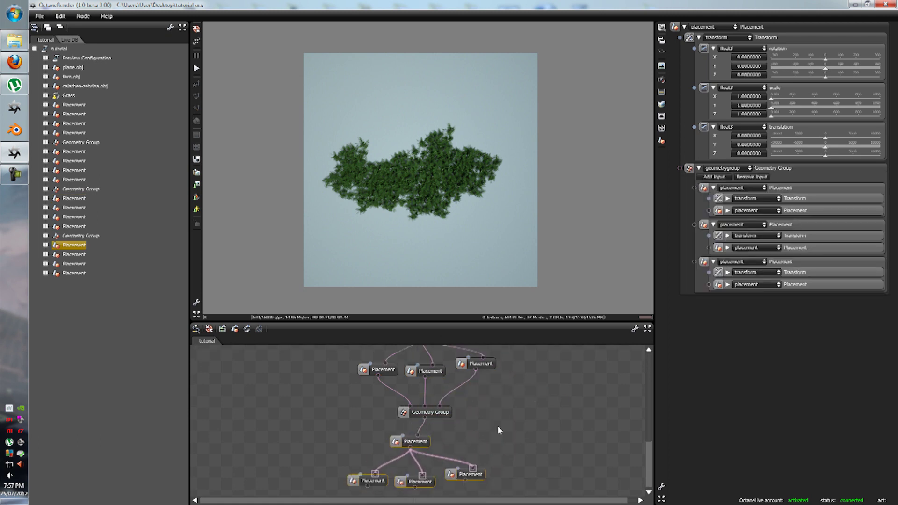
pyautogui.click(497, 428)
# Try a Y rotation of 360 on the middle placement of the newly duplicated row.
pyautogui.click(416, 443)
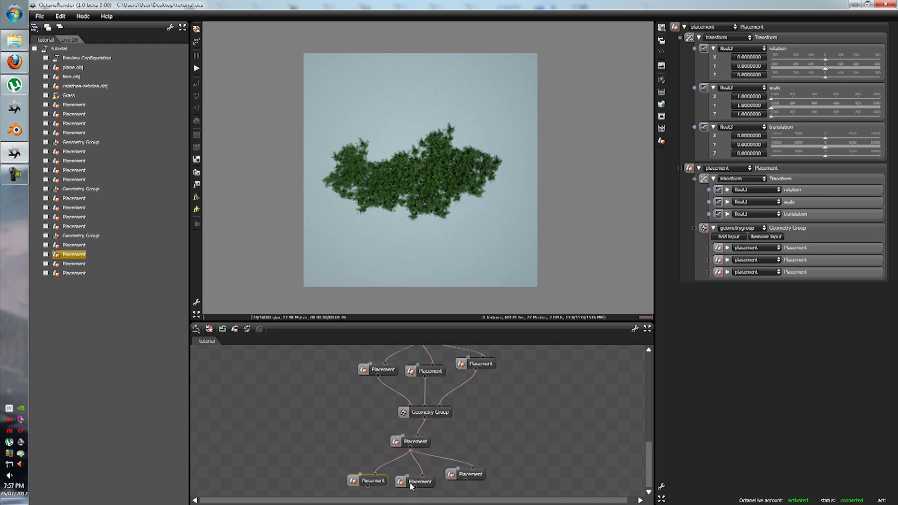
pyautogui.click(418, 483)
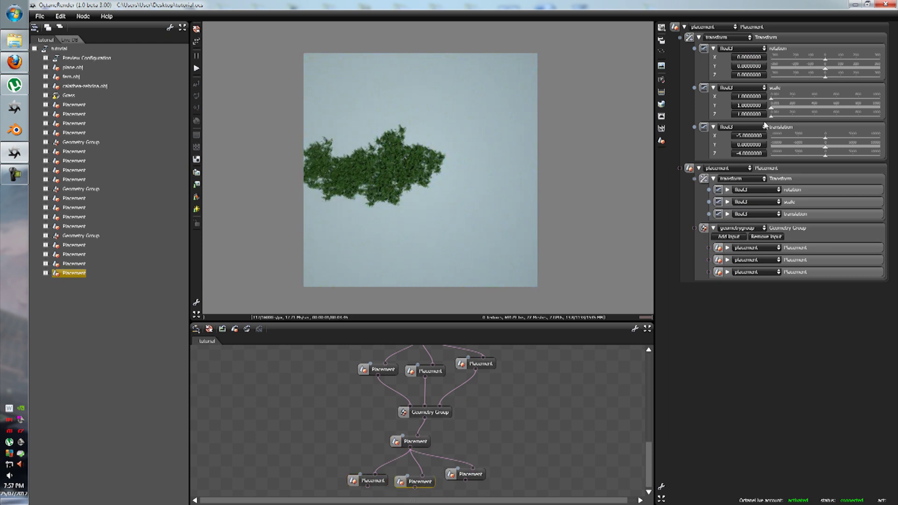
pyautogui.doubleClick(750, 58)
pyautogui.doubleClick(750, 66)
pyautogui.write('4')
pyautogui.write('360')
pyautogui.press('Return')
pyautogui.click(741, 66)
pyautogui.moveTo(417, 221); pyautogui.dragTo(481, 378)
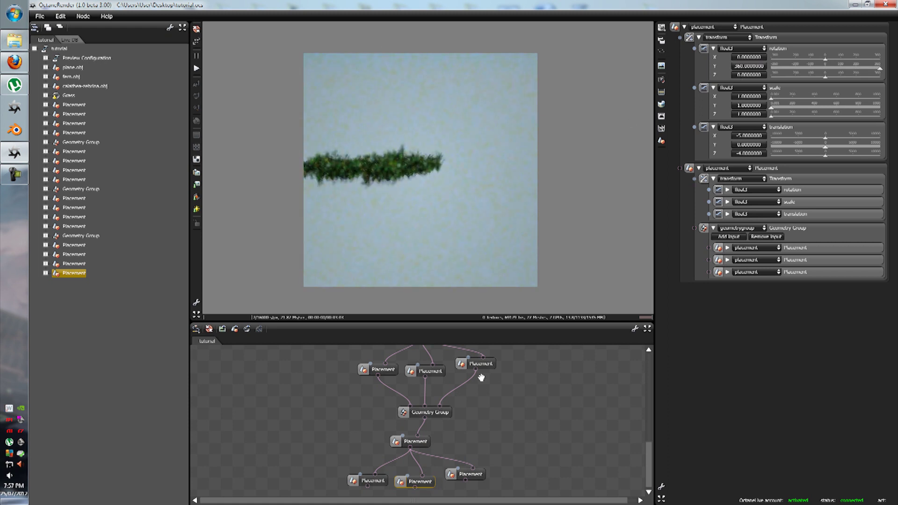
# Set the Y rotation of the new row's middle placement to 180 and compare it with the leftmost placement.
pyautogui.click(749, 66)
pyautogui.write('180')
pyautogui.press('Return')
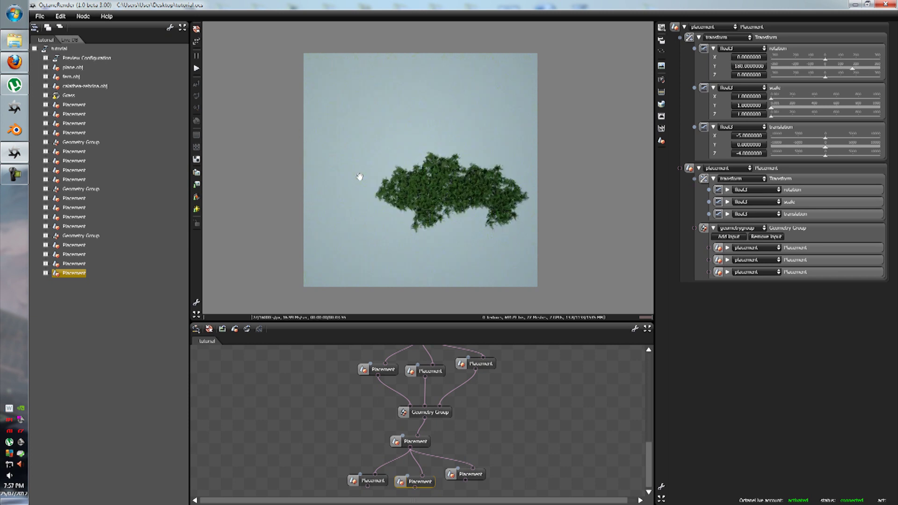
pyautogui.click(377, 483)
pyautogui.click(428, 484)
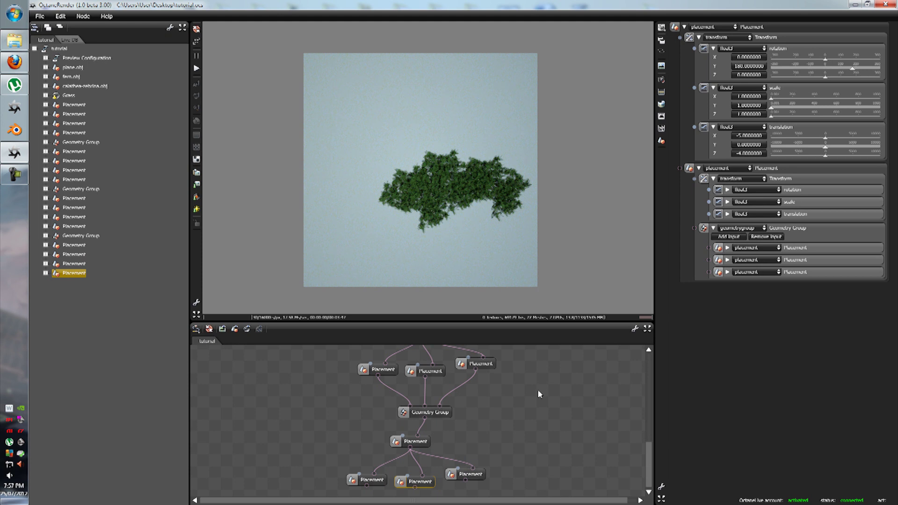
# Reset the middle placement's X and Z translations to 0 and compare it with the leftmost placement.
pyautogui.click(748, 154)
pyautogui.write('0')
pyautogui.click(745, 136)
pyautogui.write('0')
pyautogui.click(743, 349)
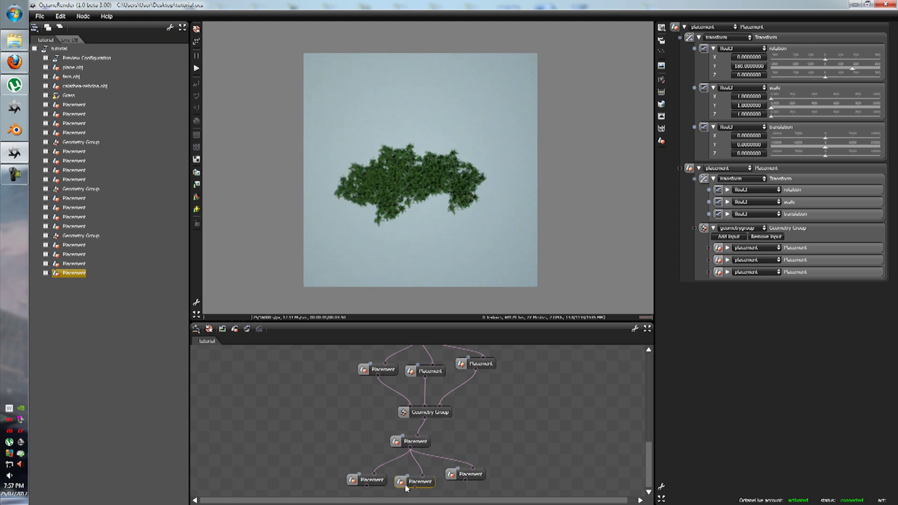
pyautogui.click(376, 481)
pyautogui.click(423, 485)
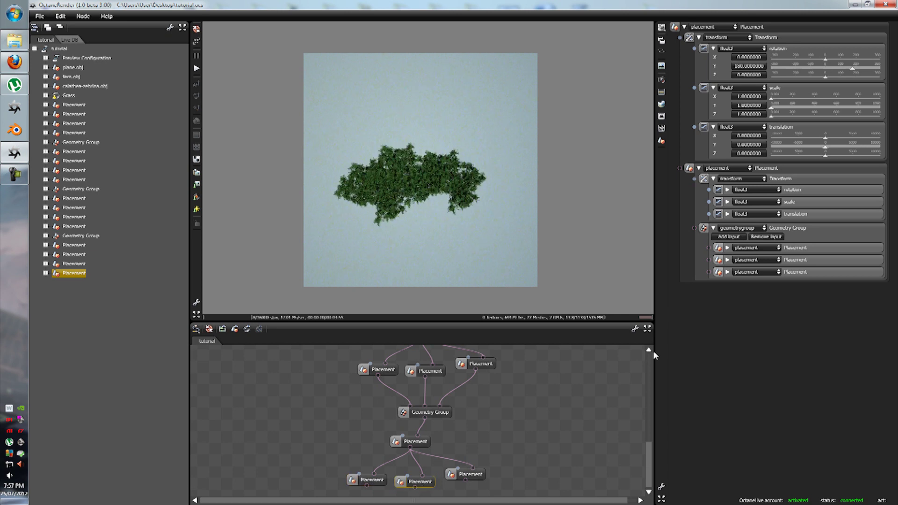
# Try a Z translation of 5 on the middle placement and return it to 0.
pyautogui.click(747, 155)
pyautogui.write('5')
pyautogui.press('Return')
pyautogui.click(748, 153)
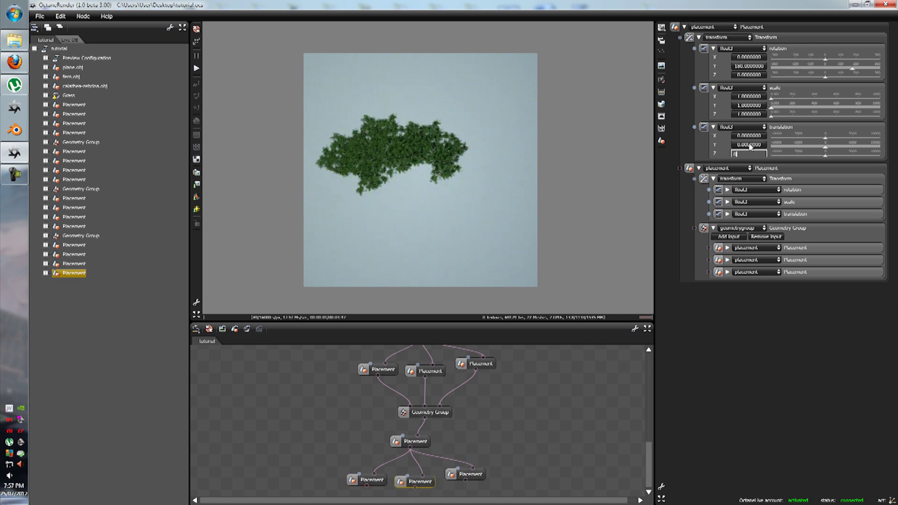
pyautogui.write('0')
pyautogui.press('Return')
# Try an X translation of 5 with Z translations of 1 and 2 on the middle placement.
pyautogui.click(748, 136)
pyautogui.write('5')
pyautogui.press('Return')
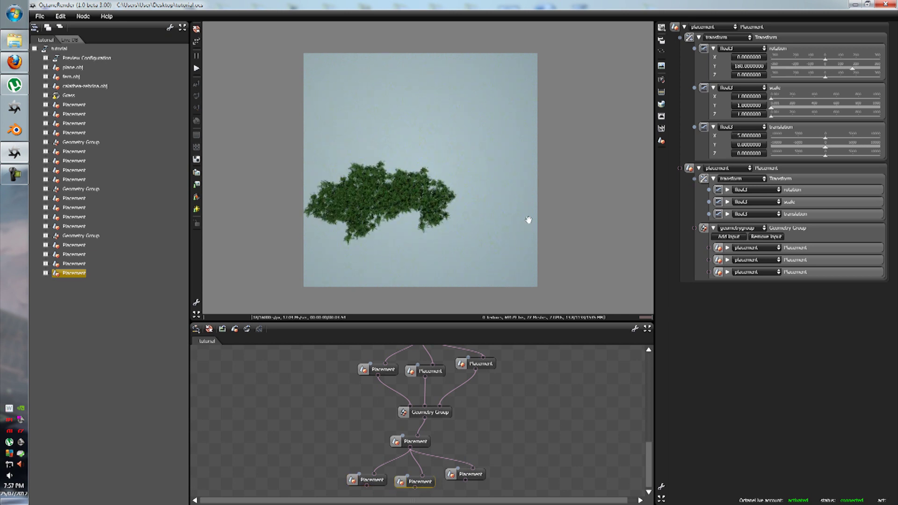
pyautogui.click(748, 154)
pyautogui.write('1')
pyautogui.press('Return')
pyautogui.click(748, 153)
pyautogui.write('2')
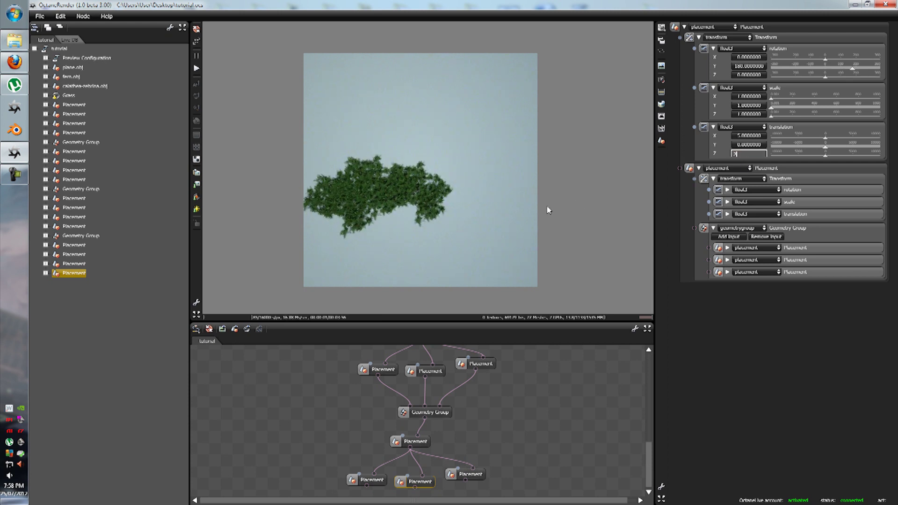
pyautogui.press('Return')
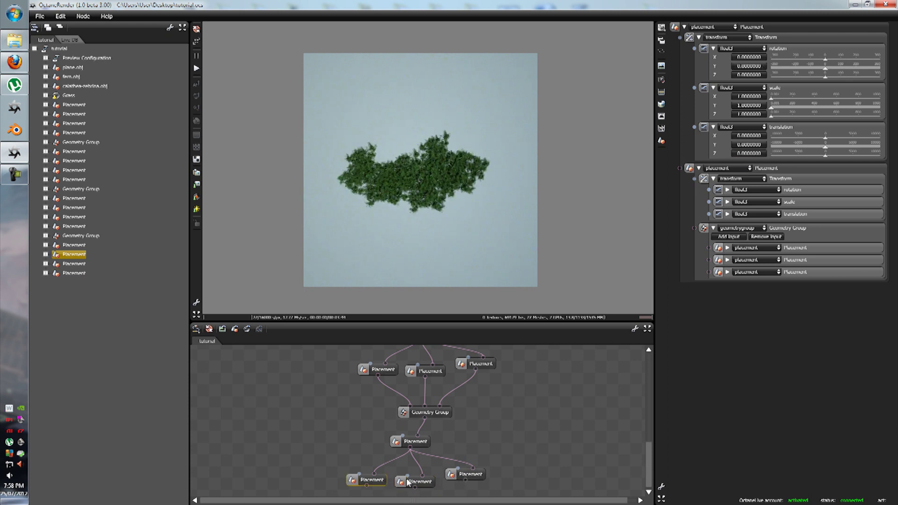
# Try an X translation of 10 on the middle placement and compare it with the leftmost placement.
pyautogui.click(748, 136)
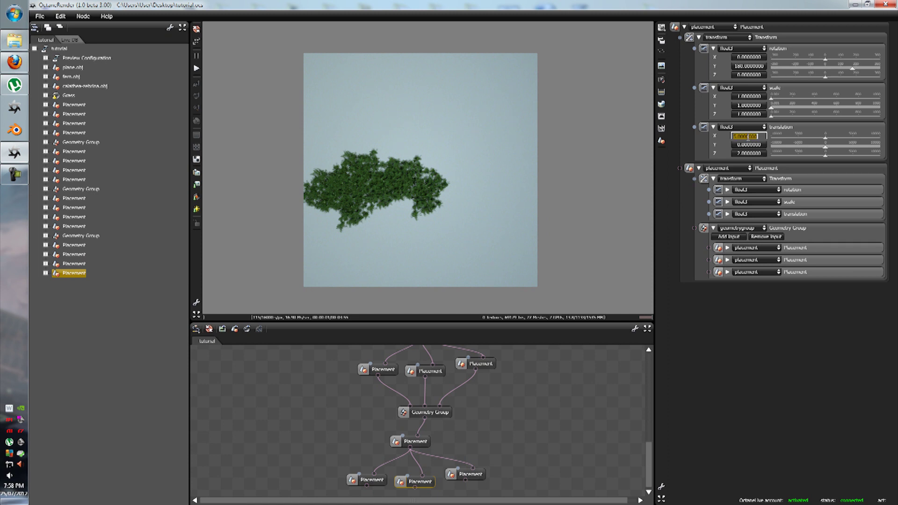
pyautogui.write('10')
pyautogui.press('Return')
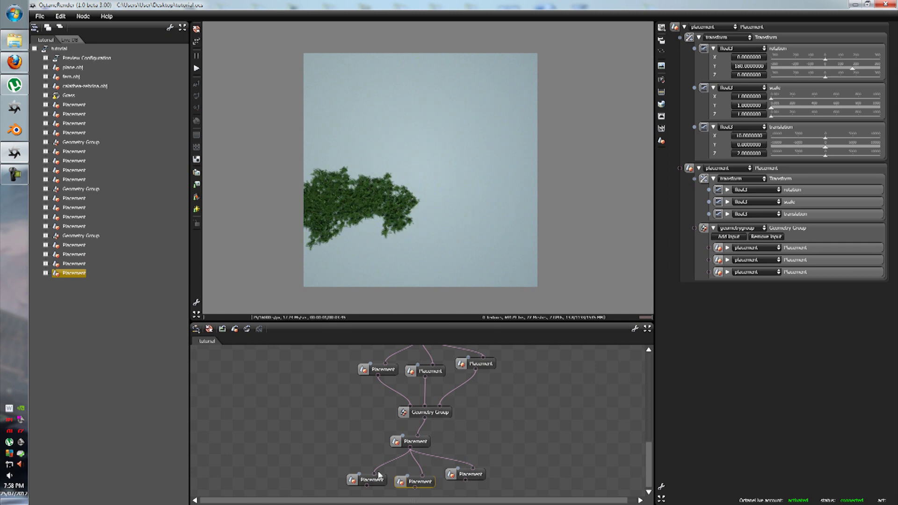
pyautogui.click(373, 481)
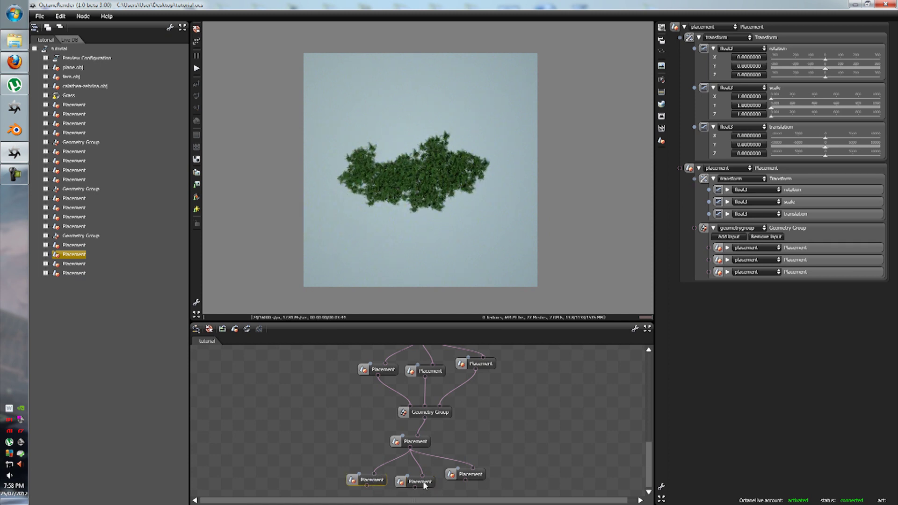
pyautogui.click(430, 484)
# Set the middle placement's X translation to 2 and its Z translation to 8, trying 5 for Z first.
pyautogui.click(750, 136)
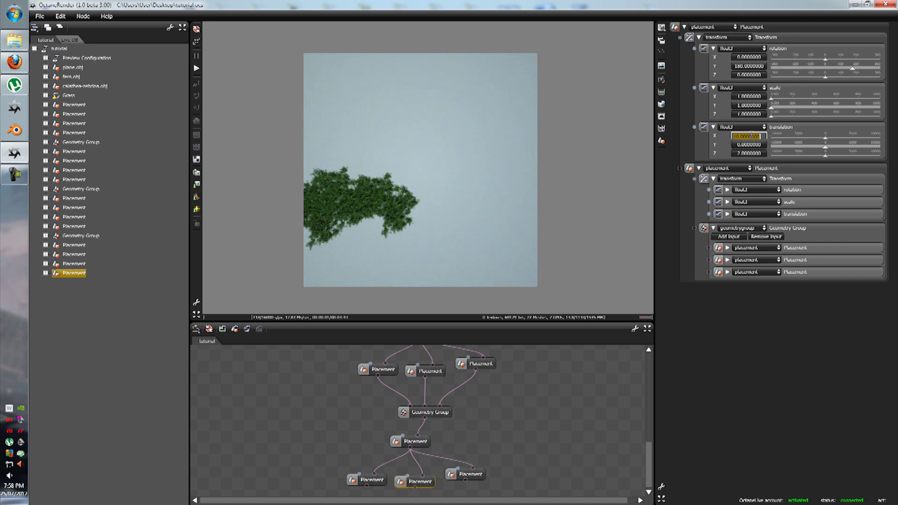
pyautogui.write('2')
pyautogui.press('Return')
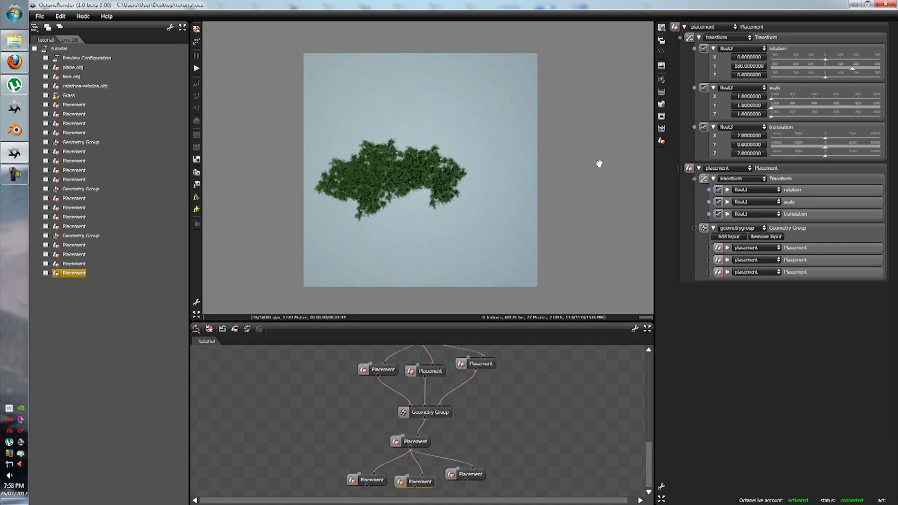
pyautogui.click(748, 153)
pyautogui.write('5')
pyautogui.press('Return')
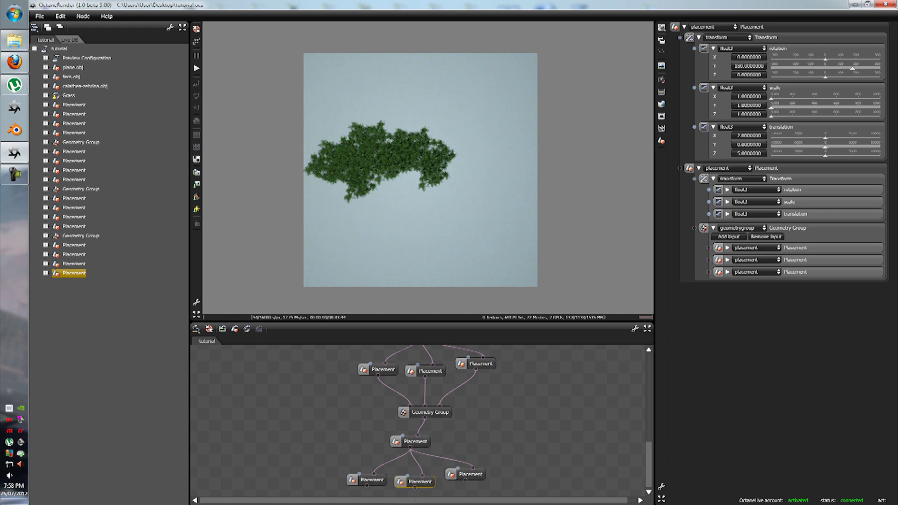
pyautogui.click(751, 153)
pyautogui.write('8')
pyautogui.press('Return')
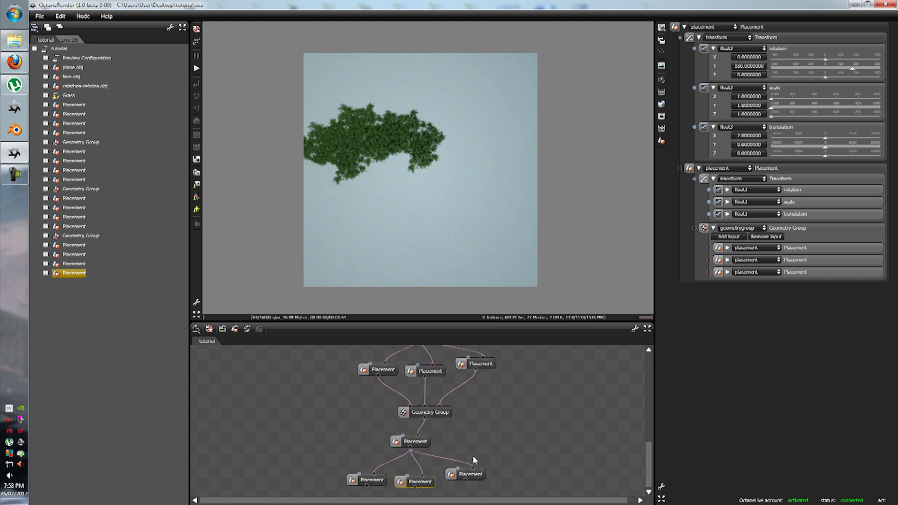
# Duplicate the lowest geometry group and place the copy beneath the newest placement row.
pyautogui.rightClick(423, 428)
pyautogui.click(429, 414)
pyautogui.rightClick(429, 413)
pyautogui.click(444, 389)
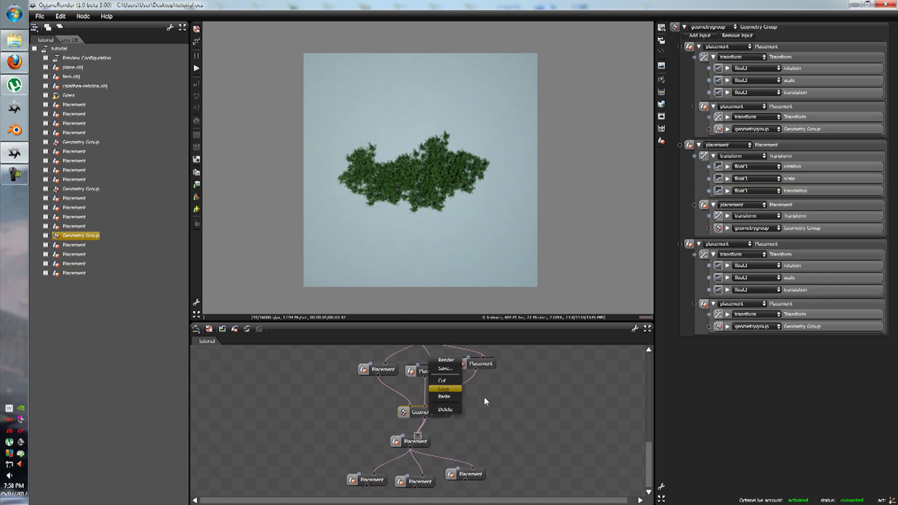
pyautogui.rightClick(484, 397)
pyautogui.click(458, 394)
pyautogui.moveTo(491, 396); pyautogui.dragTo(420, 503)
pyautogui.moveTo(516, 465); pyautogui.dragTo(524, 390)
pyautogui.moveTo(420, 448); pyautogui.dragTo(420, 454)
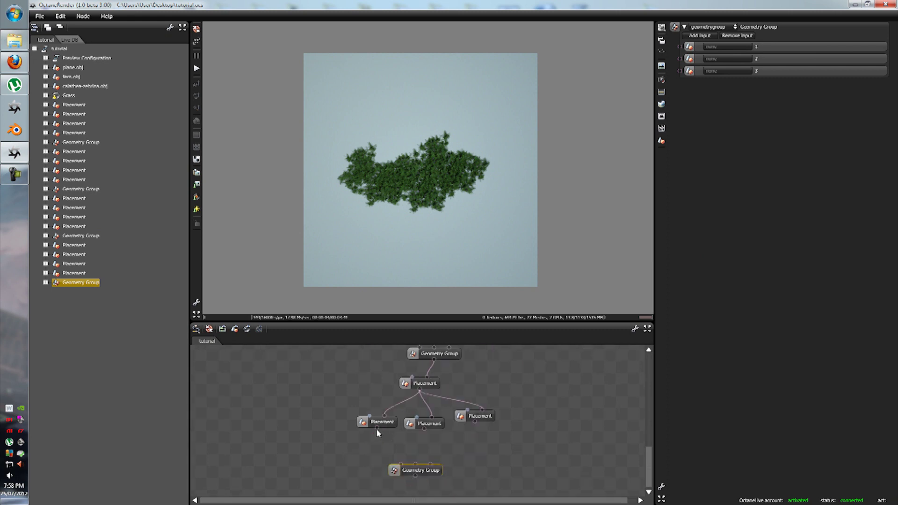
# Connect all three placements of the newest row to the copied geometry group and center the group beneath them.
pyautogui.moveTo(377, 427); pyautogui.dragTo(401, 464)
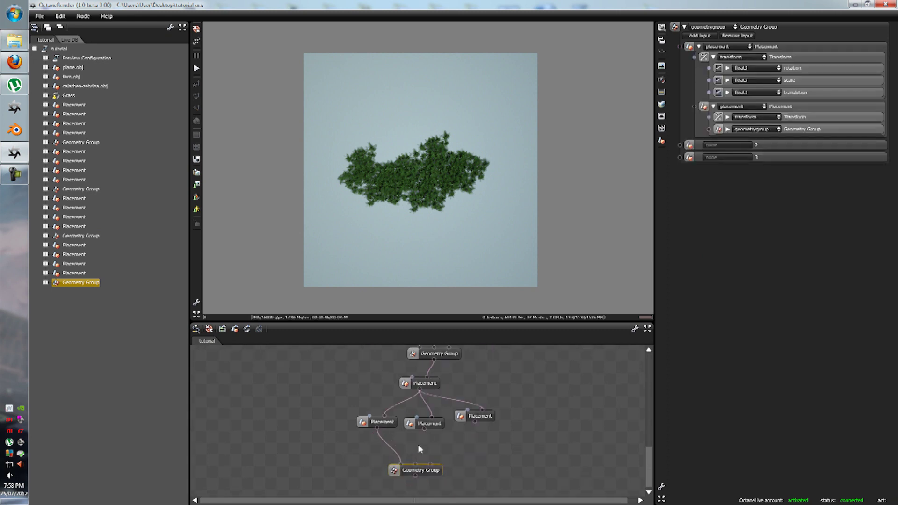
pyautogui.moveTo(424, 428); pyautogui.dragTo(415, 464)
pyautogui.moveTo(474, 422); pyautogui.dragTo(430, 465)
pyautogui.moveTo(428, 468); pyautogui.dragTo(441, 471)
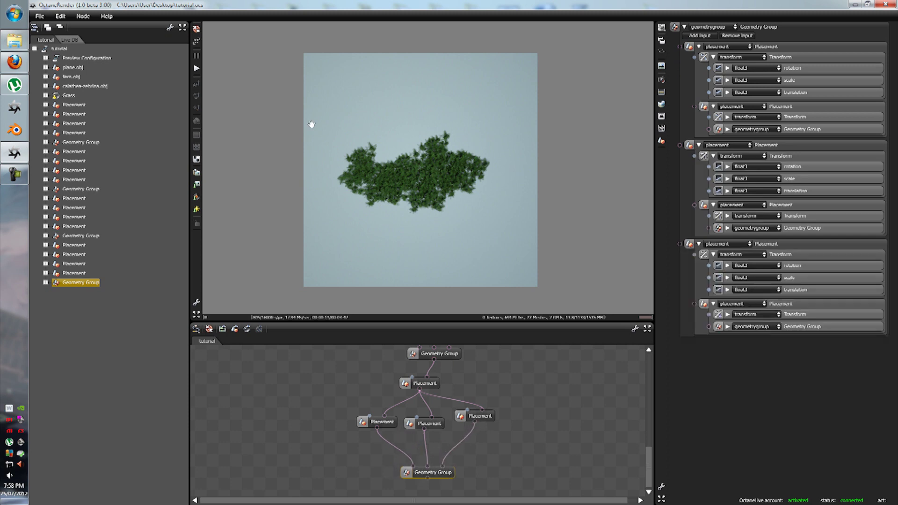
# Save the scene to its existing file.
pyautogui.click(40, 16)
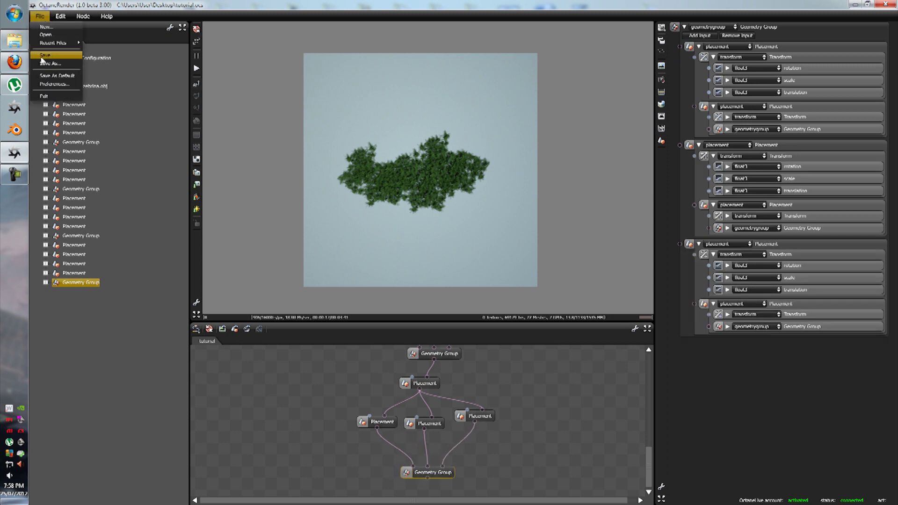
pyautogui.click(42, 56)
pyautogui.moveTo(42, 46)
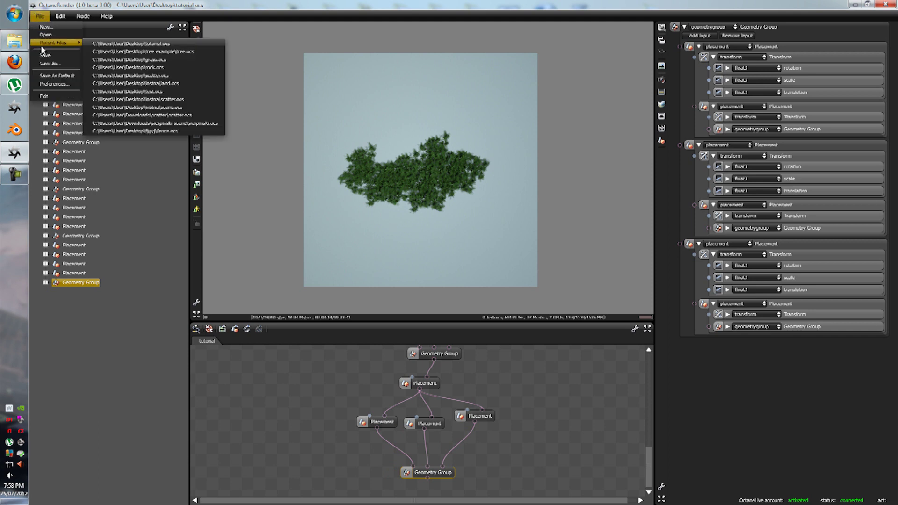
# Preview the newest row's leftmost and middle placements and the geometry group that combines the row.
pyautogui.moveTo(457, 210); pyautogui.dragTo(425, 180)
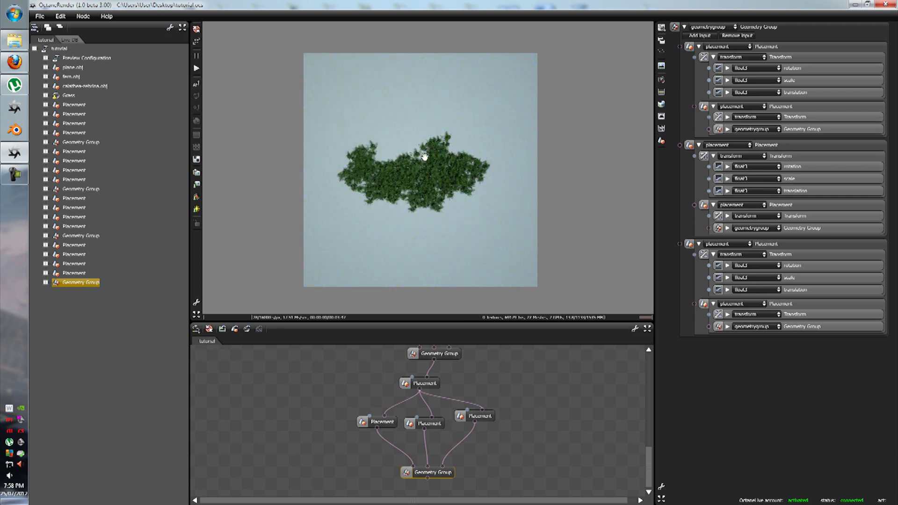
pyautogui.click(375, 422)
pyautogui.click(433, 423)
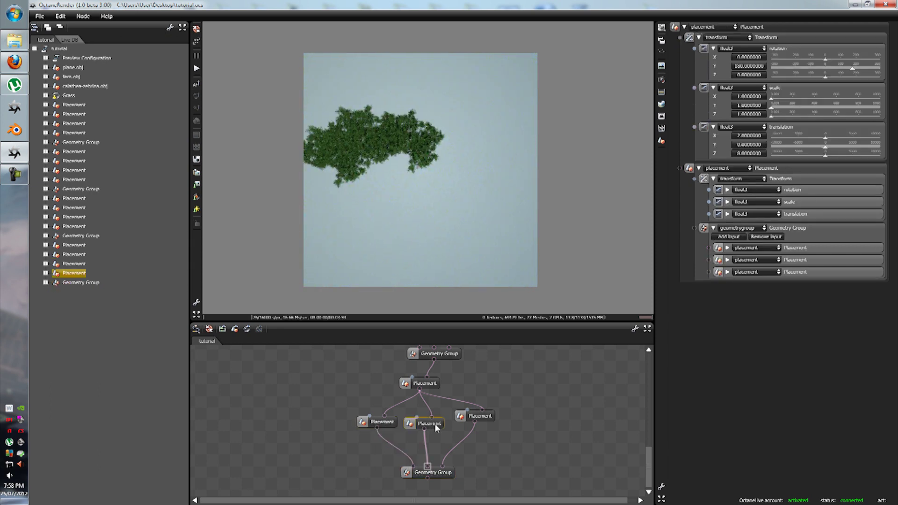
pyautogui.click(446, 475)
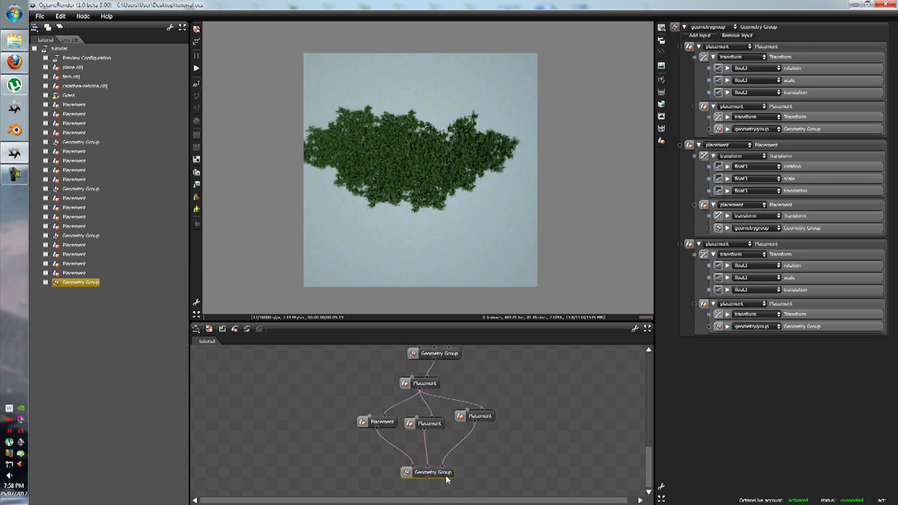
# Preview the newest row's three placements and the geometry group that combines them.
pyautogui.click(442, 423)
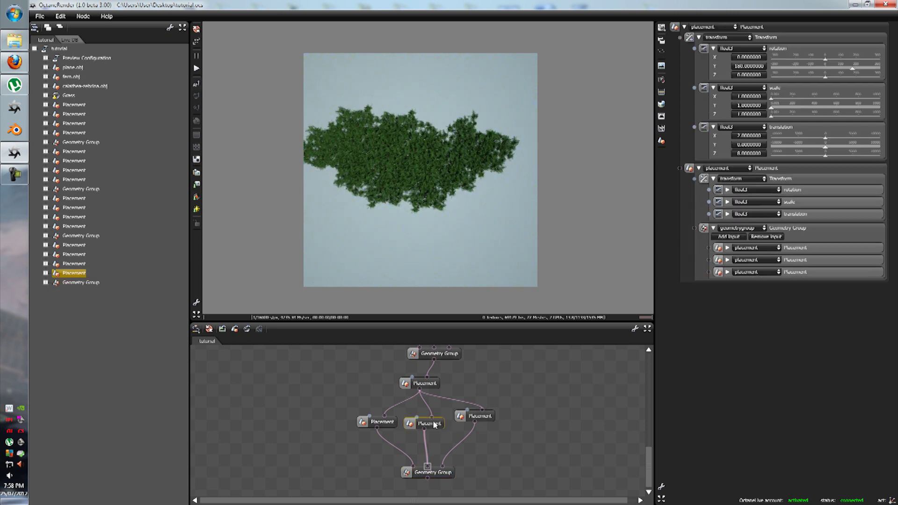
pyautogui.click(486, 418)
pyautogui.click(392, 423)
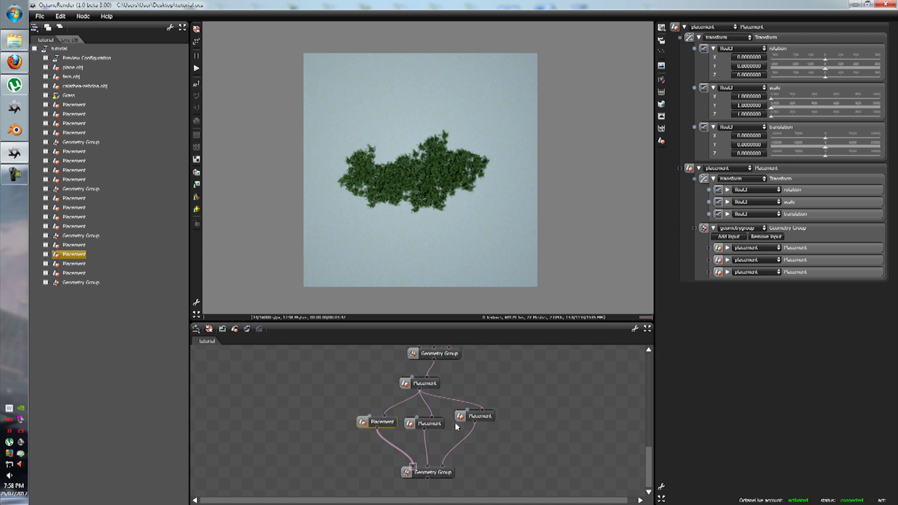
pyautogui.click(486, 418)
pyautogui.click(428, 422)
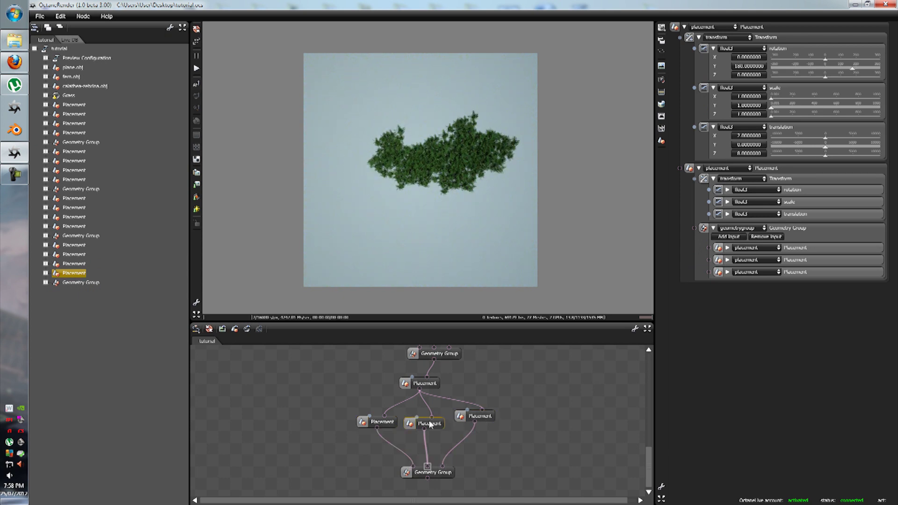
pyautogui.doubleClick(748, 66)
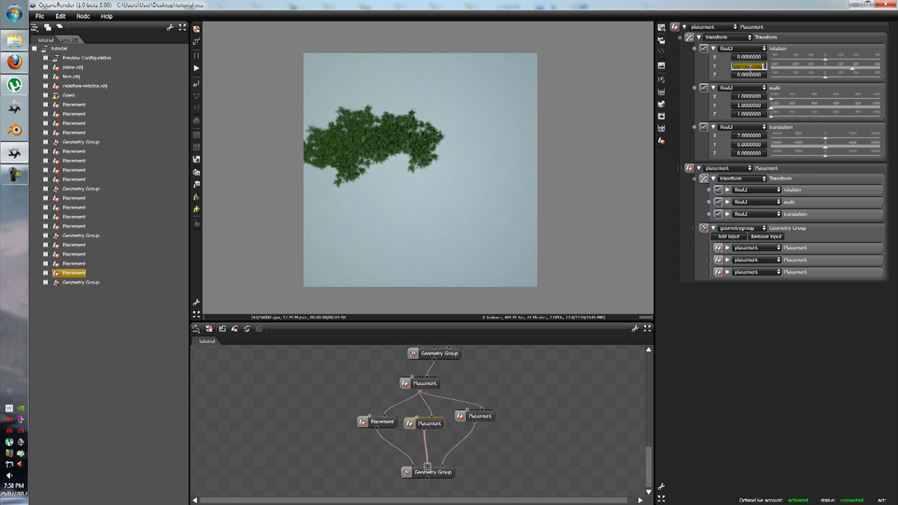
pyautogui.click(489, 418)
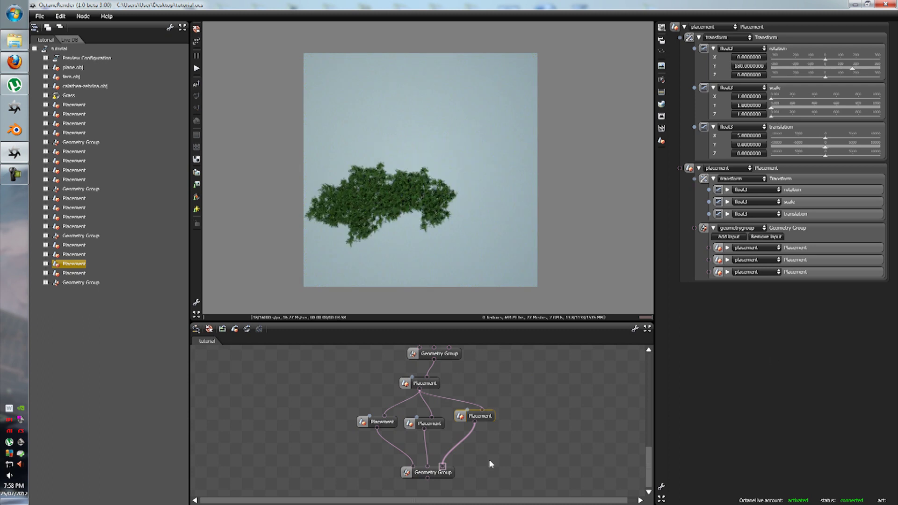
pyautogui.click(443, 474)
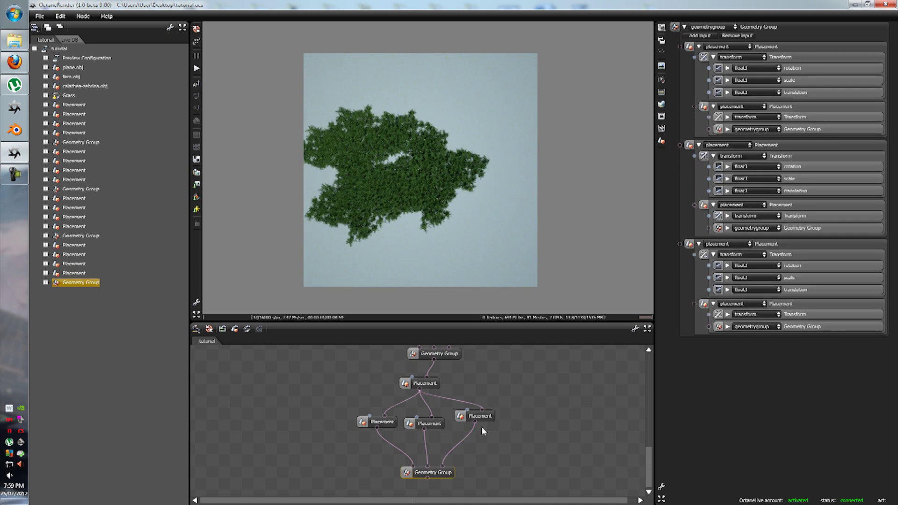
# Try X translations of 0 and -5 on the newest row's rightmost placement and preview the combined geometry group.
pyautogui.click(489, 417)
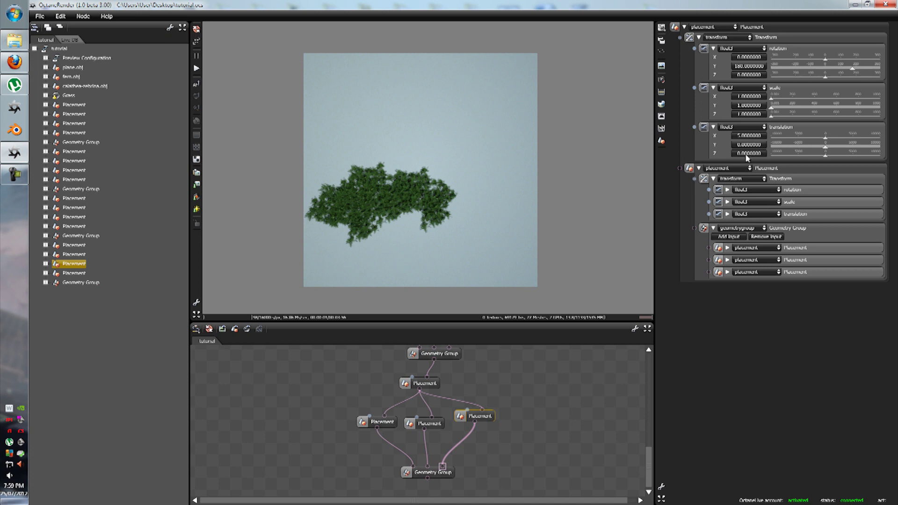
pyautogui.click(748, 135)
pyautogui.write('0')
pyautogui.press('Return')
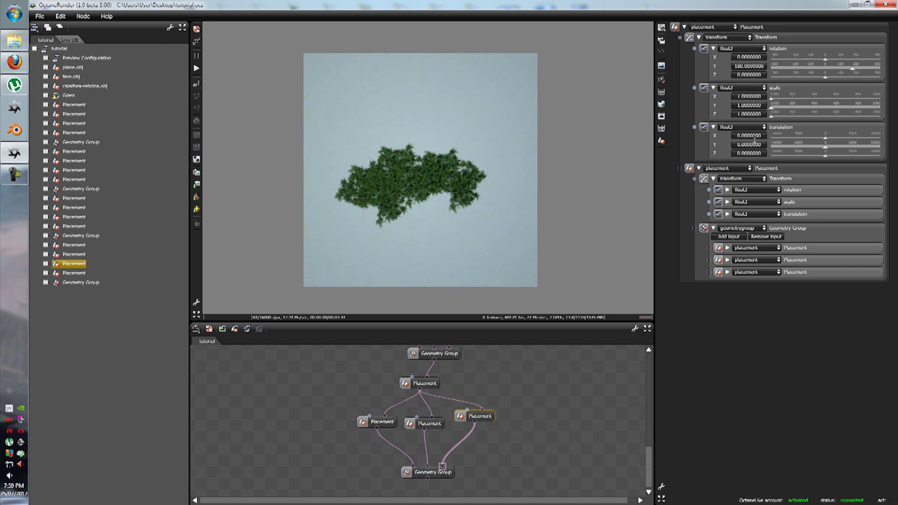
pyautogui.click(753, 136)
pyautogui.write('-5')
pyautogui.press('Return')
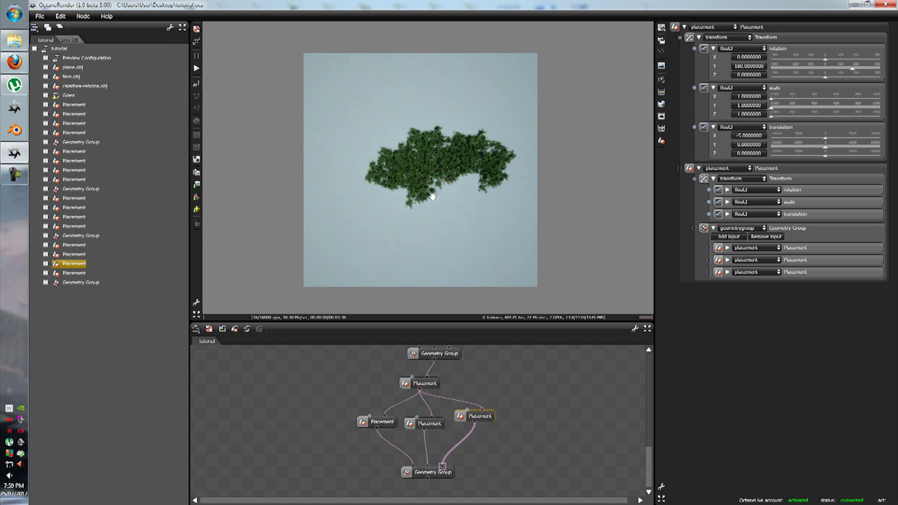
pyautogui.click(450, 474)
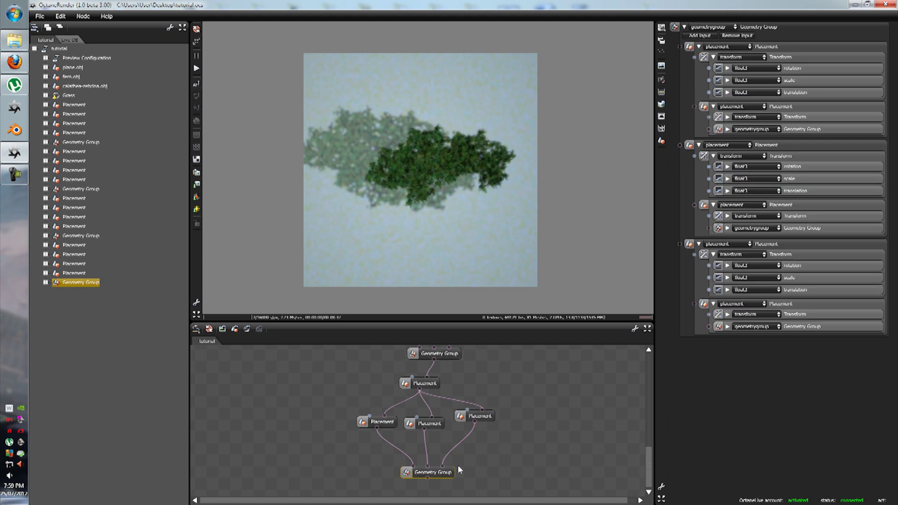
# Set the rightmost placement's X translation to -10 and preview the combined geometry group.
pyautogui.click(485, 416)
pyautogui.click(748, 137)
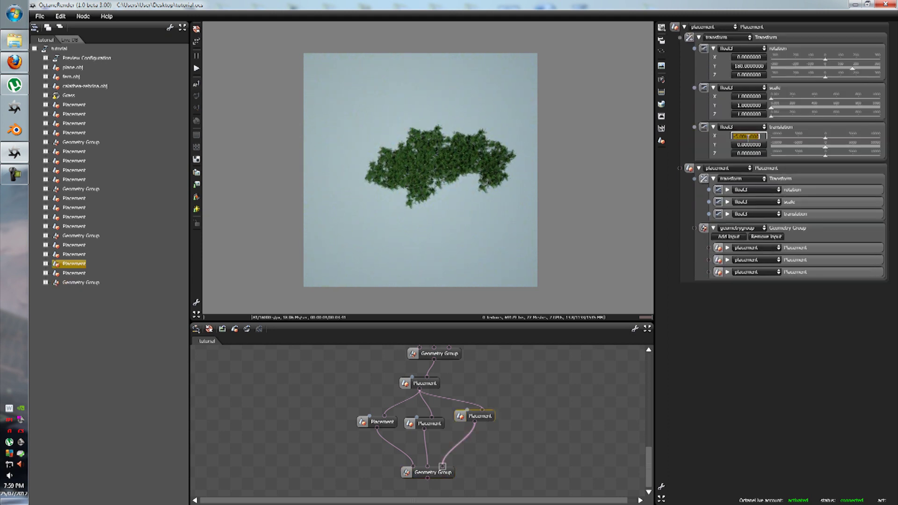
pyautogui.write('-10')
pyautogui.press('Return')
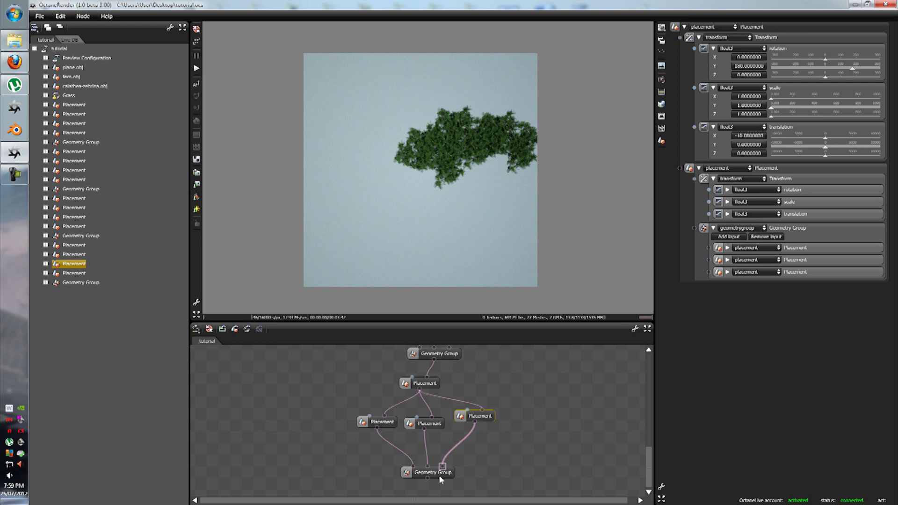
pyautogui.click(439, 476)
pyautogui.moveTo(407, 248); pyautogui.dragTo(420, 473)
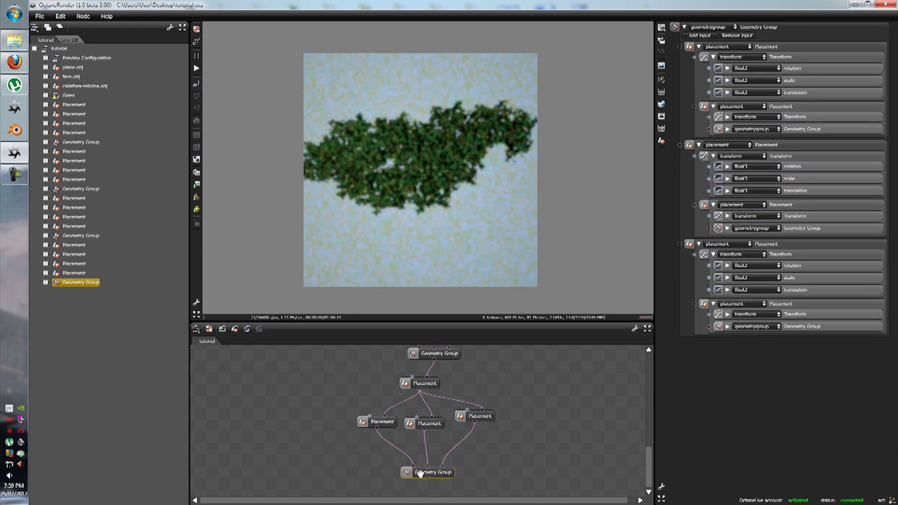
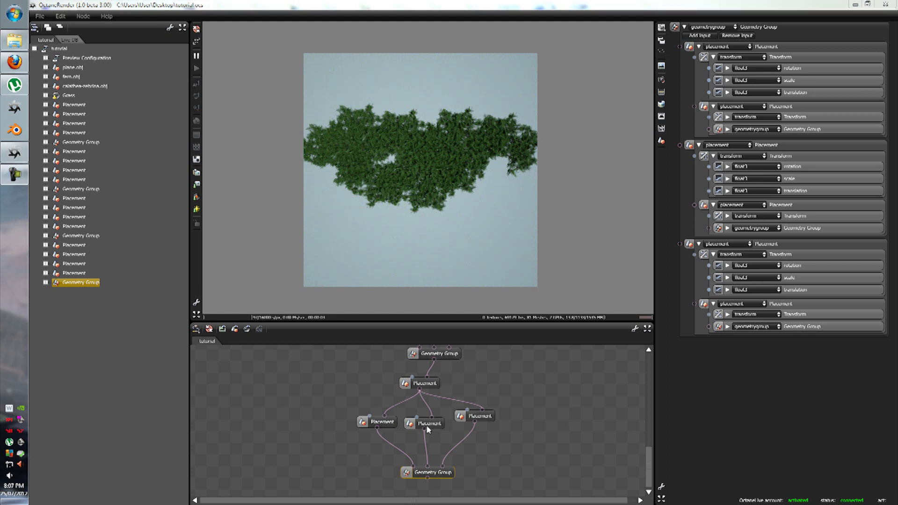
# Resume the paused render and preview the lowest geometry group.
pyautogui.click(435, 427)
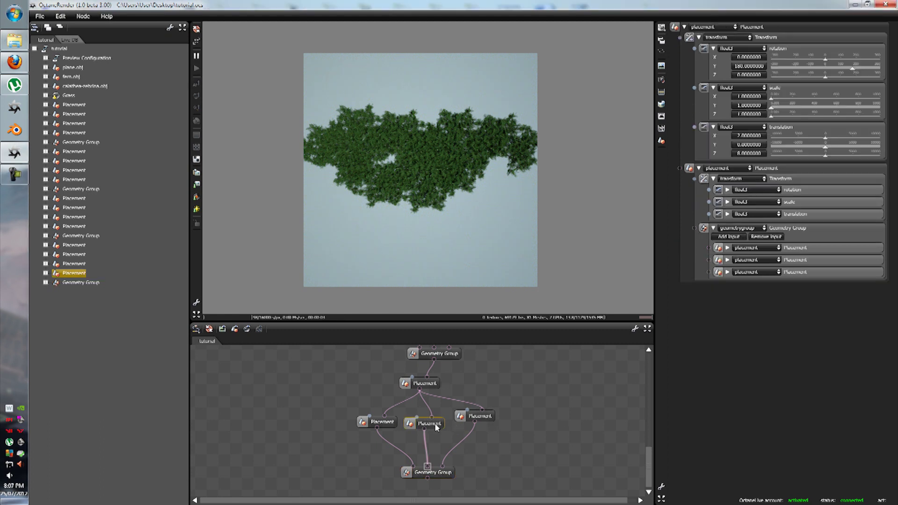
pyautogui.click(487, 419)
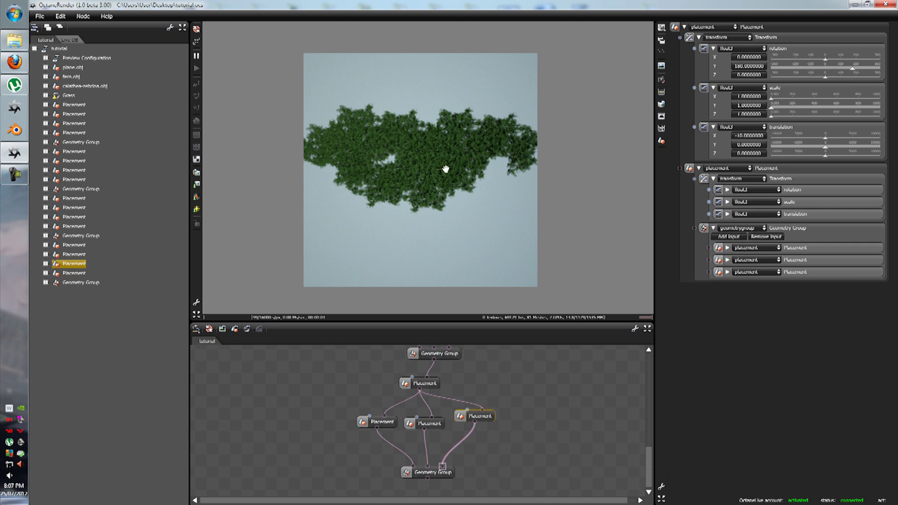
pyautogui.click(196, 67)
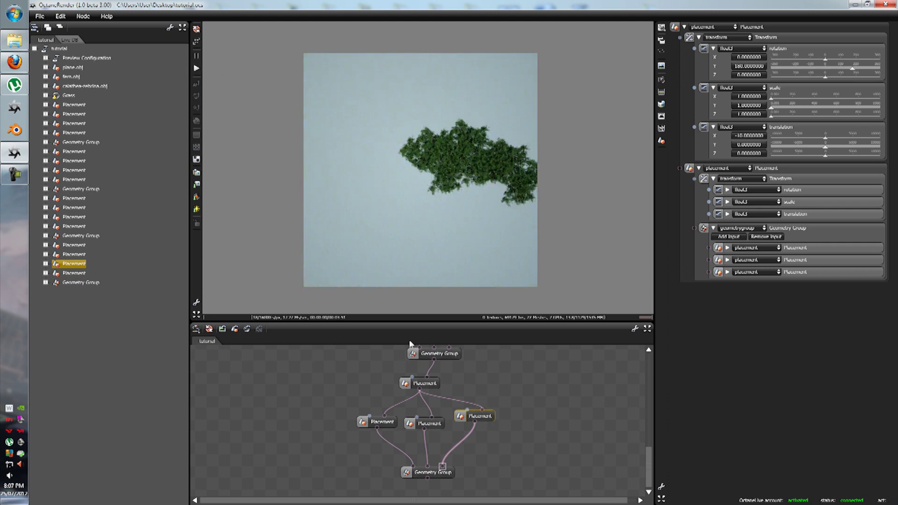
pyautogui.click(431, 475)
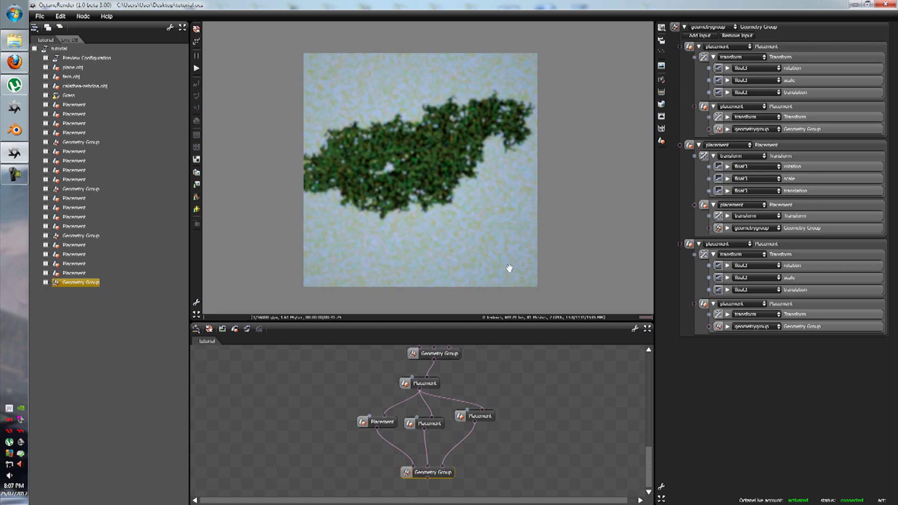
# Duplicate the lowest parent placement together with its three child placements and their geometry group.
pyautogui.moveTo(321, 380); pyautogui.dragTo(500, 468)
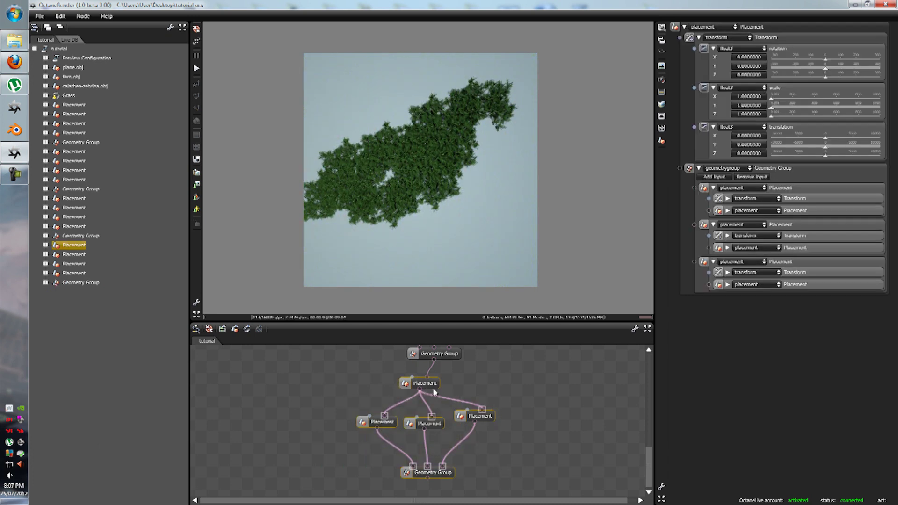
pyautogui.rightClick(426, 387)
pyautogui.click(448, 364)
pyautogui.rightClick(489, 377)
pyautogui.click(478, 372)
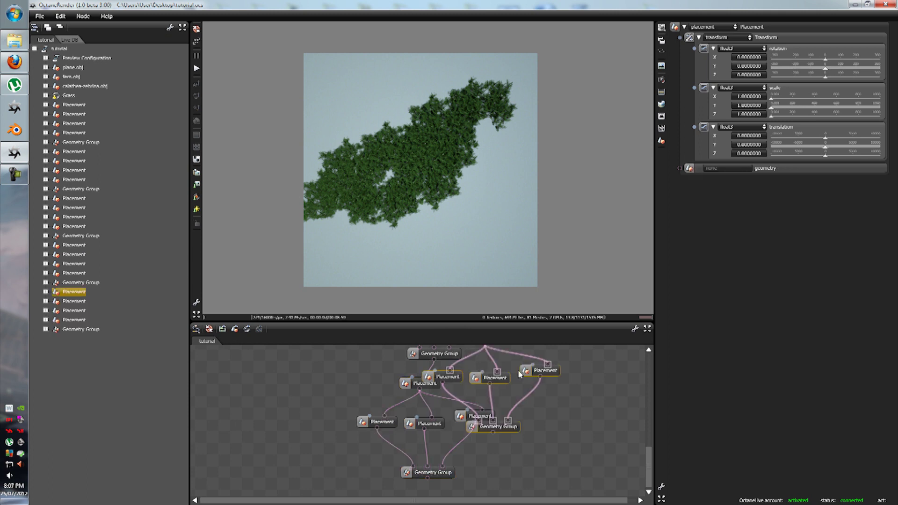
# Place the duplicated nodes beneath the original lowest geometry group and connect that group to the duplicated parent placement.
pyautogui.moveTo(520, 374); pyautogui.dragTo(424, 440)
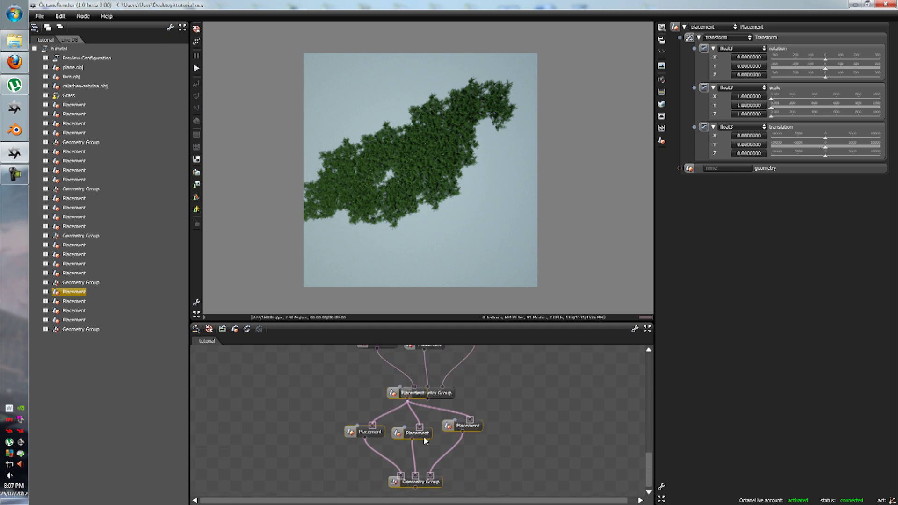
pyautogui.moveTo(405, 396); pyautogui.dragTo(430, 426)
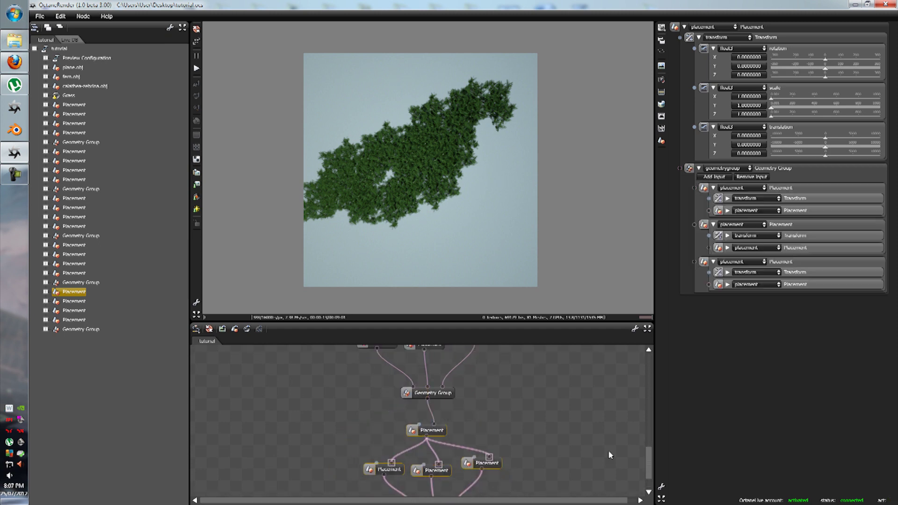
pyautogui.scroll(-1, 648, 463)
# Preview the duplicated row's leftmost and middle placements and its combined geometry group.
pyautogui.click(438, 435)
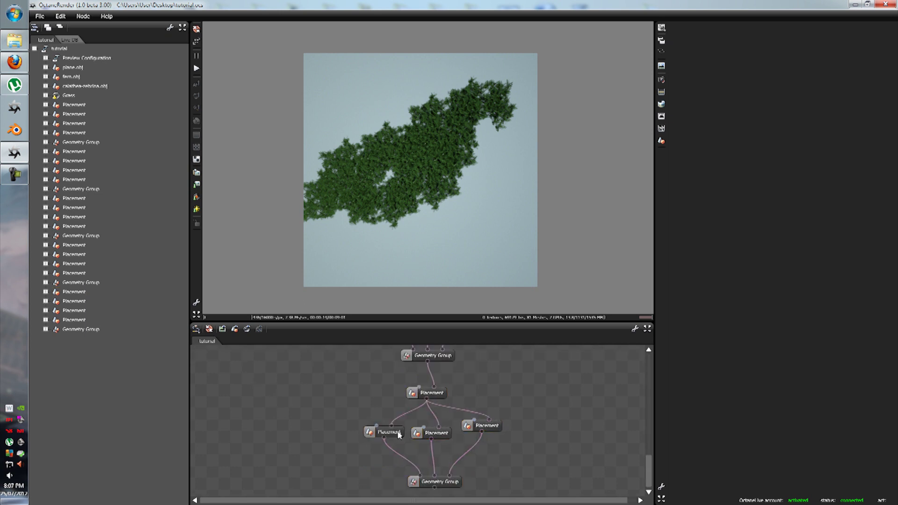
pyautogui.moveTo(523, 229); pyautogui.dragTo(396, 187)
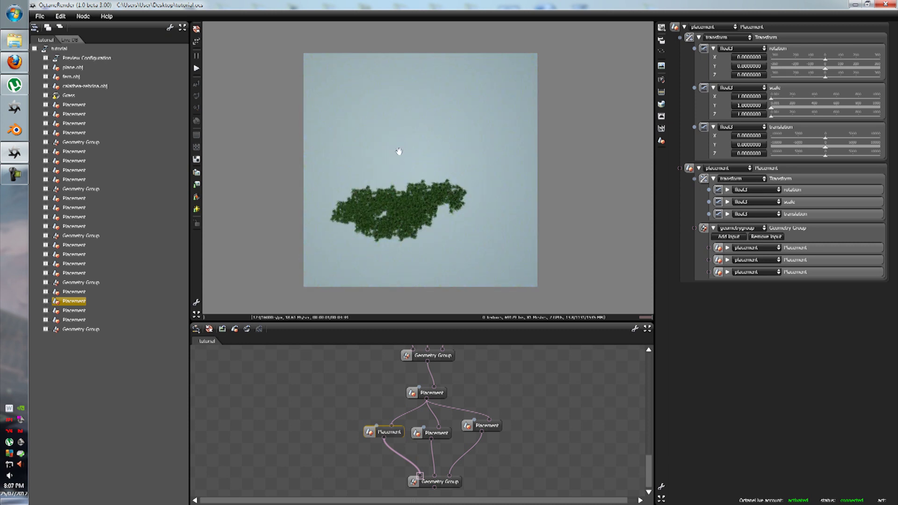
pyautogui.click(433, 433)
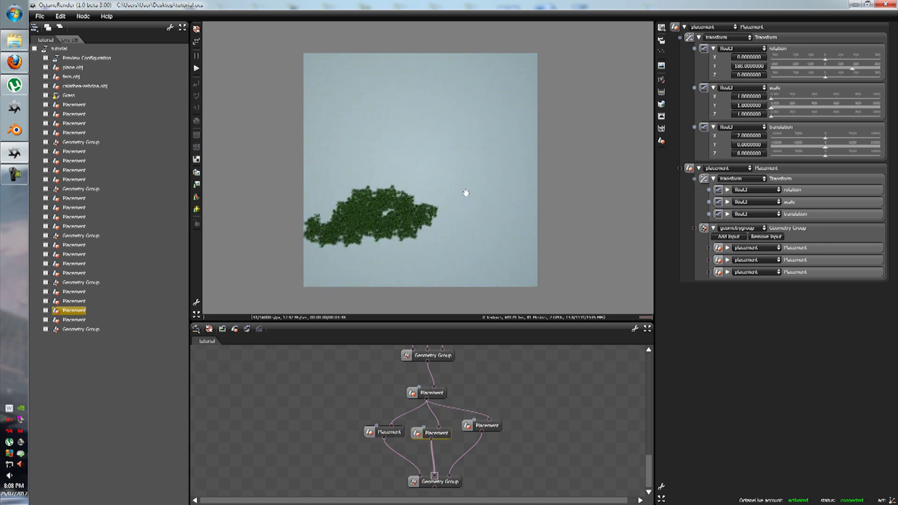
pyautogui.click(442, 481)
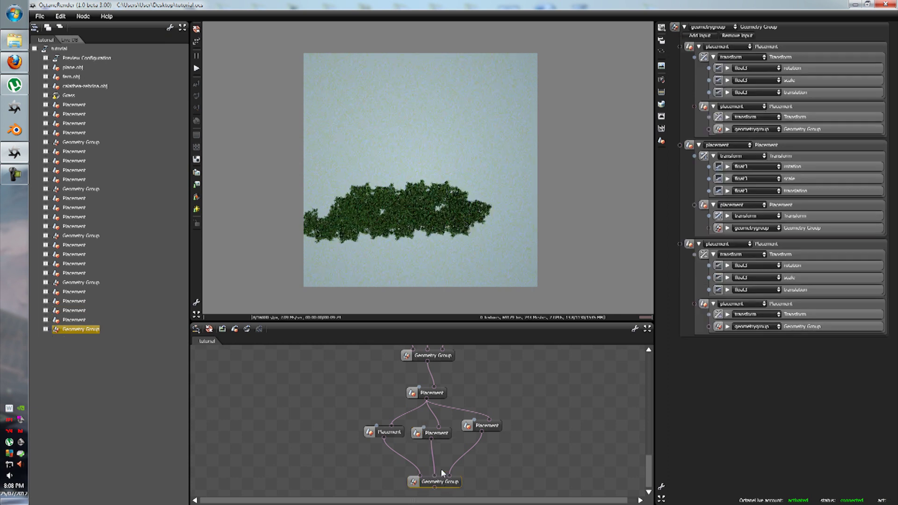
# Try an X translation of 5 on the duplicated row's middle placement, and set it to 0 instead.
pyautogui.click(433, 438)
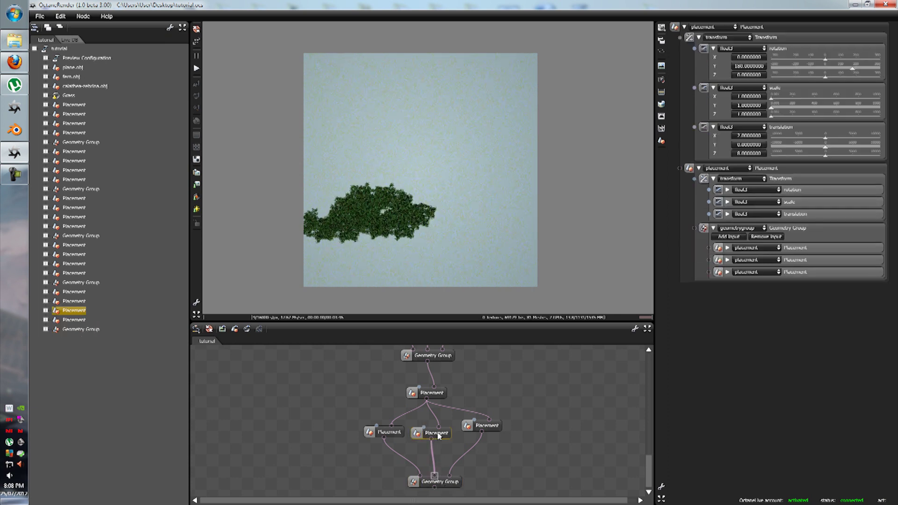
pyautogui.click(752, 139)
pyautogui.write('1')
pyautogui.press('Return')
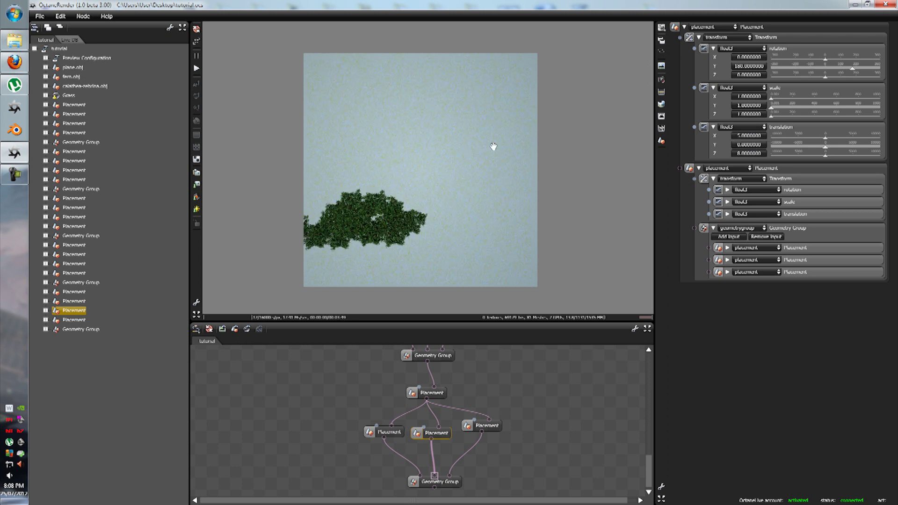
pyautogui.click(750, 139)
pyautogui.write('0')
# Try Z translations of 10, 50 and 30 on the duplicated row's middle placement and preview the combined geometry group.
pyautogui.click(745, 152)
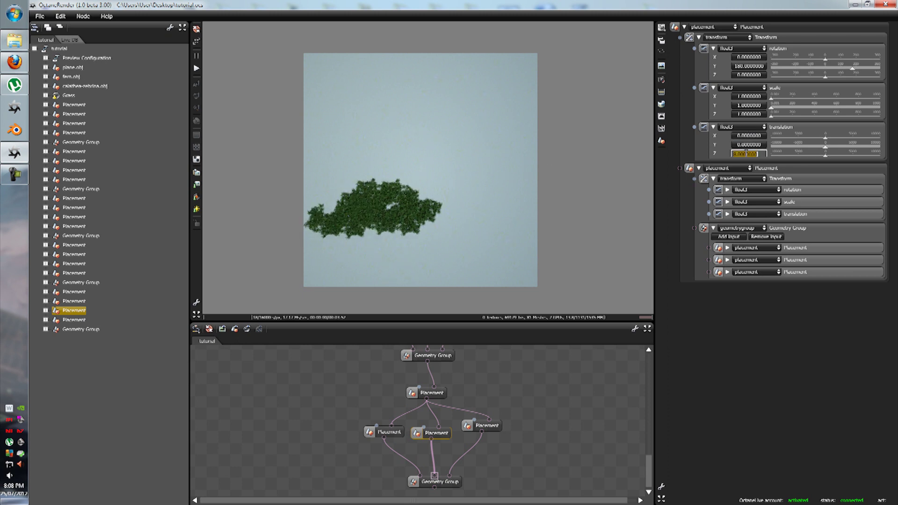
pyautogui.write('8.55')
pyautogui.press('BackSpace')
pyautogui.press('Return')
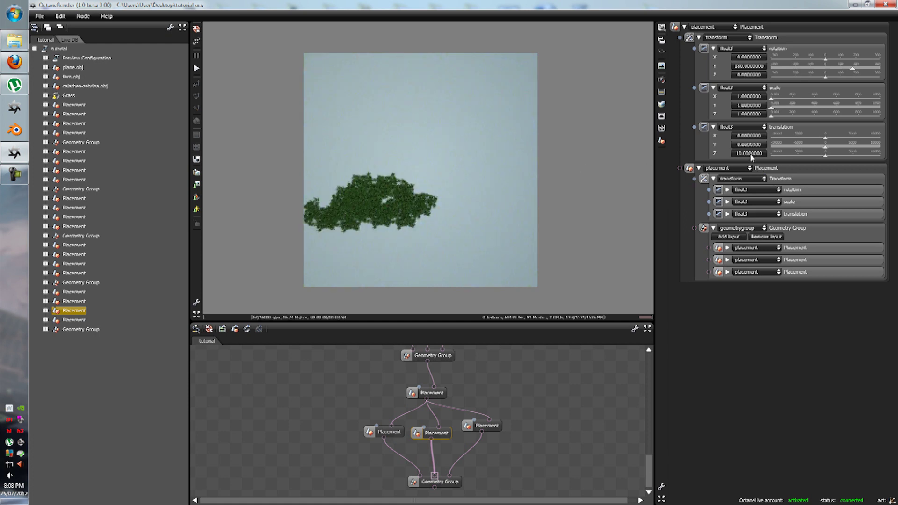
pyautogui.click(749, 153)
pyautogui.write('50')
pyautogui.press('Return')
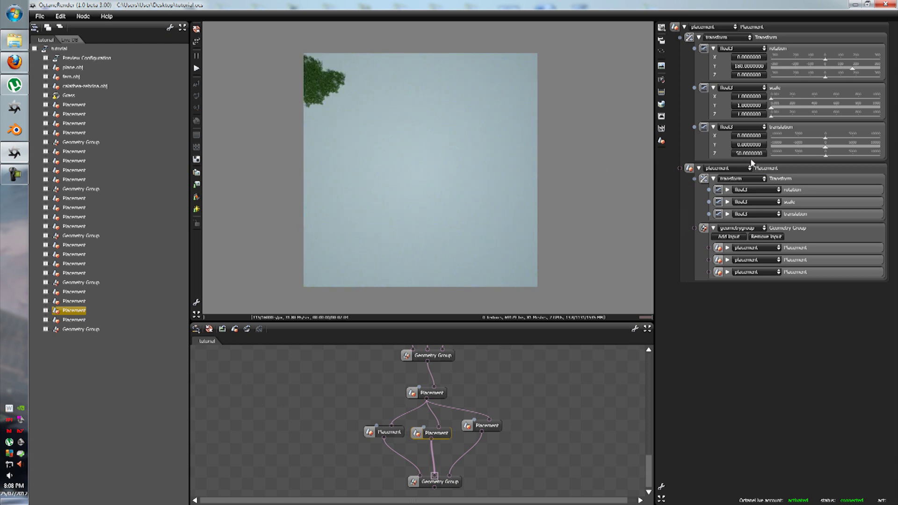
pyautogui.doubleClick(750, 153)
pyautogui.write('30')
pyautogui.press('Return')
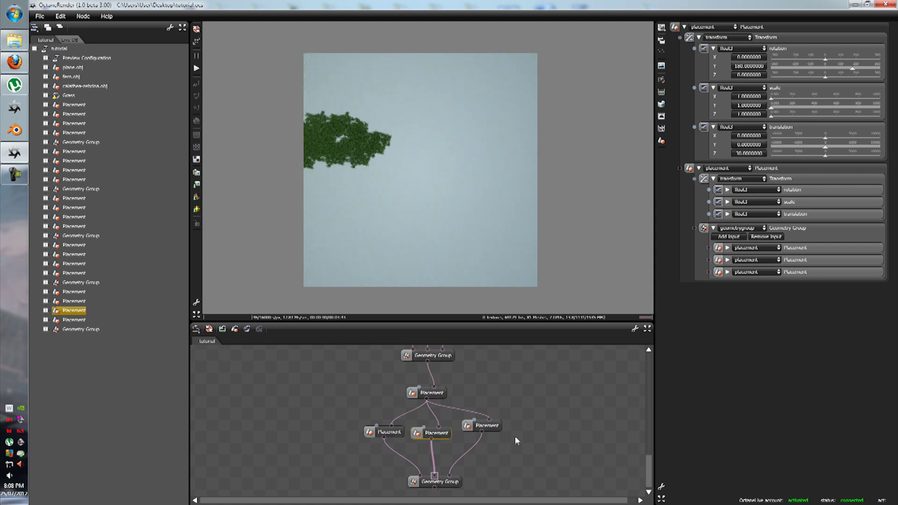
pyautogui.click(437, 483)
# Set the middle placement's Z translation to 20 and preview the combined geometry group.
pyautogui.click(439, 435)
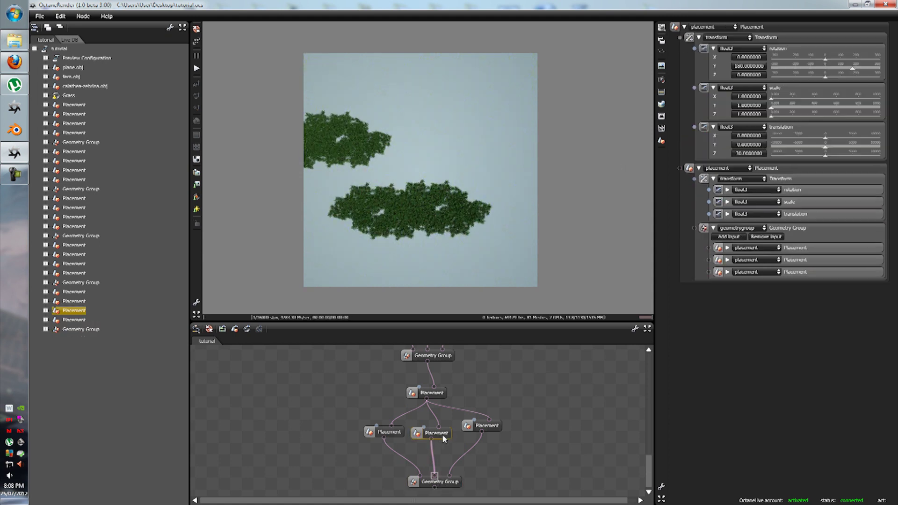
pyautogui.doubleClick(748, 153)
pyautogui.write('20')
pyautogui.press('Return')
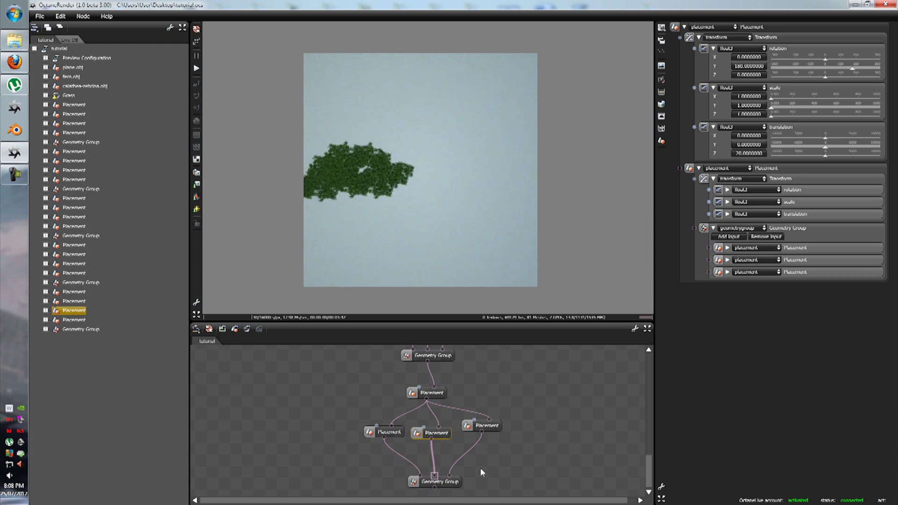
pyautogui.click(453, 486)
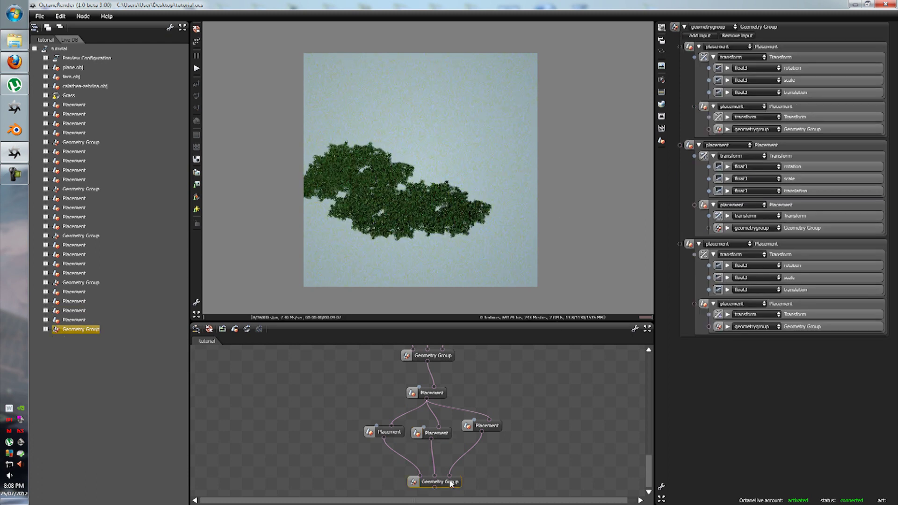
# Compare the row's middle and rightmost placements and set the rightmost placement's Z translation to 20.
pyautogui.click(439, 433)
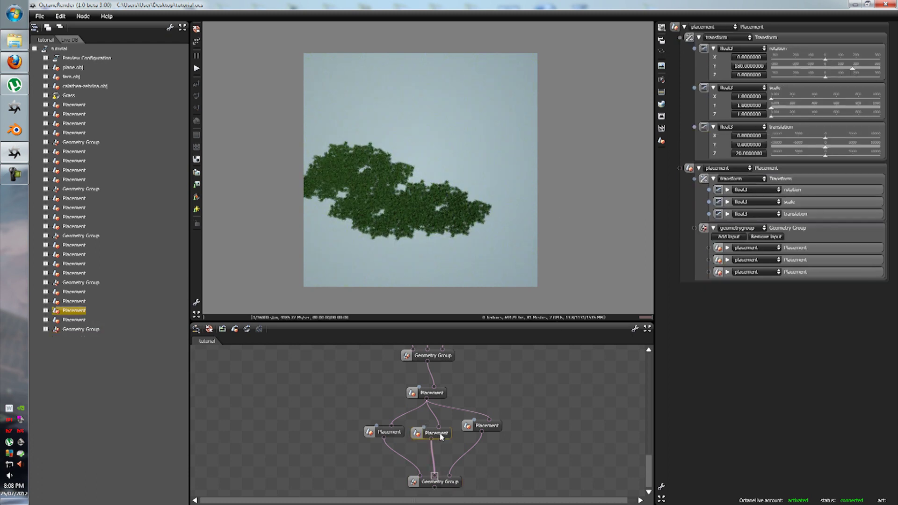
pyautogui.click(488, 426)
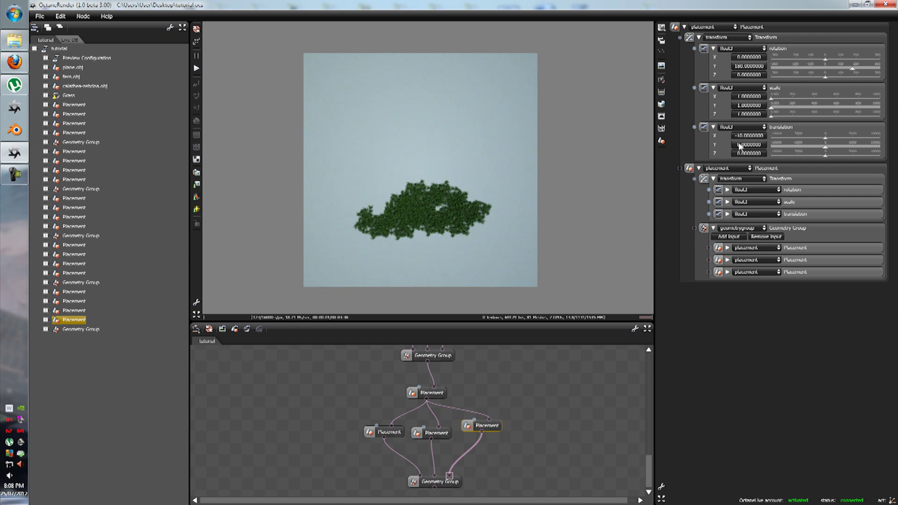
pyautogui.click(450, 430)
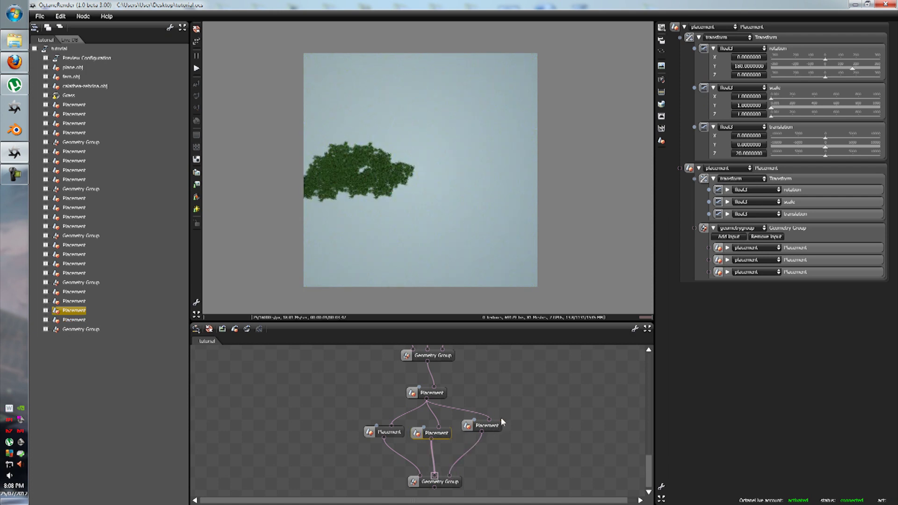
pyautogui.doubleClick(748, 153)
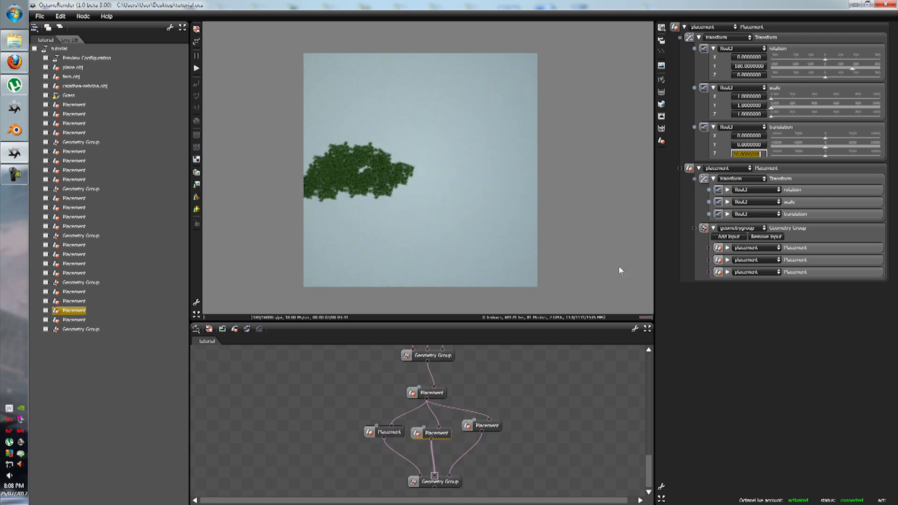
pyautogui.click(489, 426)
pyautogui.write('20')
pyautogui.press('Return')
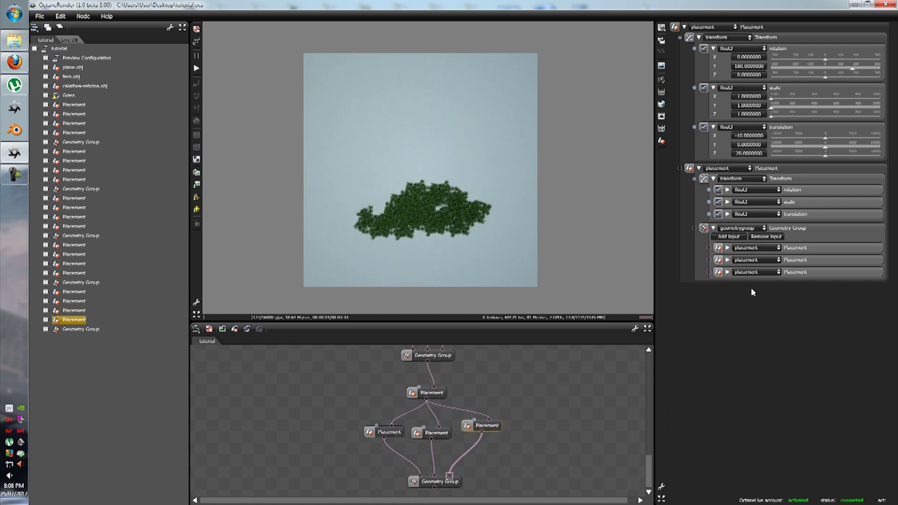
# Try an X translation of 5 on the rightmost placement, set it to -20 instead, and preview the combined geometry group.
pyautogui.doubleClick(749, 136)
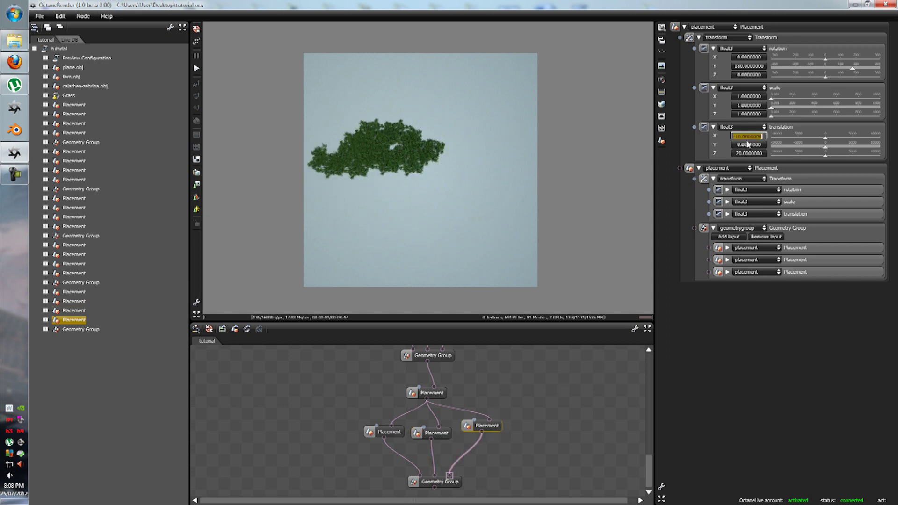
pyautogui.write('5')
pyautogui.press('Return')
pyautogui.doubleClick(748, 137)
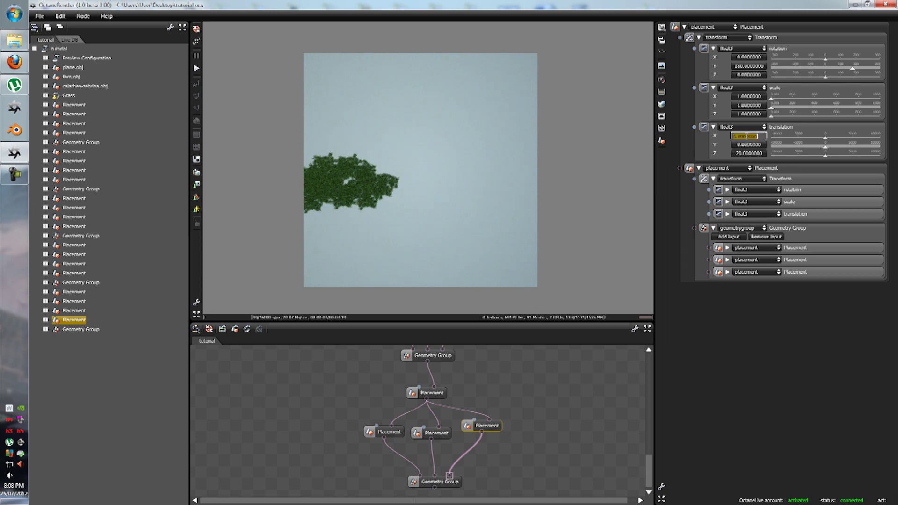
pyautogui.write('-20')
pyautogui.press('Return')
pyautogui.click(460, 480)
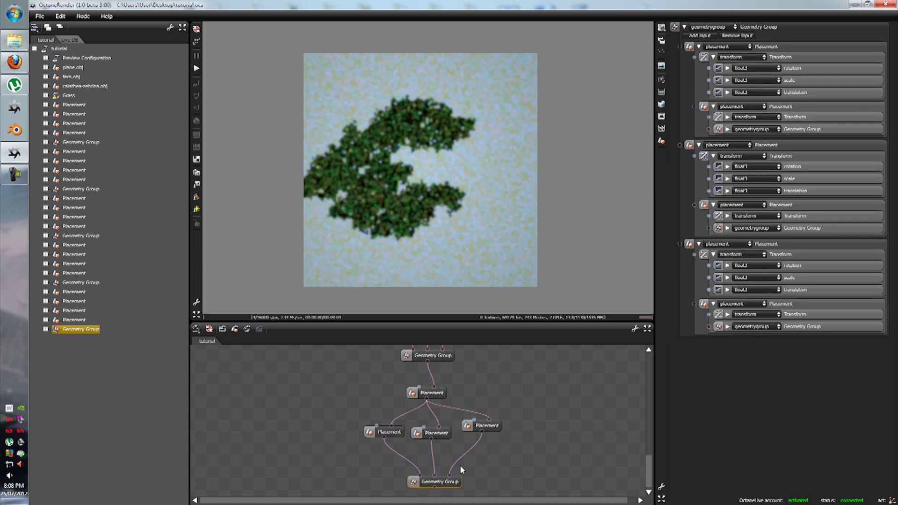
# Set the rightmost placement's Z translation to 15 and preview the combined geometry group.
pyautogui.click(487, 425)
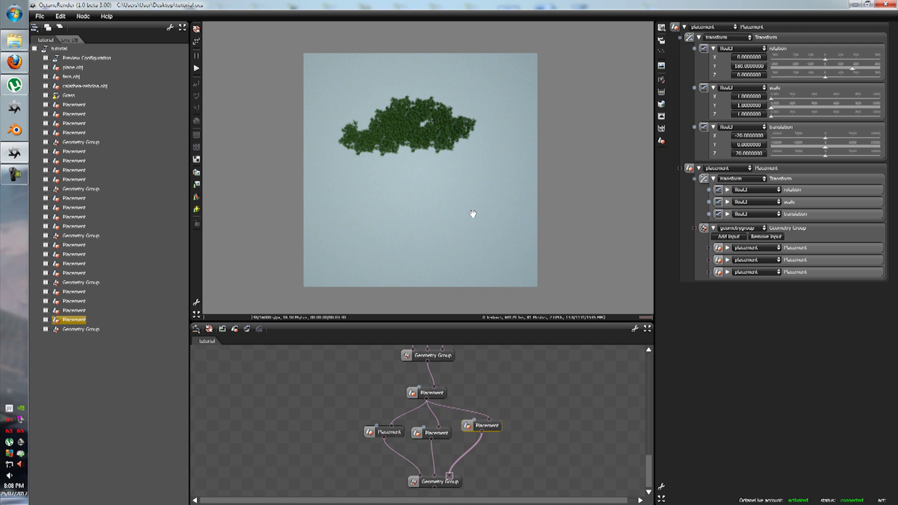
pyautogui.doubleClick(744, 136)
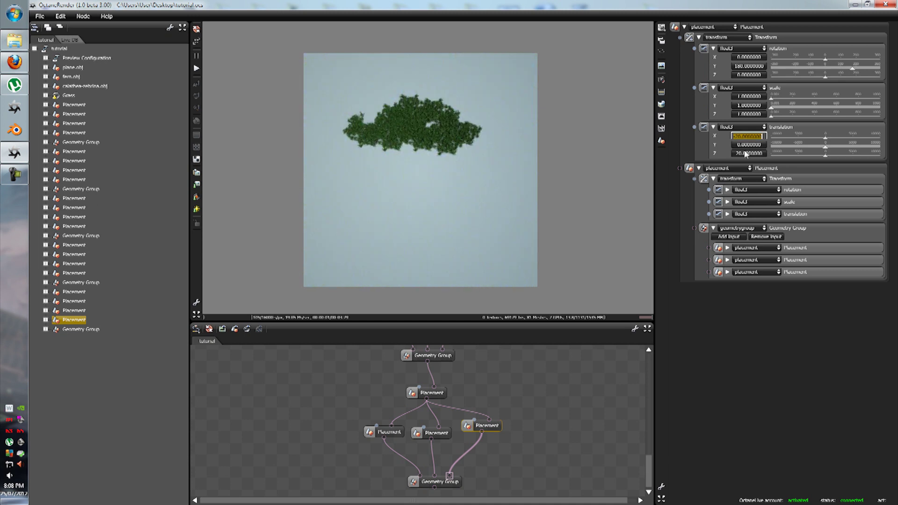
pyautogui.doubleClick(746, 153)
pyautogui.write('15')
pyautogui.press('Return')
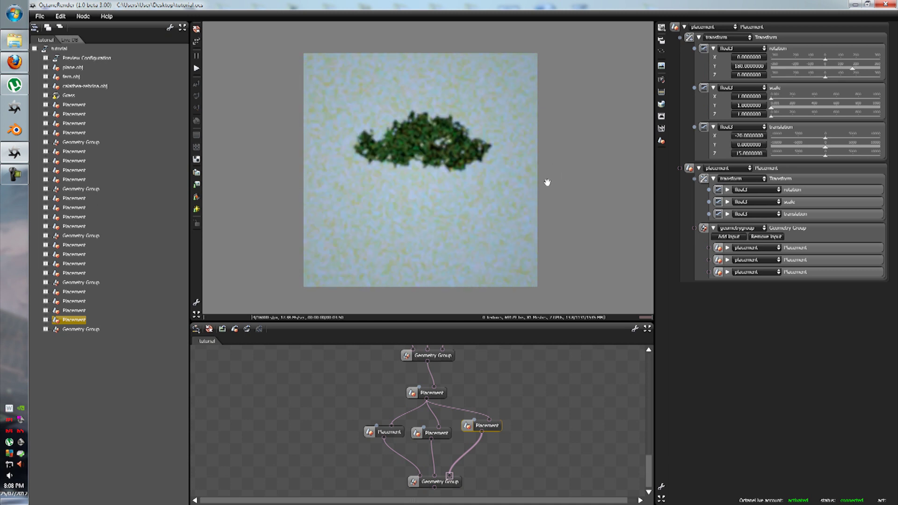
pyautogui.click(453, 485)
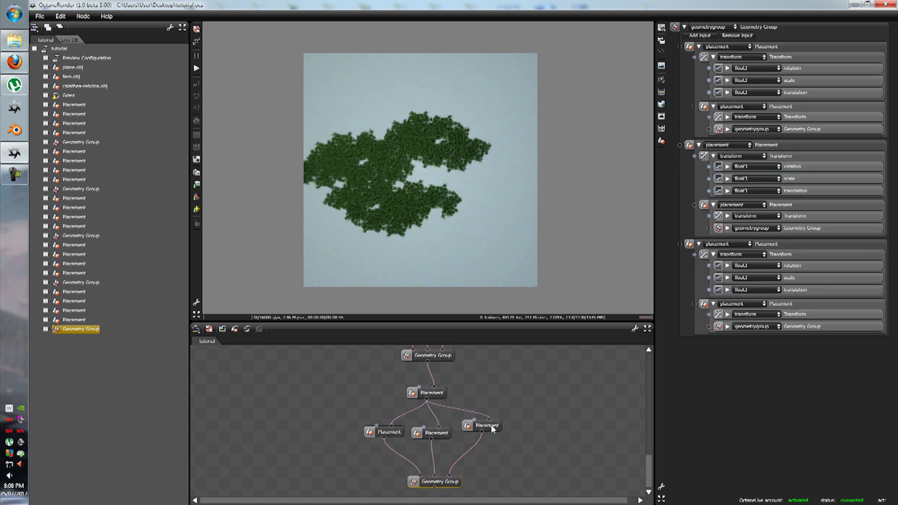
# Set the rightmost placement's Z translation to 10 and preview the combined geometry group from several angles.
pyautogui.click(494, 426)
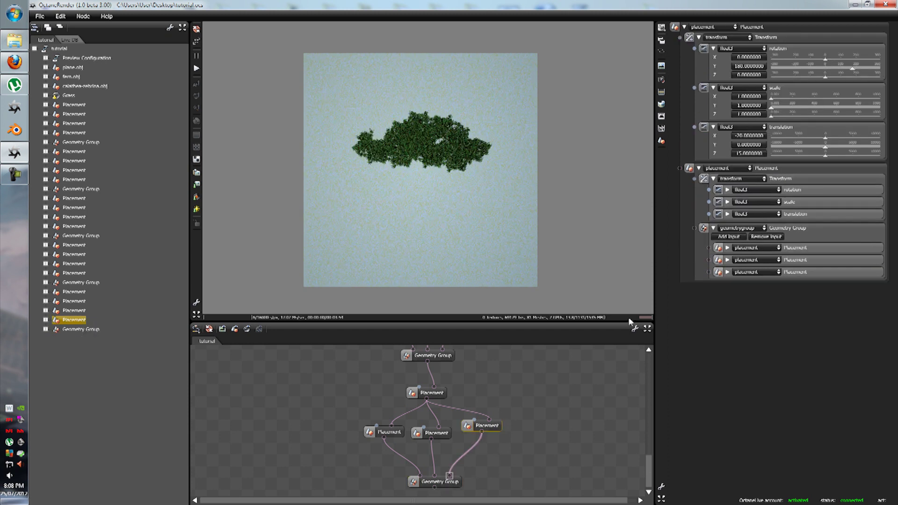
pyautogui.doubleClick(747, 153)
pyautogui.write('10')
pyautogui.press('Return')
pyautogui.click(453, 485)
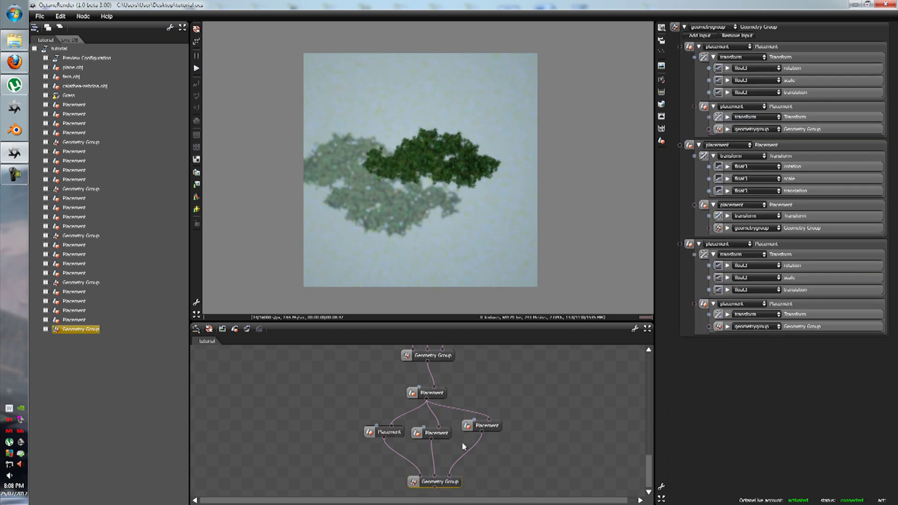
pyautogui.moveTo(444, 151); pyautogui.dragTo(482, 212)
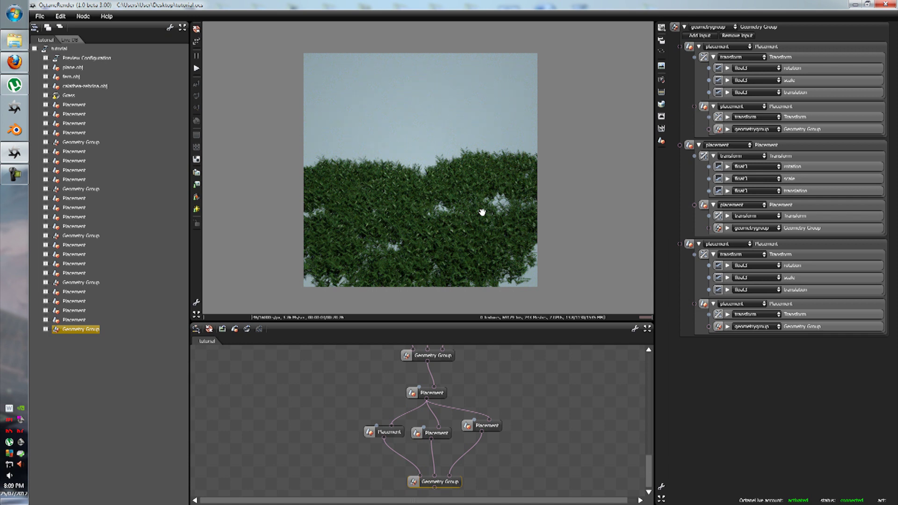
pyautogui.moveTo(482, 211); pyautogui.dragTo(431, 188)
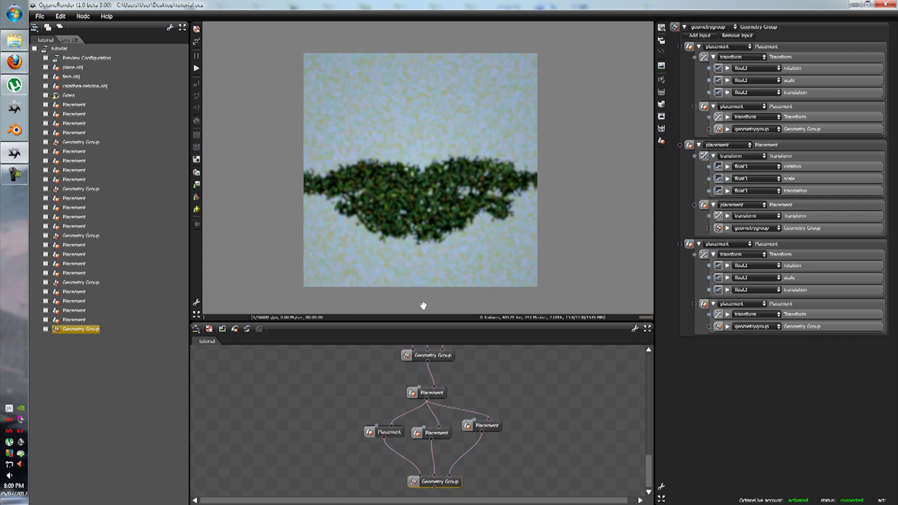
pyautogui.moveTo(423, 305); pyautogui.dragTo(439, 246)
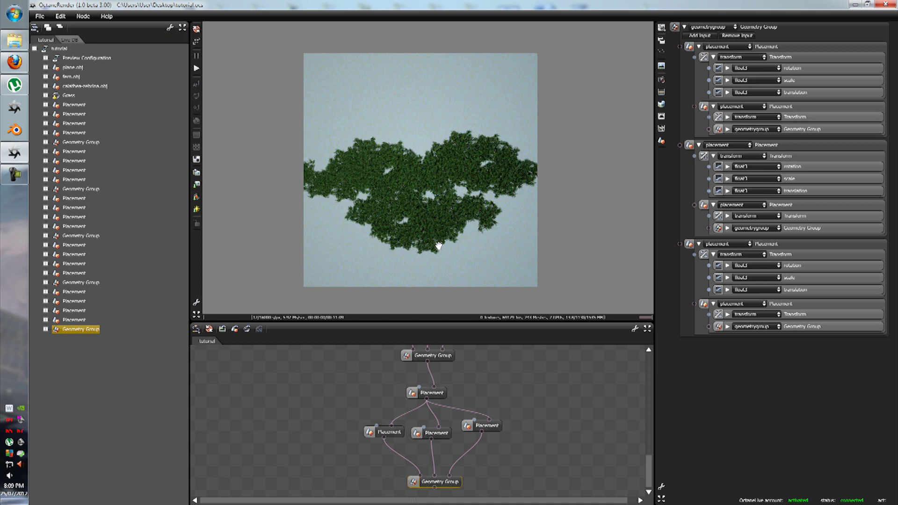
pyautogui.scroll(-3, 439, 245)
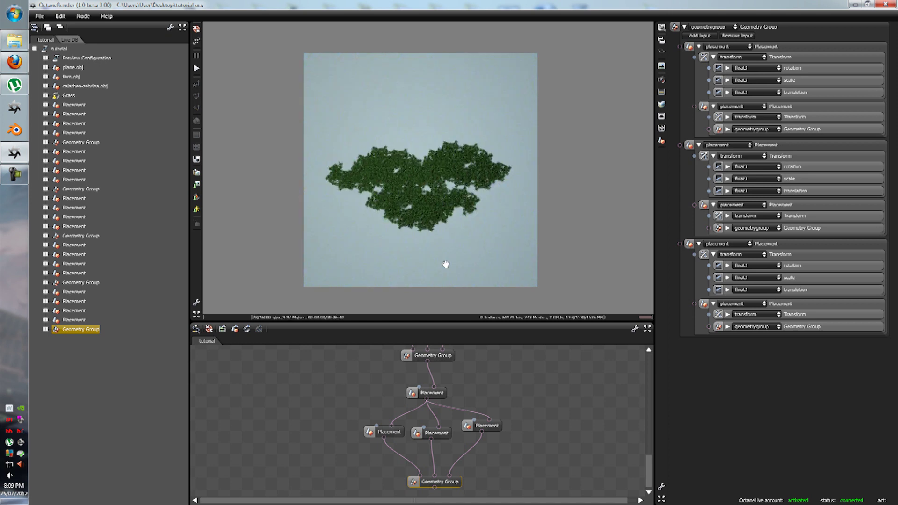
# Duplicate the parent placement, its leftmost and middle child placements and their geometry group in the node graph.
pyautogui.click(505, 422)
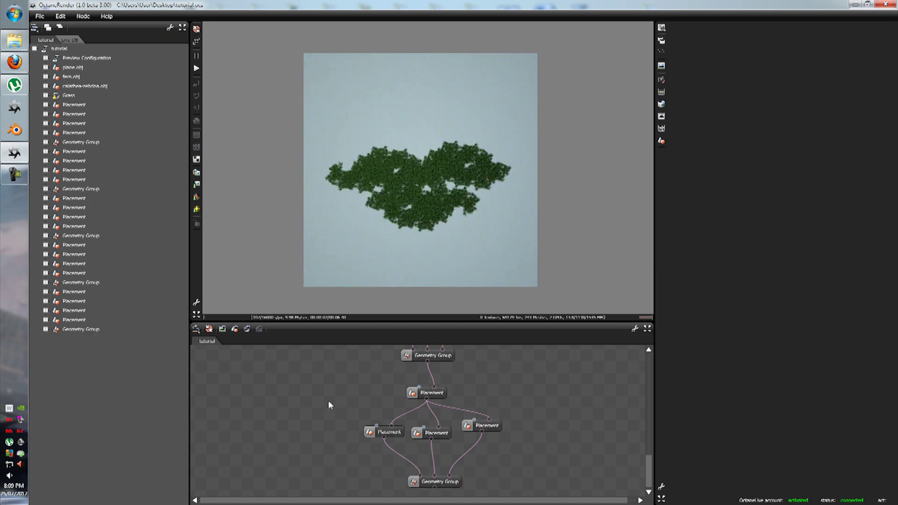
pyautogui.moveTo(329, 402); pyautogui.dragTo(413, 462)
pyautogui.rightClick(431, 403)
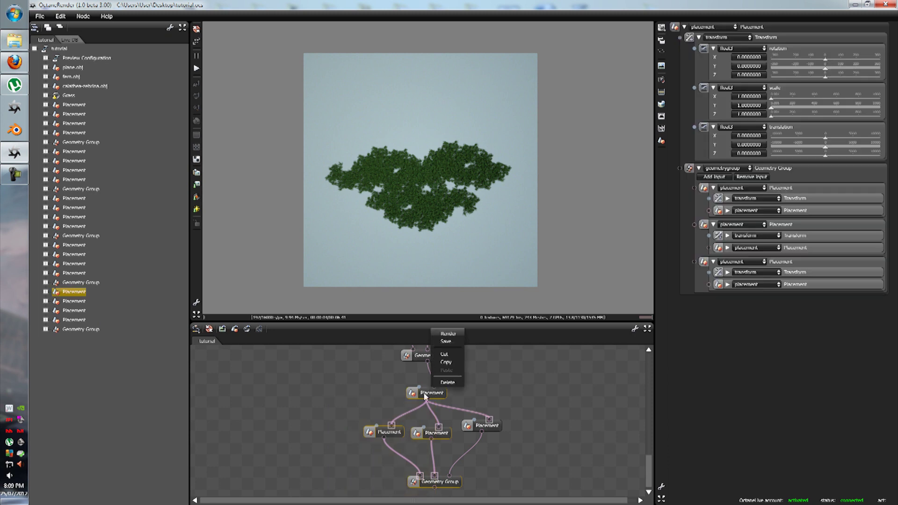
pyautogui.click(502, 386)
pyautogui.rightClick(502, 382)
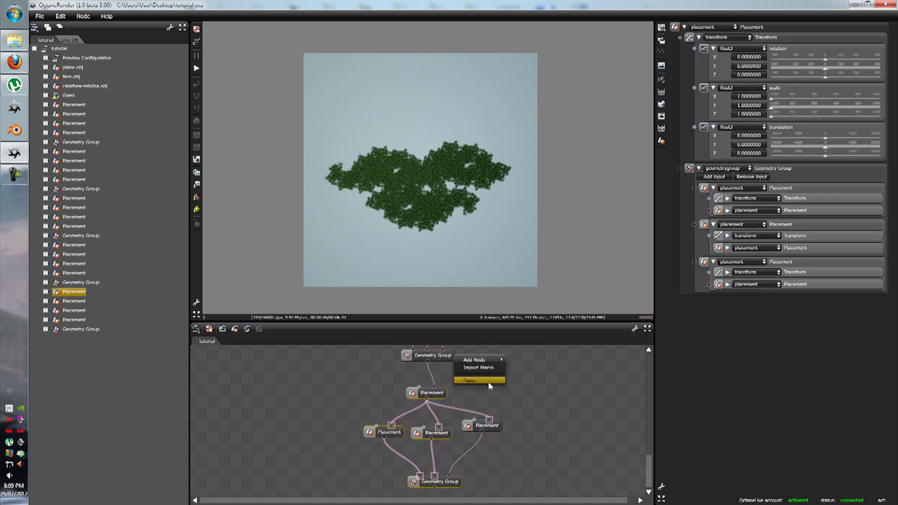
pyautogui.click(490, 384)
# Move the duplicated nodes below the existing combined geometry group and connect that group to the duplicated parent placement.
pyautogui.moveTo(517, 382); pyautogui.dragTo(473, 501)
pyautogui.scroll(-3, 513, 455)
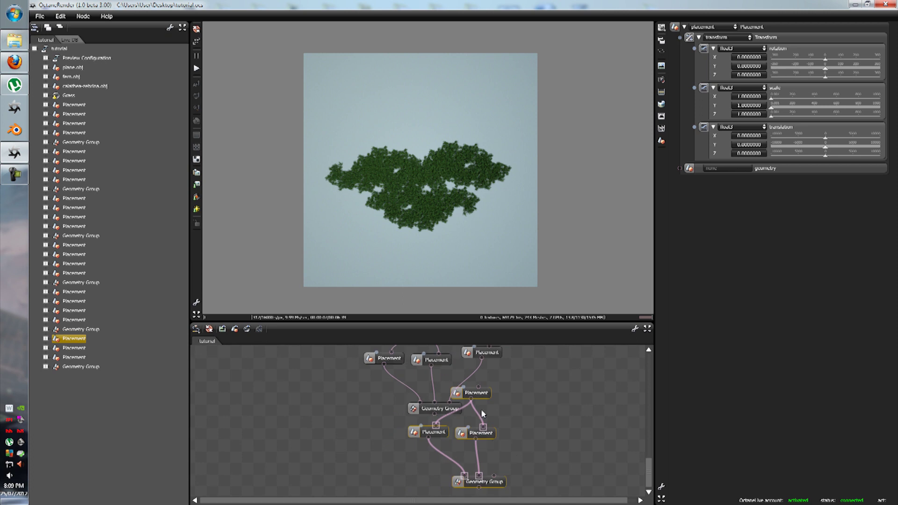
pyautogui.moveTo(467, 433); pyautogui.dragTo(425, 478)
pyautogui.click(441, 423)
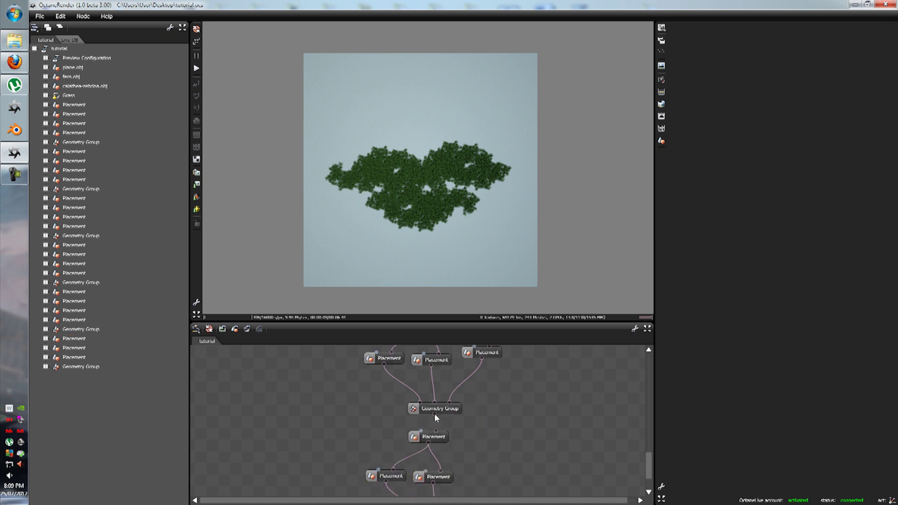
pyautogui.moveTo(434, 415); pyautogui.dragTo(436, 428)
pyautogui.scroll(-2, 478, 439)
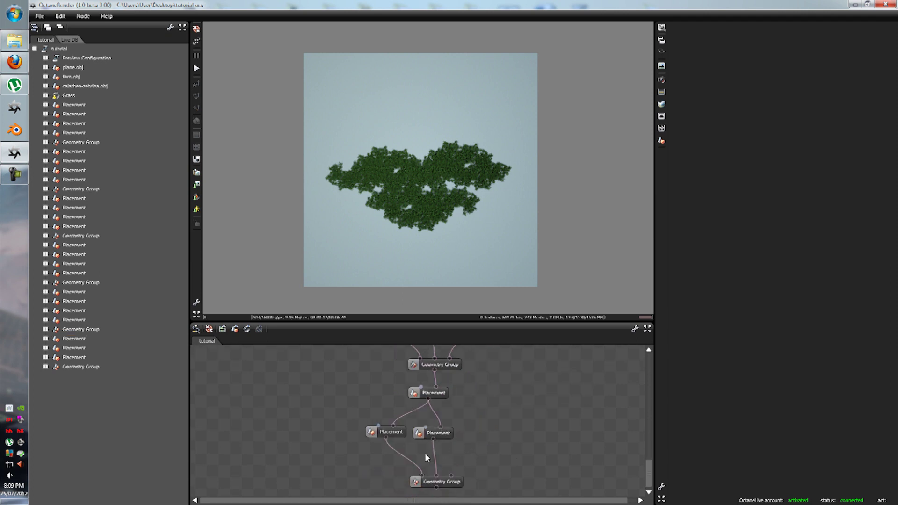
# Reset the new row's second placement to a Y rotation of 0 and a Z translation of 0, and preview its geometry group.
pyautogui.click(440, 435)
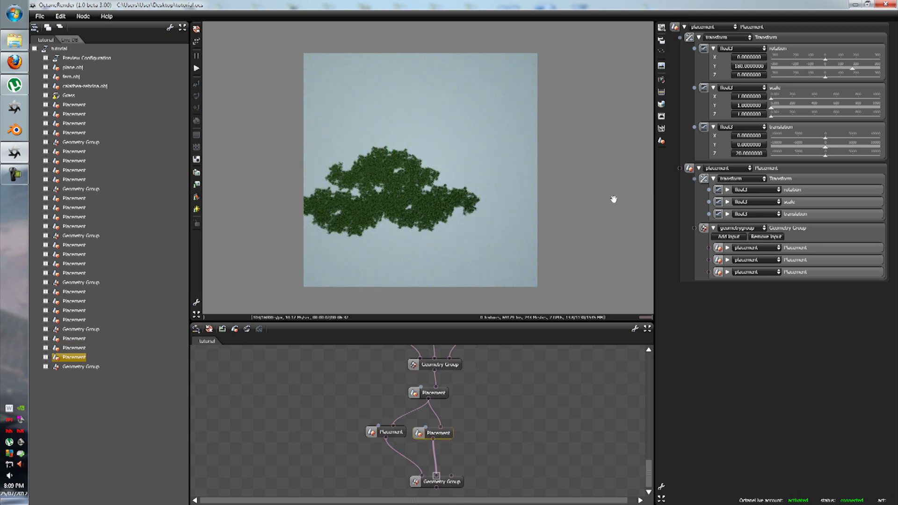
pyautogui.click(745, 66)
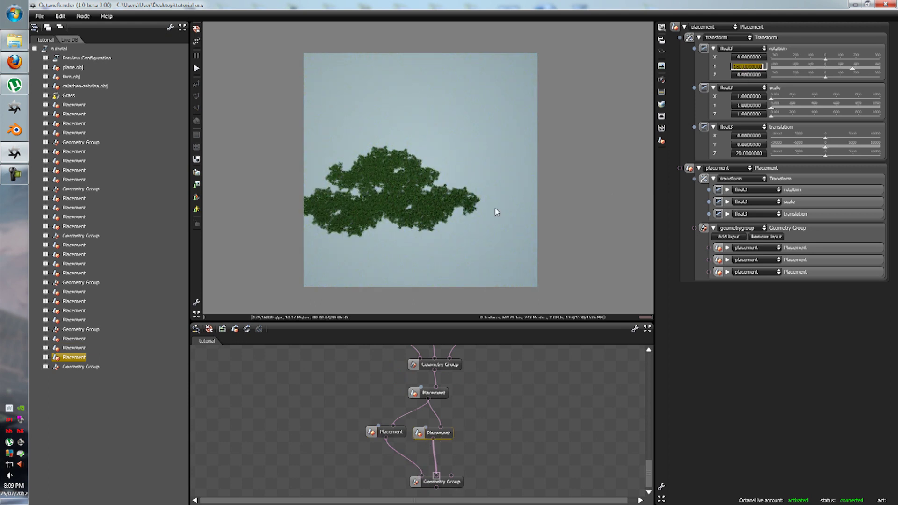
pyautogui.click(448, 486)
pyautogui.click(435, 433)
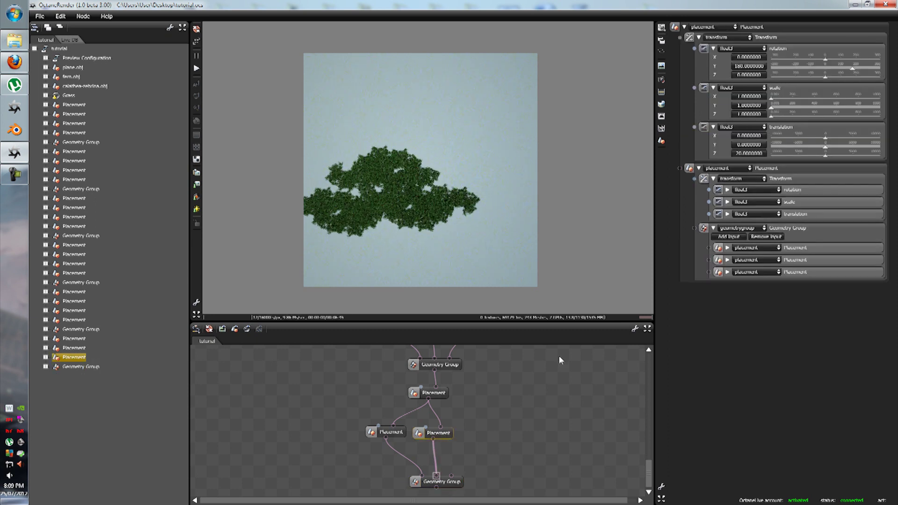
pyautogui.click(755, 66)
pyautogui.write('0')
pyautogui.click(741, 155)
pyautogui.write('0')
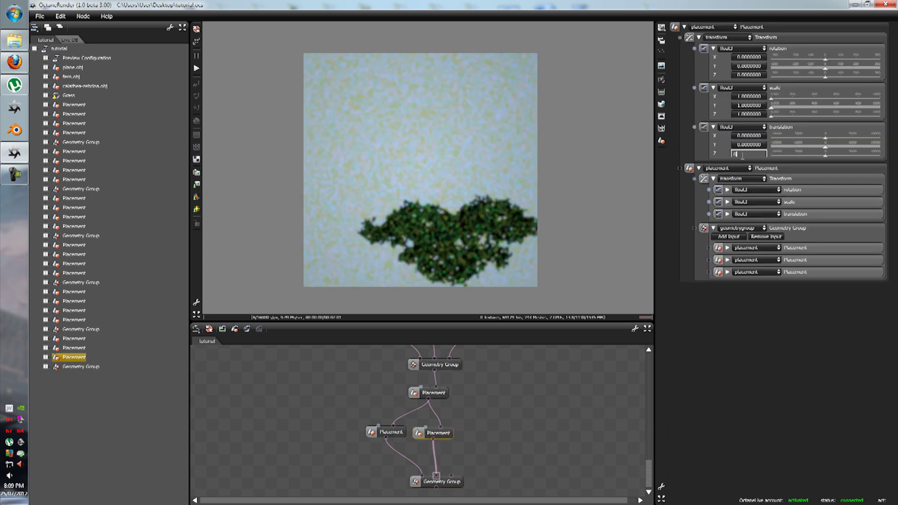
pyautogui.click(737, 350)
pyautogui.click(450, 473)
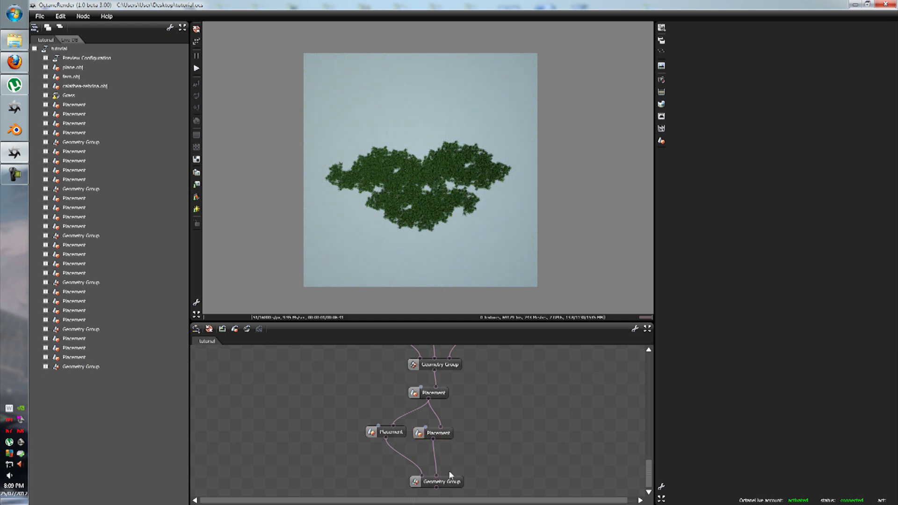
pyautogui.click(448, 487)
# Set the new row's second placement's Y rotation to 180 and preview the new combined geometry group.
pyautogui.click(433, 432)
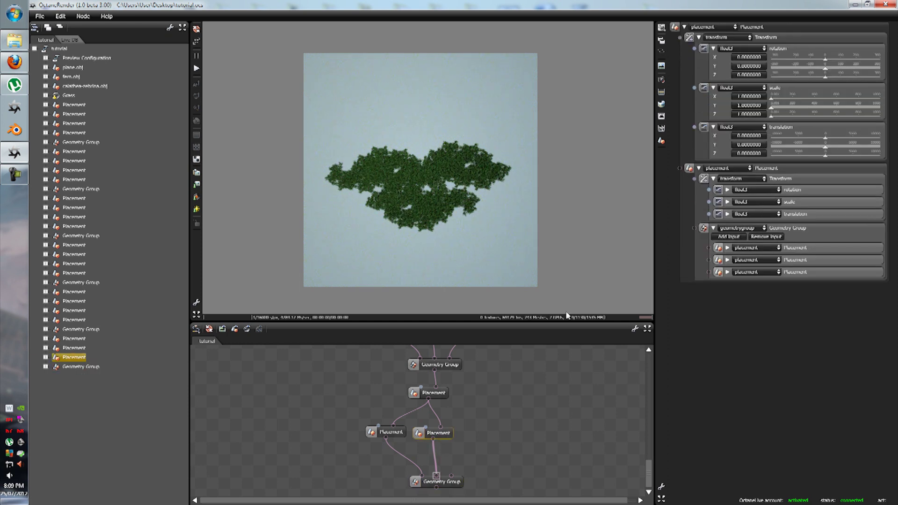
pyautogui.click(743, 66)
pyautogui.write('180')
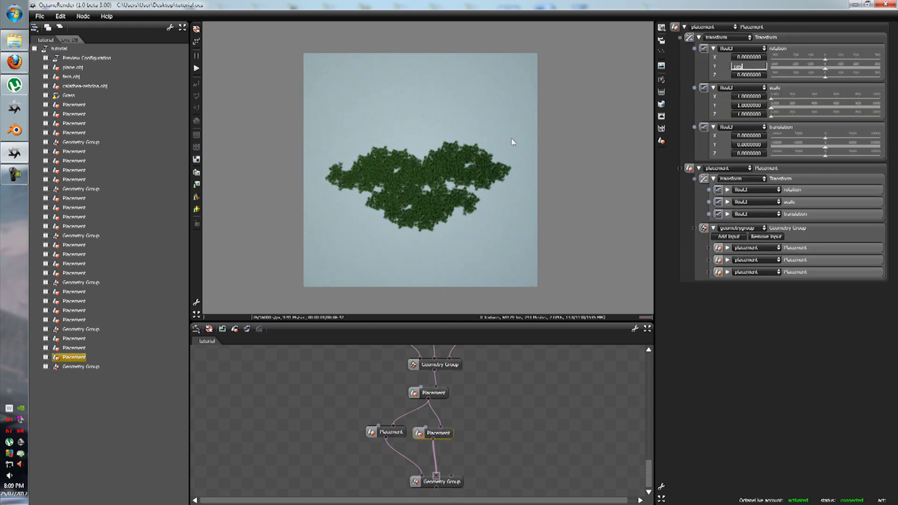
pyautogui.press('BackSpace')
pyautogui.press('Return')
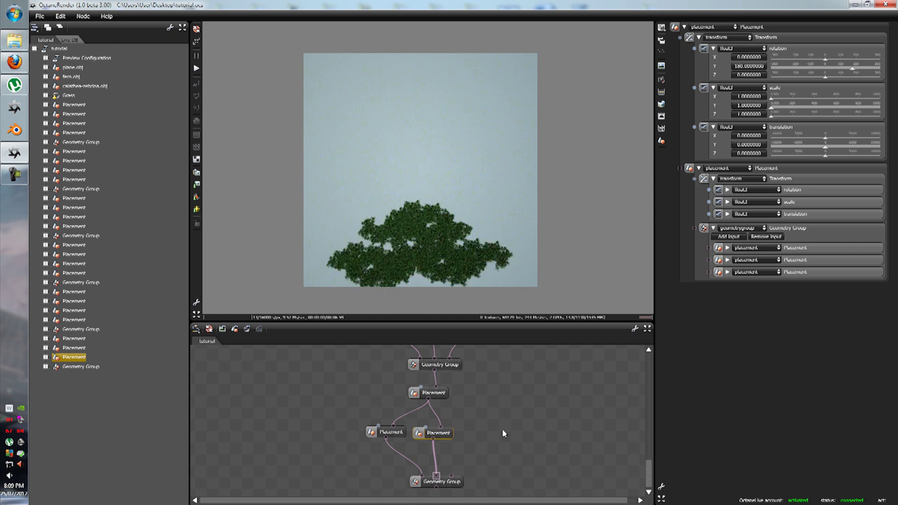
pyautogui.click(452, 482)
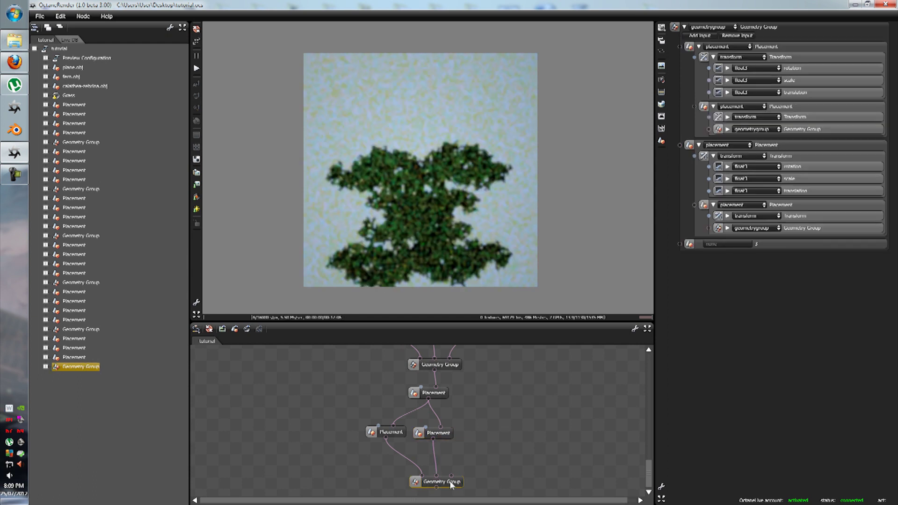
# Set the new row's second placement's Z translation to 50.
pyautogui.click(442, 434)
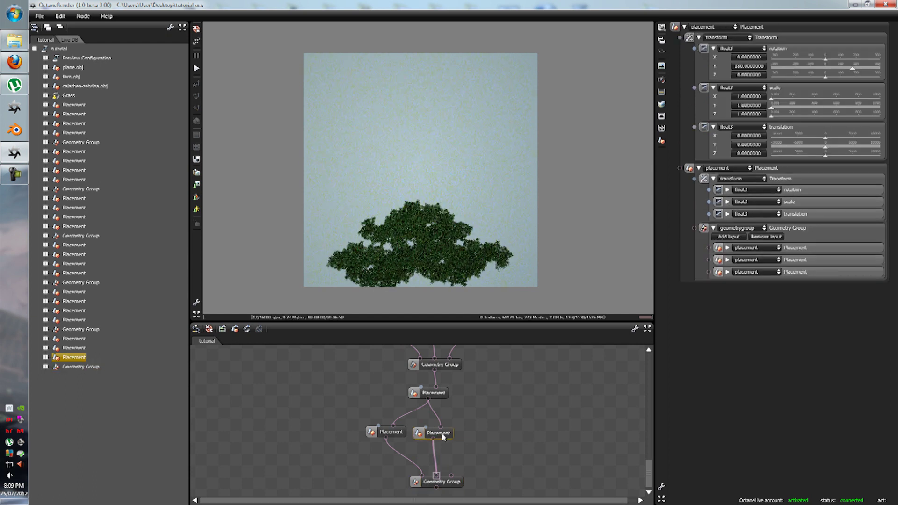
pyautogui.click(749, 153)
pyautogui.write('50')
pyautogui.press('Return')
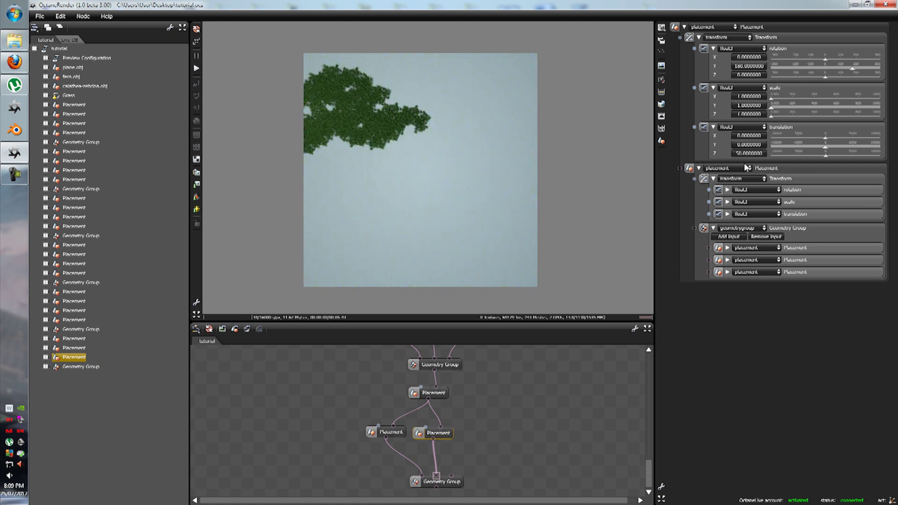
# Set the new row's second placement's Z translation to 20 and preview the combined geometry group.
pyautogui.doubleClick(748, 154)
pyautogui.write('20')
pyautogui.press('Return')
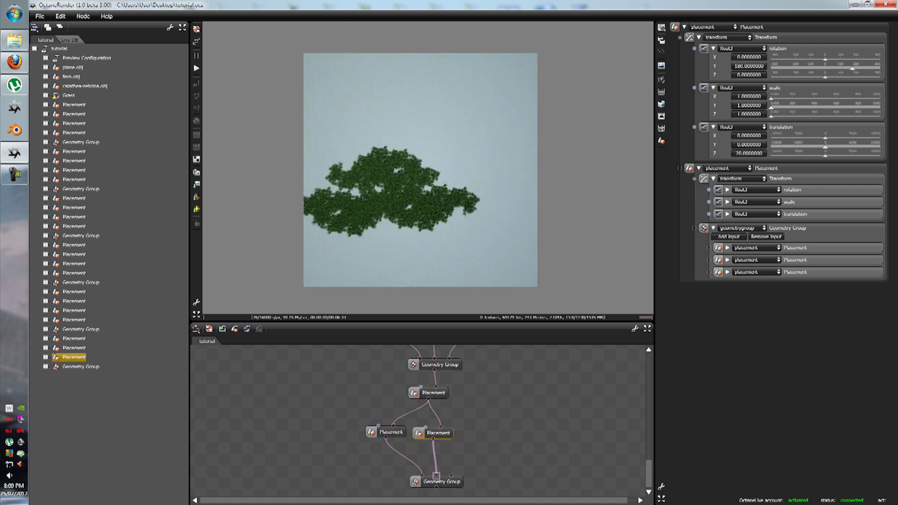
pyautogui.click(445, 486)
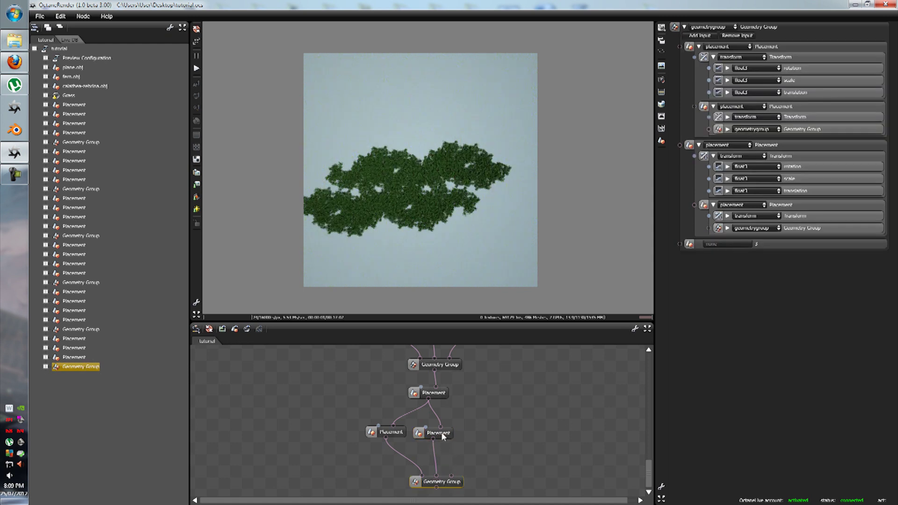
# Set the second placement's X translation to -10 and preview the combined geometry group.
pyautogui.click(442, 438)
pyautogui.doubleClick(748, 136)
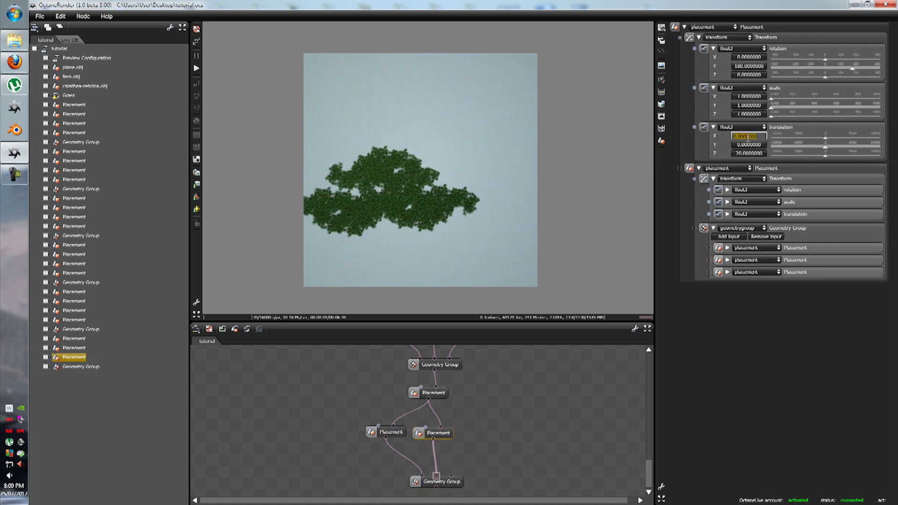
pyautogui.write('10')
pyautogui.press('Return')
pyautogui.doubleClick(745, 136)
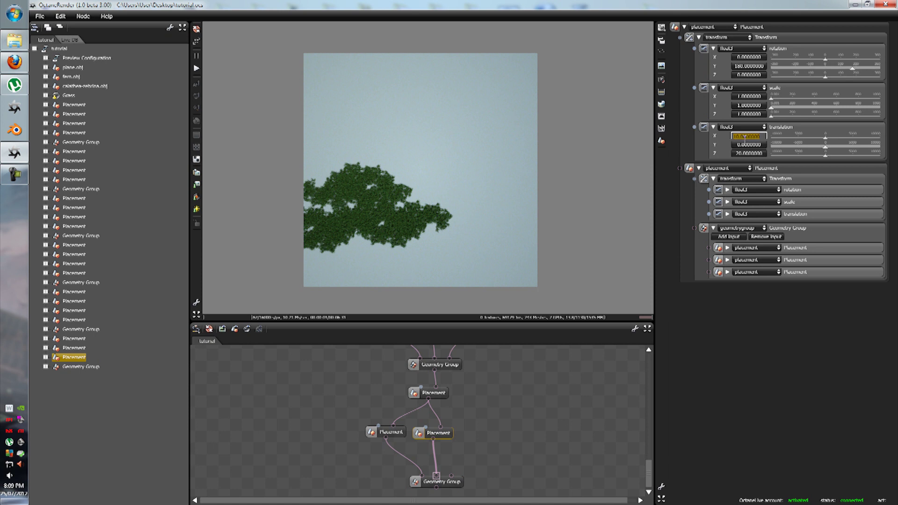
pyautogui.write('-10')
pyautogui.press('Return')
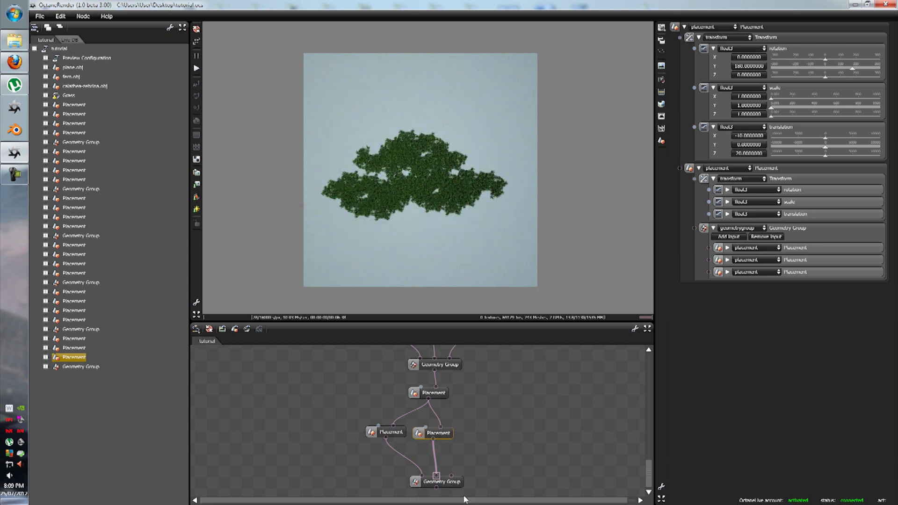
pyautogui.click(457, 484)
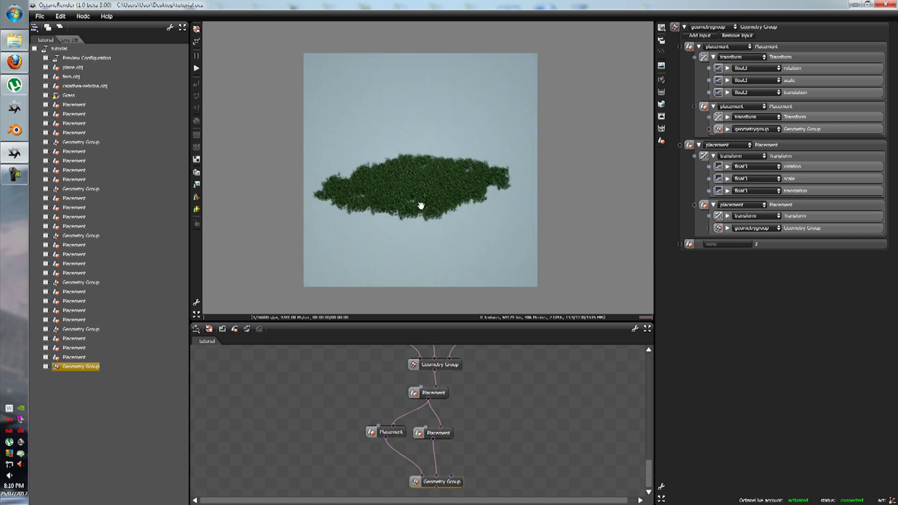
pyautogui.scroll(2, 421, 205)
pyautogui.moveTo(421, 205); pyautogui.dragTo(429, 245)
pyautogui.moveTo(407, 194); pyautogui.dragTo(407, 221, button='right')
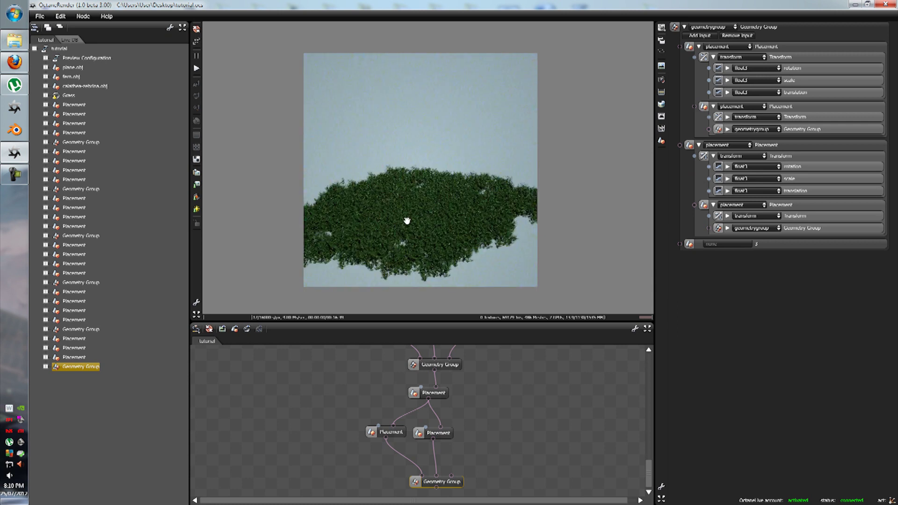
# Separate the overlapping calathea-zebrina.obj and plane.obj nodes in the node graph with rendering paused, and resume the render.
pyautogui.click(197, 57)
pyautogui.moveTo(657, 372); pyautogui.dragTo(655, 364)
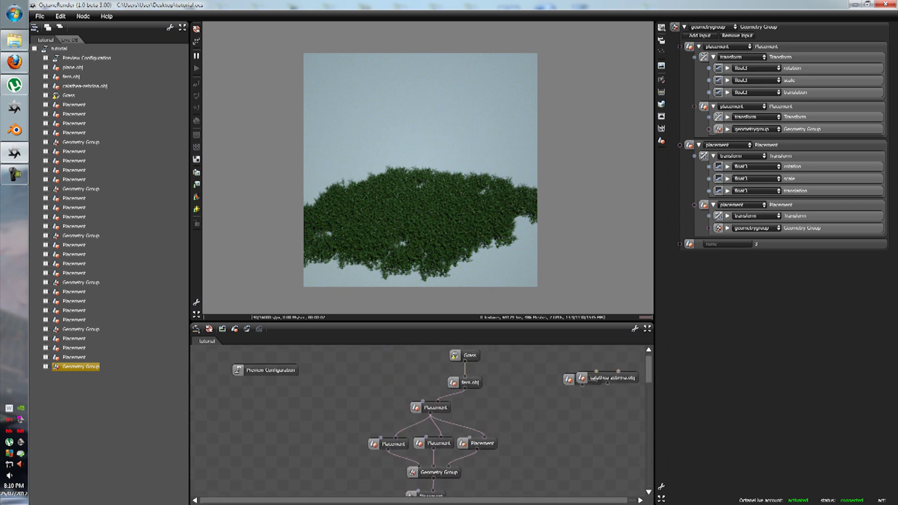
pyautogui.moveTo(507, 503); pyautogui.dragTo(516, 503)
pyautogui.moveTo(607, 380); pyautogui.dragTo(565, 413)
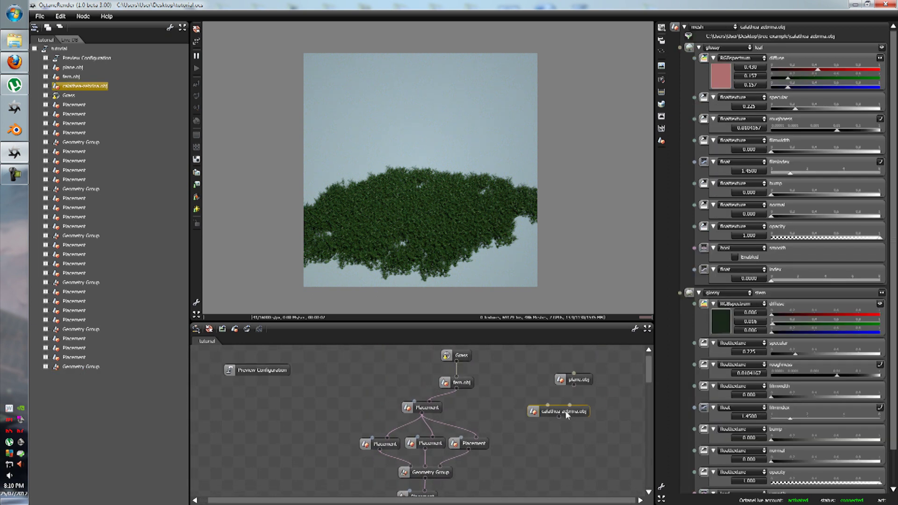
pyautogui.click(593, 377)
pyautogui.click(42, 16)
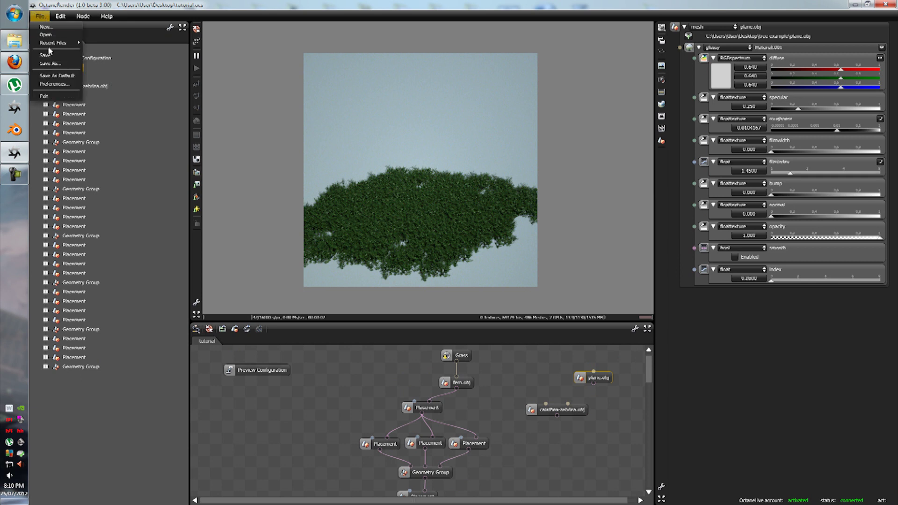
pyautogui.click(178, 179)
pyautogui.moveTo(559, 420); pyautogui.dragTo(614, 379)
pyautogui.click(197, 67)
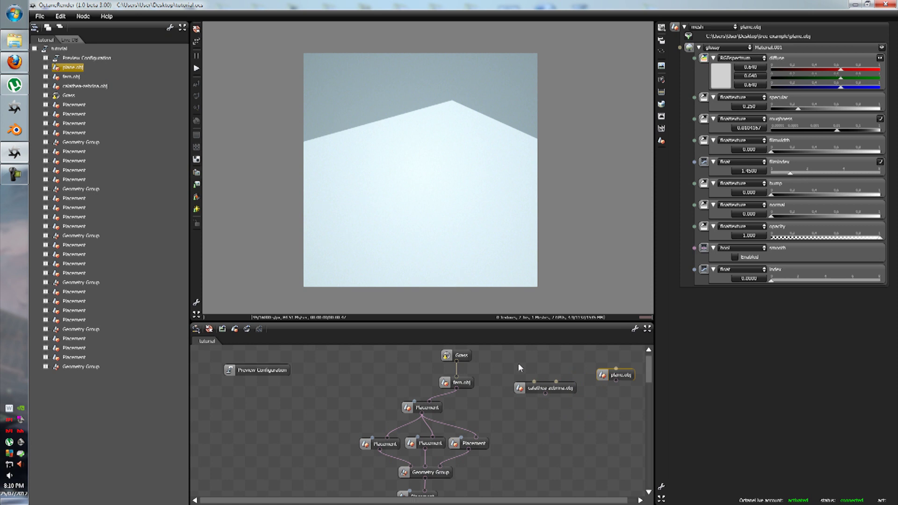
# Render the calathea-zebrina.obj mesh on its own and frame the whole plant in the preview.
pyautogui.moveTo(557, 392); pyautogui.dragTo(545, 383)
pyautogui.moveTo(397, 238); pyautogui.dragTo(461, 234)
pyautogui.moveTo(461, 234); pyautogui.dragTo(443, 138, button='right')
pyautogui.scroll(3, 419, 187)
pyautogui.moveTo(424, 203); pyautogui.dragTo(422, 248)
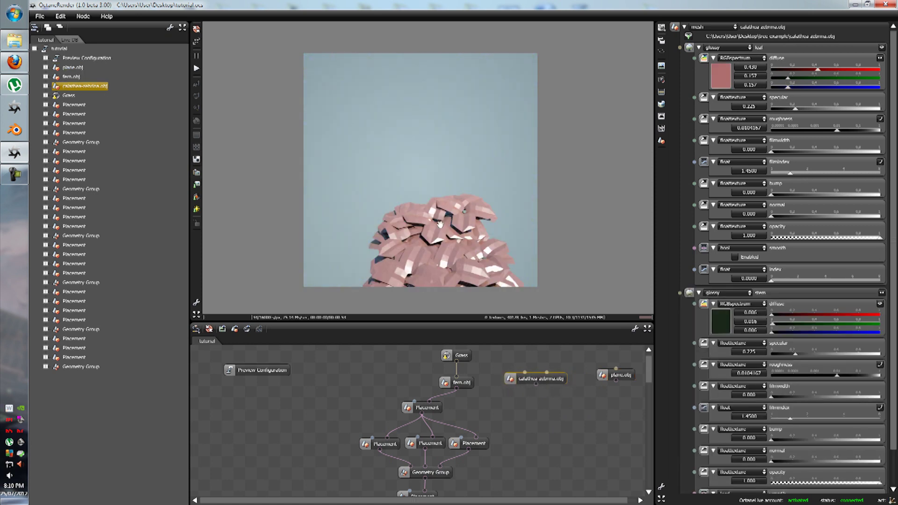
pyautogui.moveTo(422, 247); pyautogui.dragTo(418, 179, button='right')
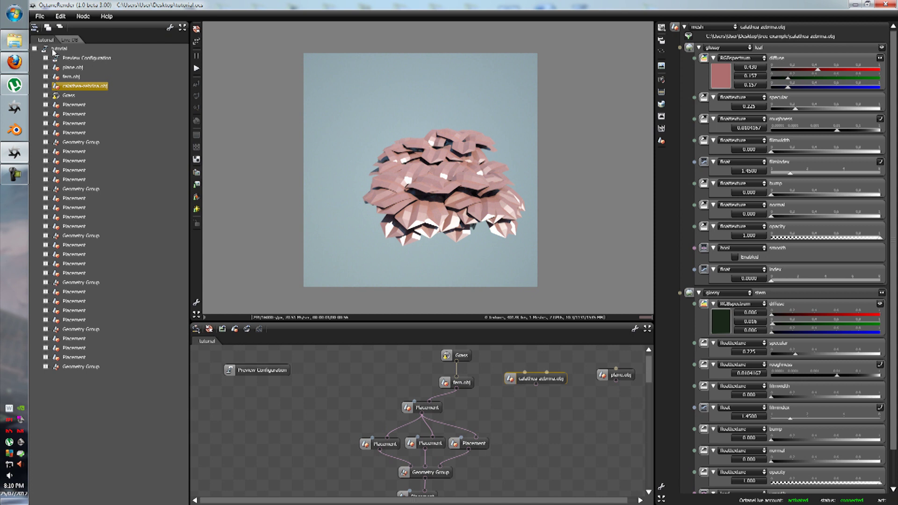
# Open the Vegetation category of the Organic materials in the Live DB.
pyautogui.click(69, 41)
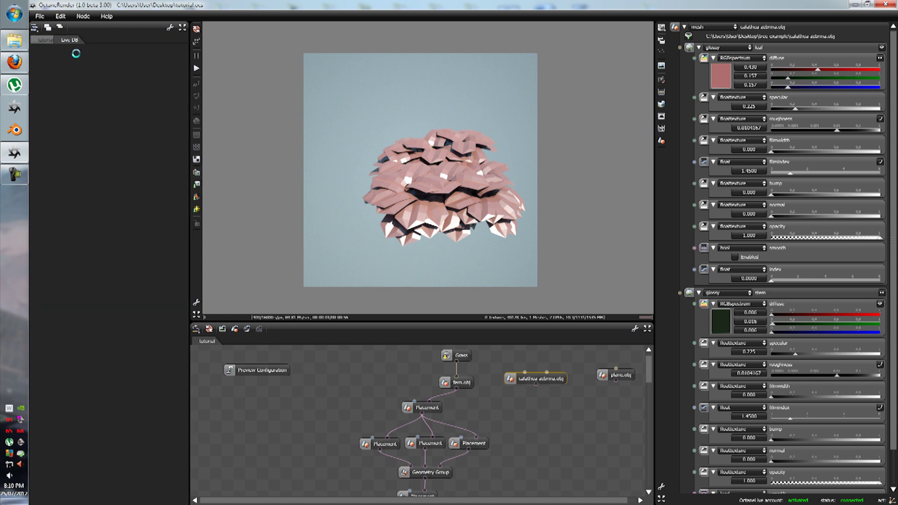
pyautogui.click(34, 49)
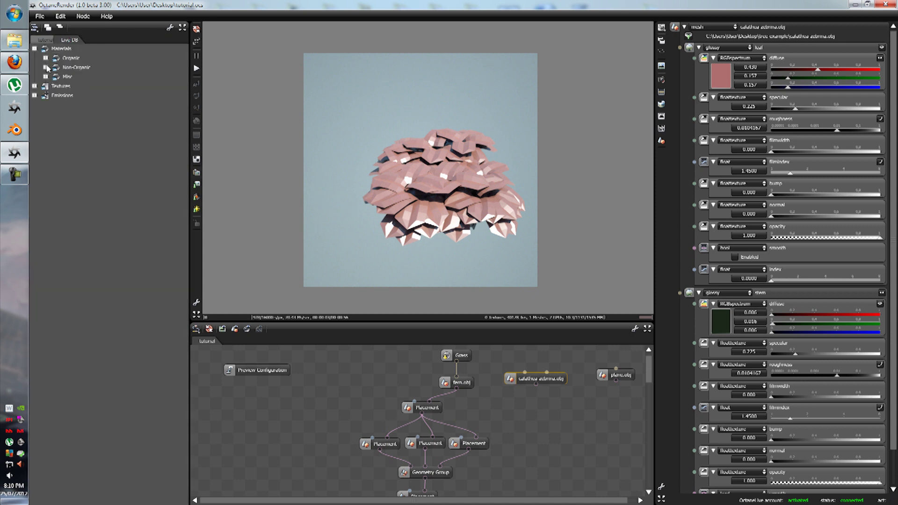
pyautogui.click(46, 67)
pyautogui.click(49, 69)
pyautogui.click(53, 60)
pyautogui.click(45, 58)
pyautogui.click(56, 86)
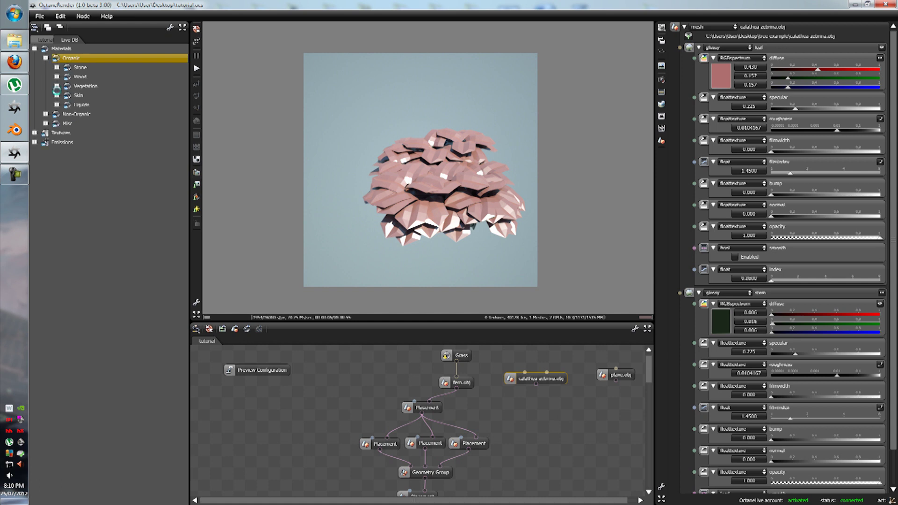
# Apply the Ficus Young SSS material from the Vegetation category to the calathea's leaf material.
pyautogui.scroll(-10, 122, 223)
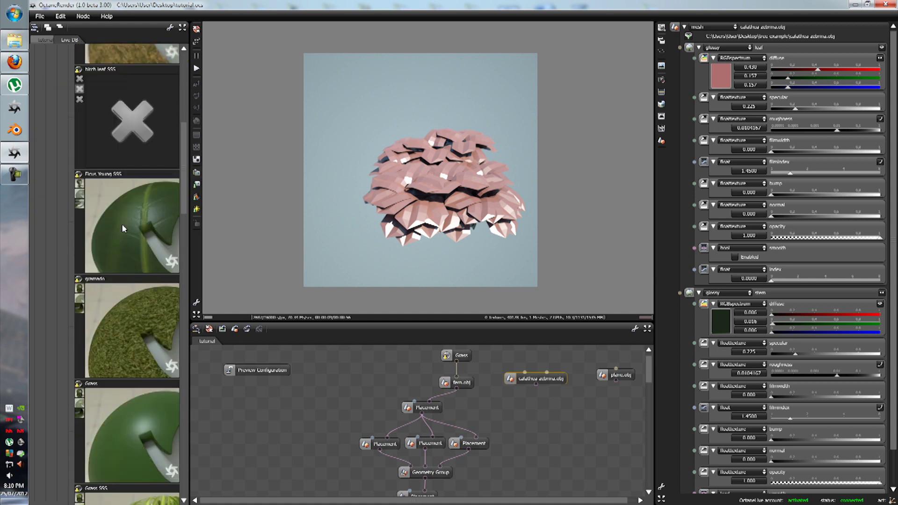
pyautogui.scroll(-10, 123, 228)
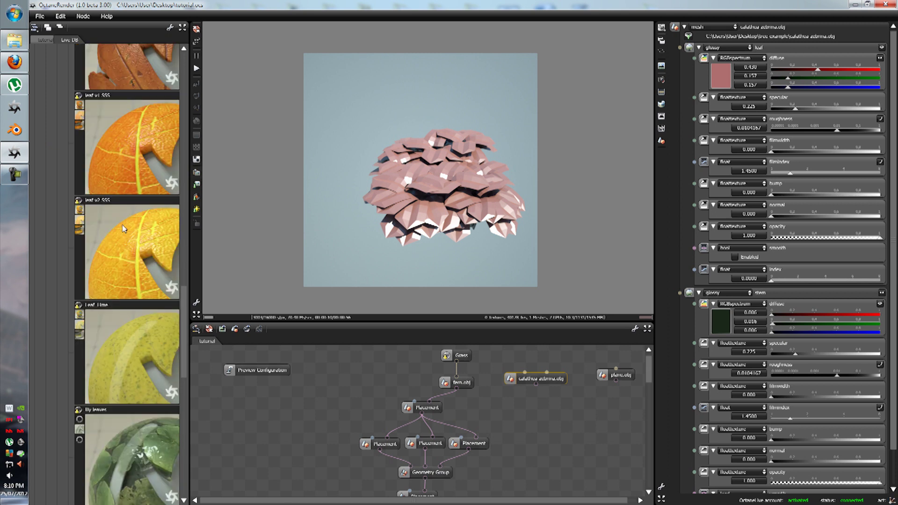
pyautogui.scroll(-8, 122, 225)
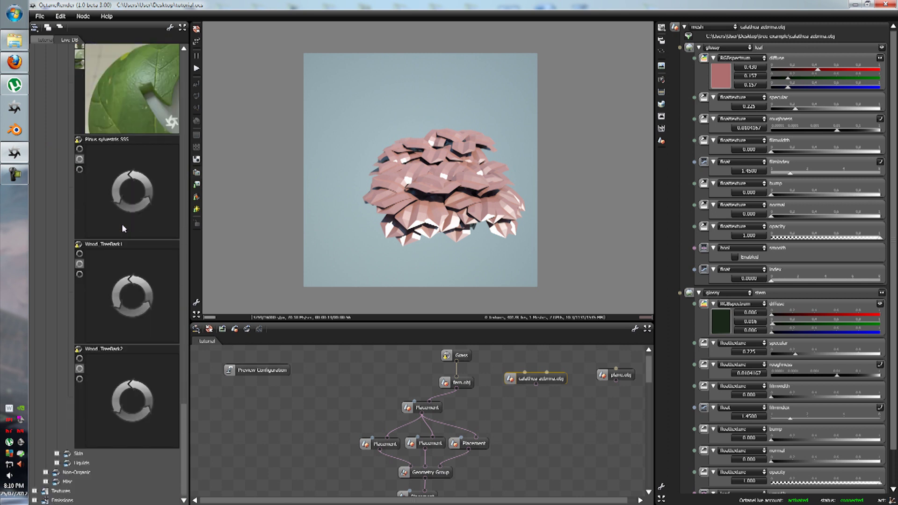
pyautogui.scroll(12, 122, 225)
pyautogui.scroll(10, 122, 226)
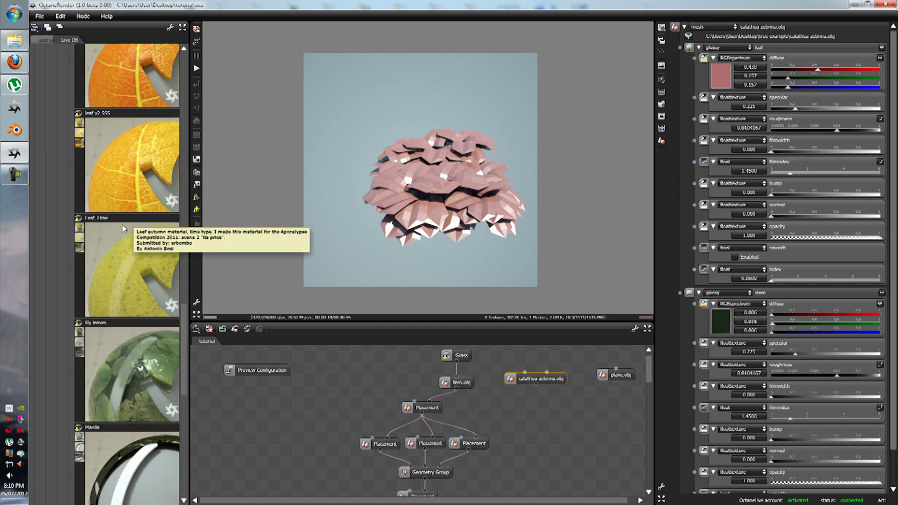
pyautogui.scroll(4, 122, 223)
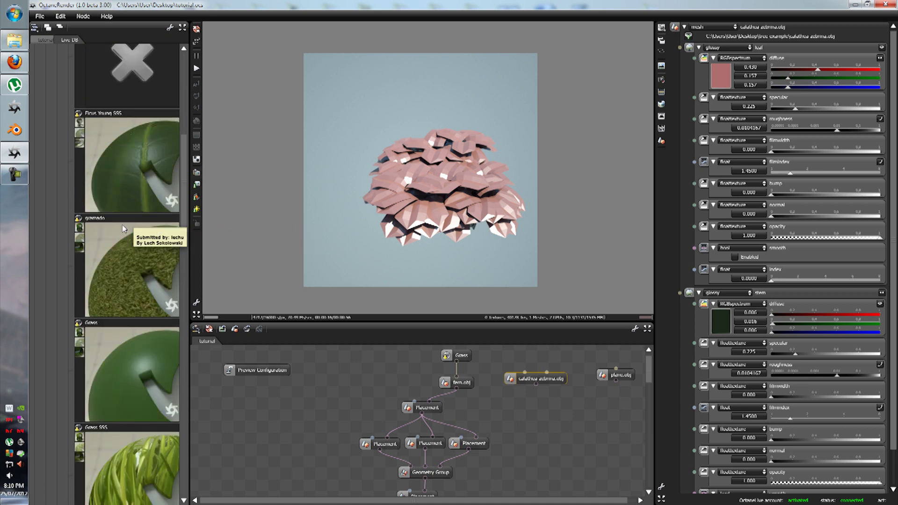
pyautogui.moveTo(200, 236); pyautogui.dragTo(430, 175)
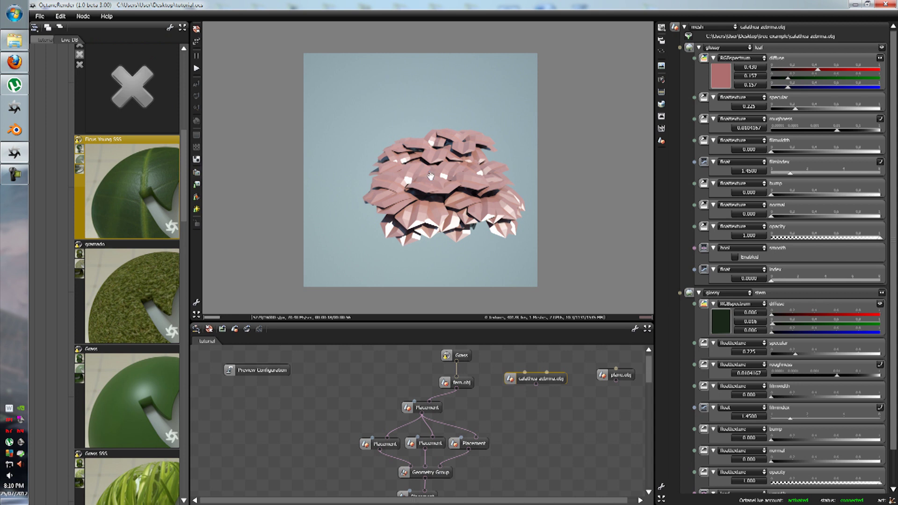
pyautogui.moveTo(460, 226); pyautogui.dragTo(385, 154)
pyautogui.moveTo(398, 161); pyautogui.dragTo(462, 188, button='right')
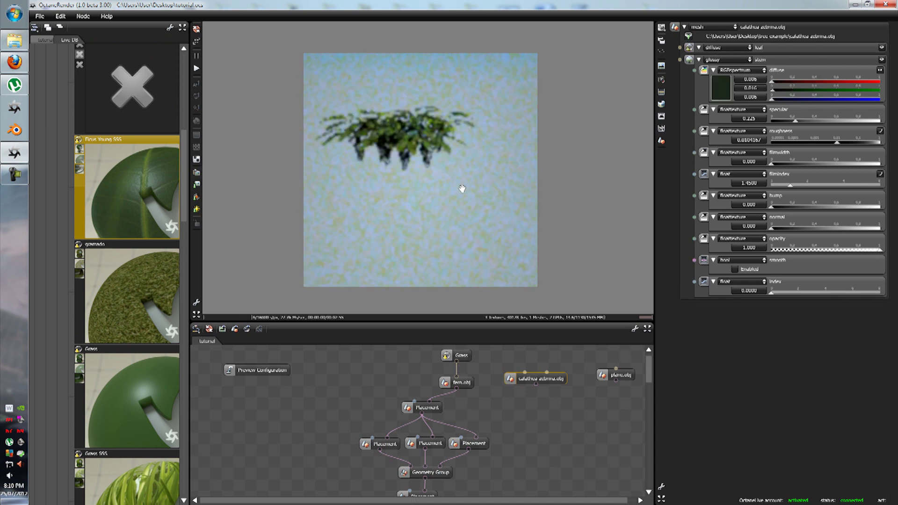
pyautogui.moveTo(462, 189); pyautogui.dragTo(405, 219)
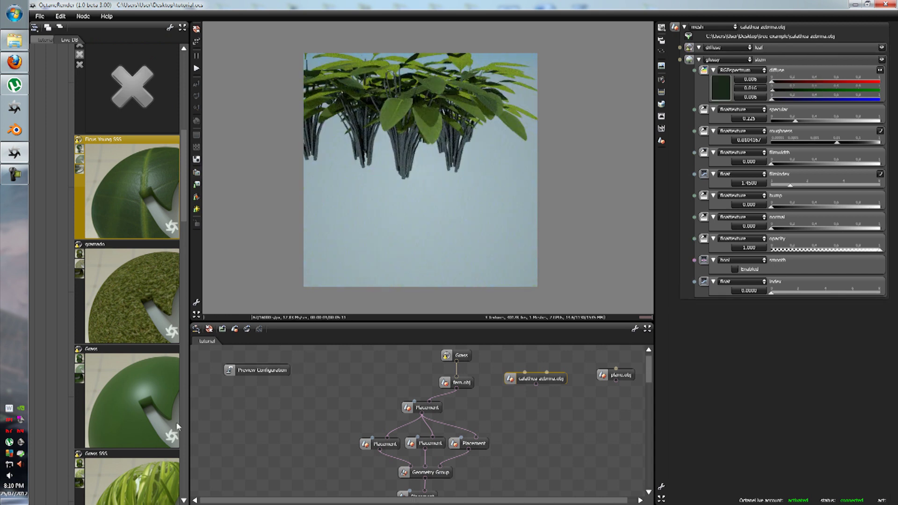
# Pick the calathea's stem material in the render and connect the existing Grass material node to the mesh's stem input.
pyautogui.moveTo(120, 395); pyautogui.dragTo(365, 393)
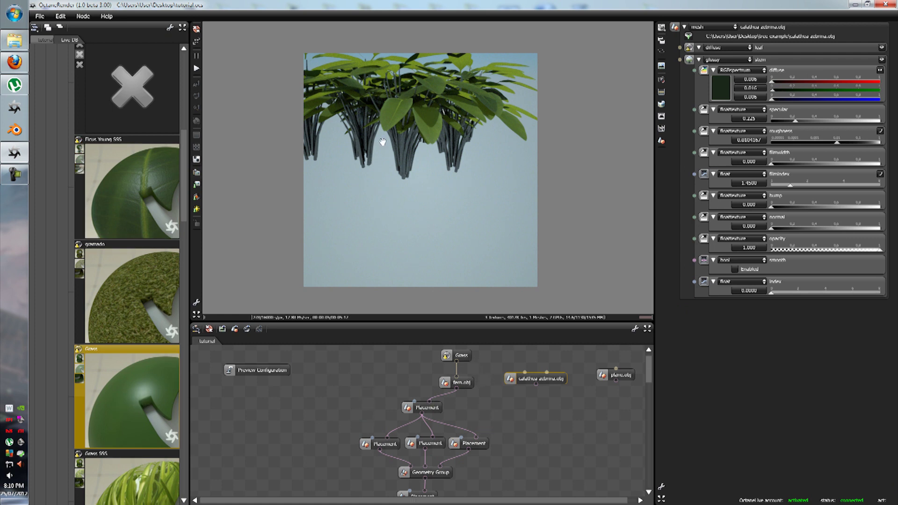
pyautogui.click(196, 96)
pyautogui.click(402, 144)
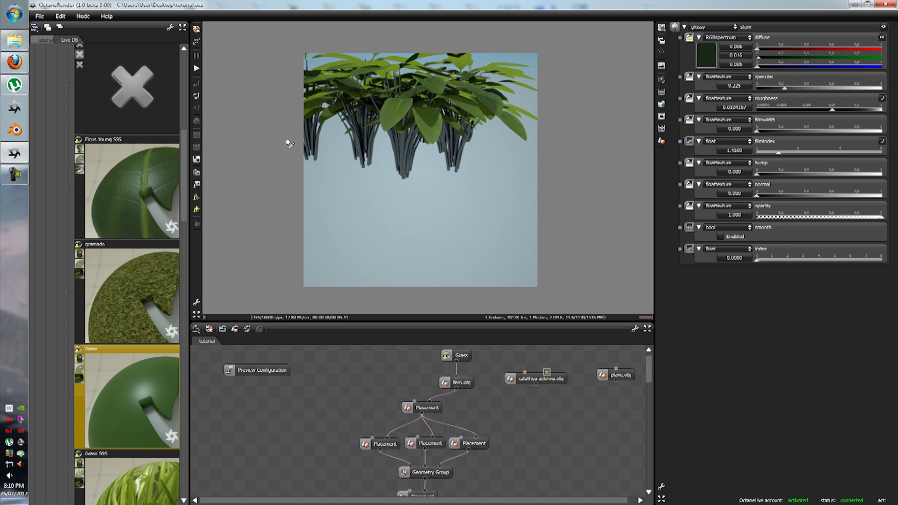
pyautogui.moveTo(459, 361); pyautogui.dragTo(536, 392)
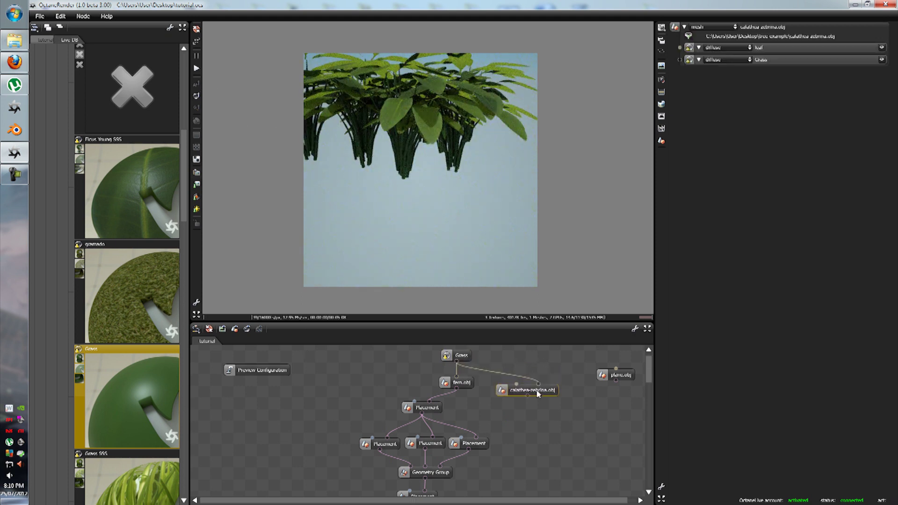
pyautogui.moveTo(403, 220); pyautogui.dragTo(407, 176)
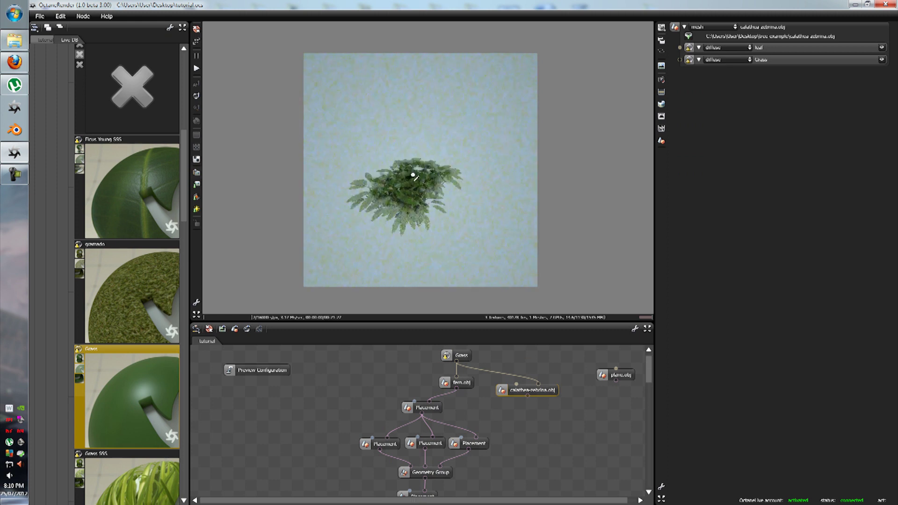
pyautogui.scroll(-5, 487, 443)
# Preview the final combined geometry group and examine the fern patch's edges, gaps and material from several angles.
pyautogui.scroll(-6, 502, 420)
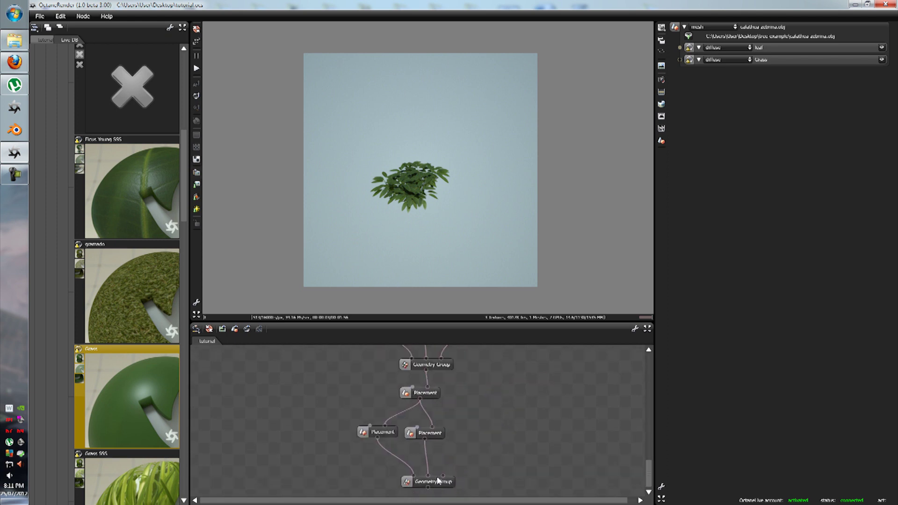
pyautogui.click(438, 481)
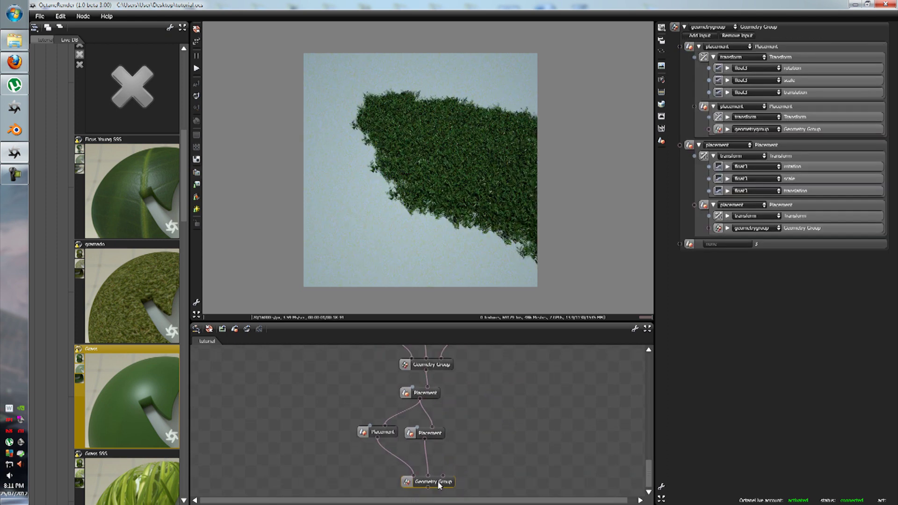
pyautogui.scroll(3, 381, 171)
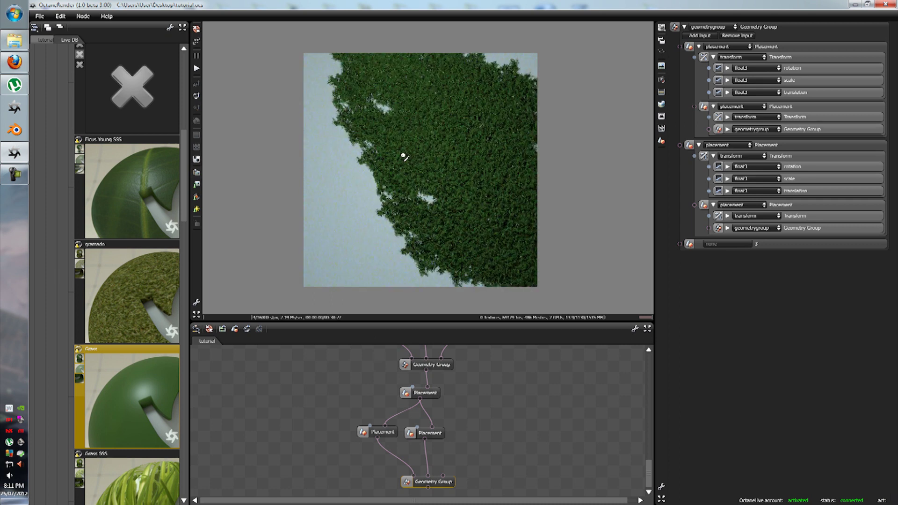
pyautogui.moveTo(402, 156); pyautogui.dragTo(356, 135)
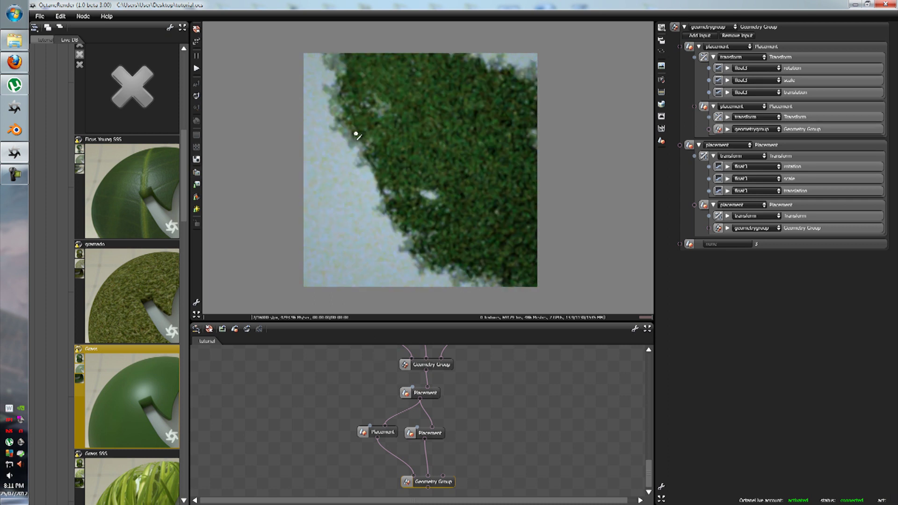
pyautogui.click(355, 134)
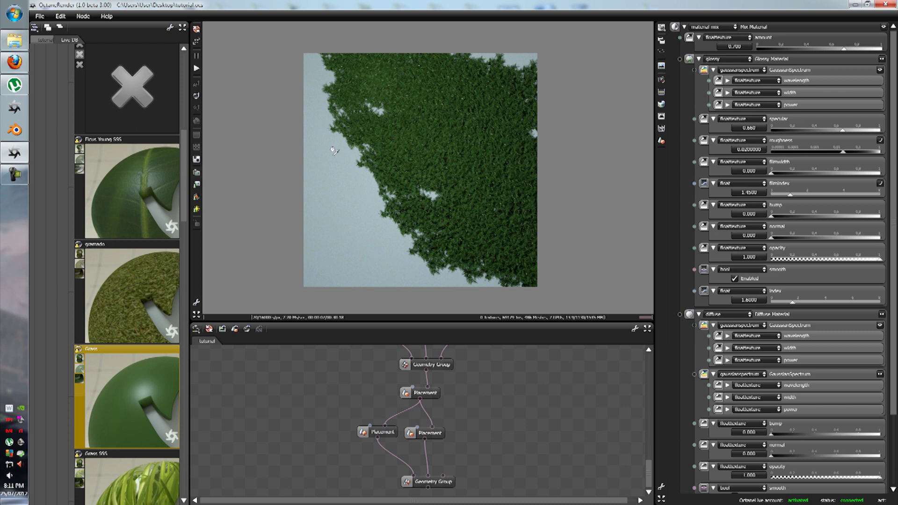
pyautogui.moveTo(345, 216); pyautogui.dragTo(378, 243)
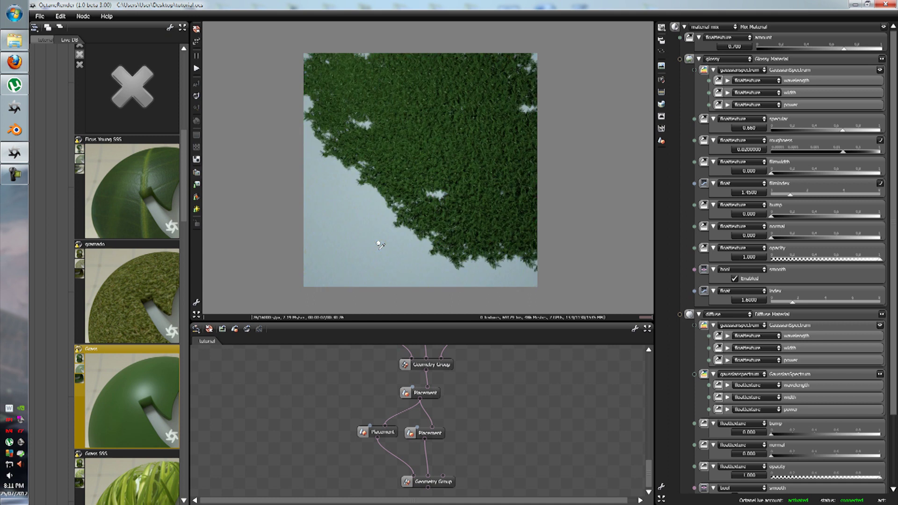
pyautogui.scroll(-3, 379, 244)
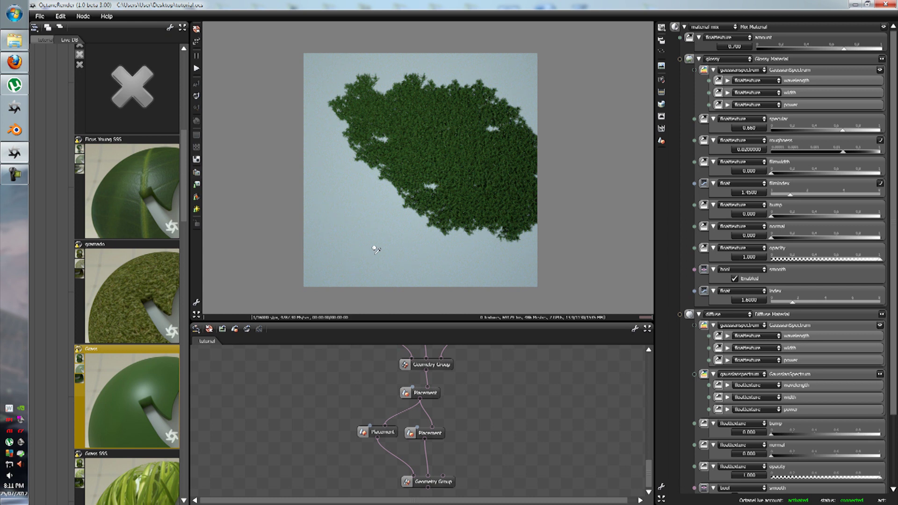
pyautogui.moveTo(371, 244); pyautogui.dragTo(409, 255)
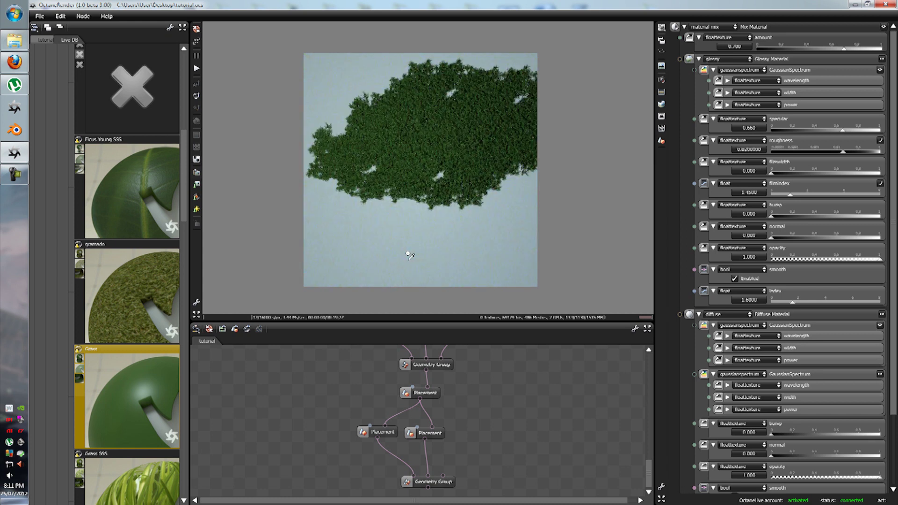
pyautogui.scroll(-4, 397, 260)
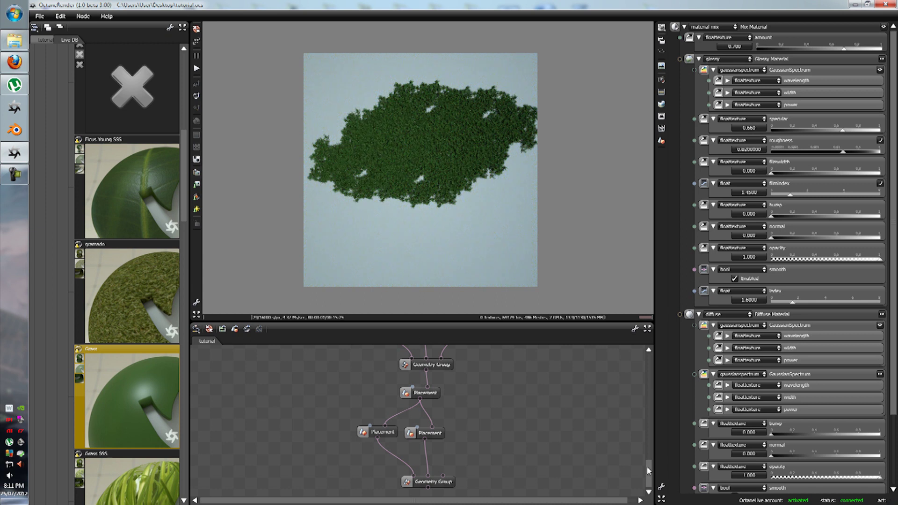
pyautogui.moveTo(648, 471); pyautogui.dragTo(648, 355)
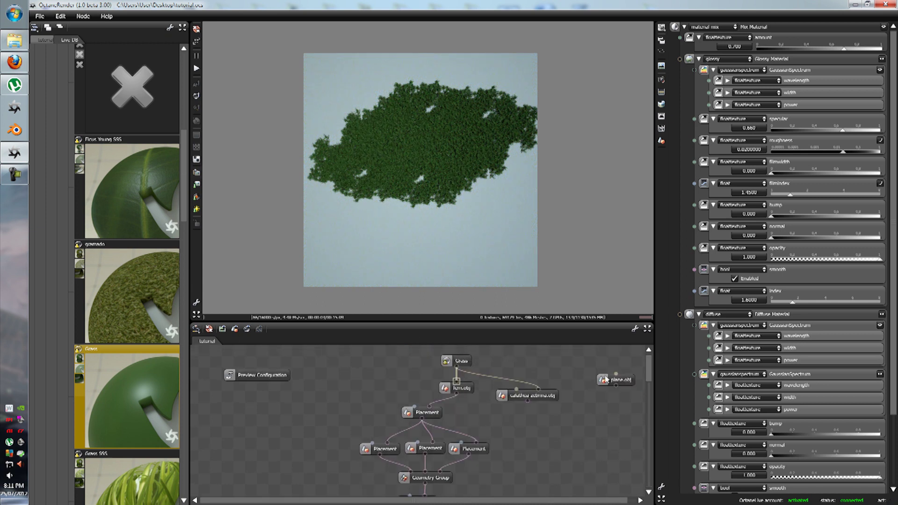